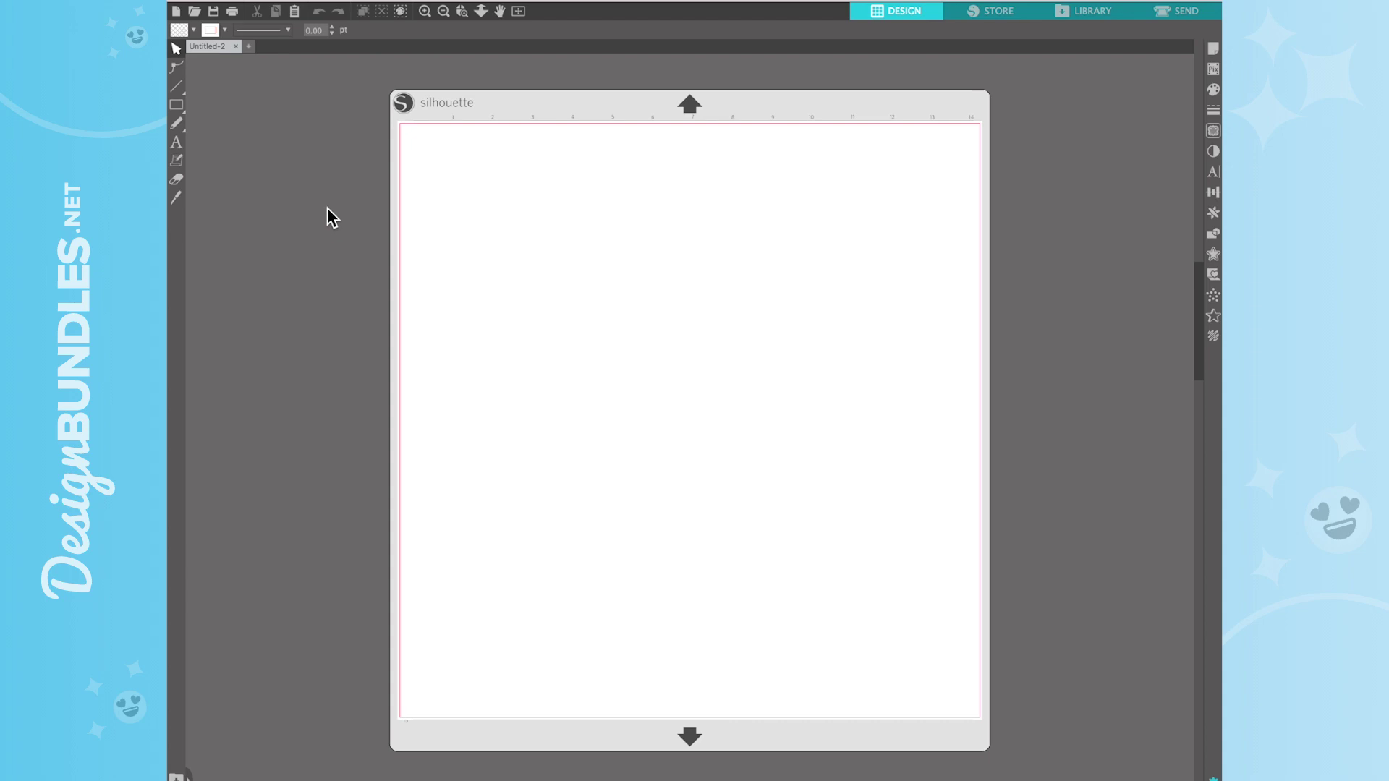
Open 'this is my lucky shirt.dxf' from disk as a new document
{"action": "left_click", "coordinate": [196, 12]}
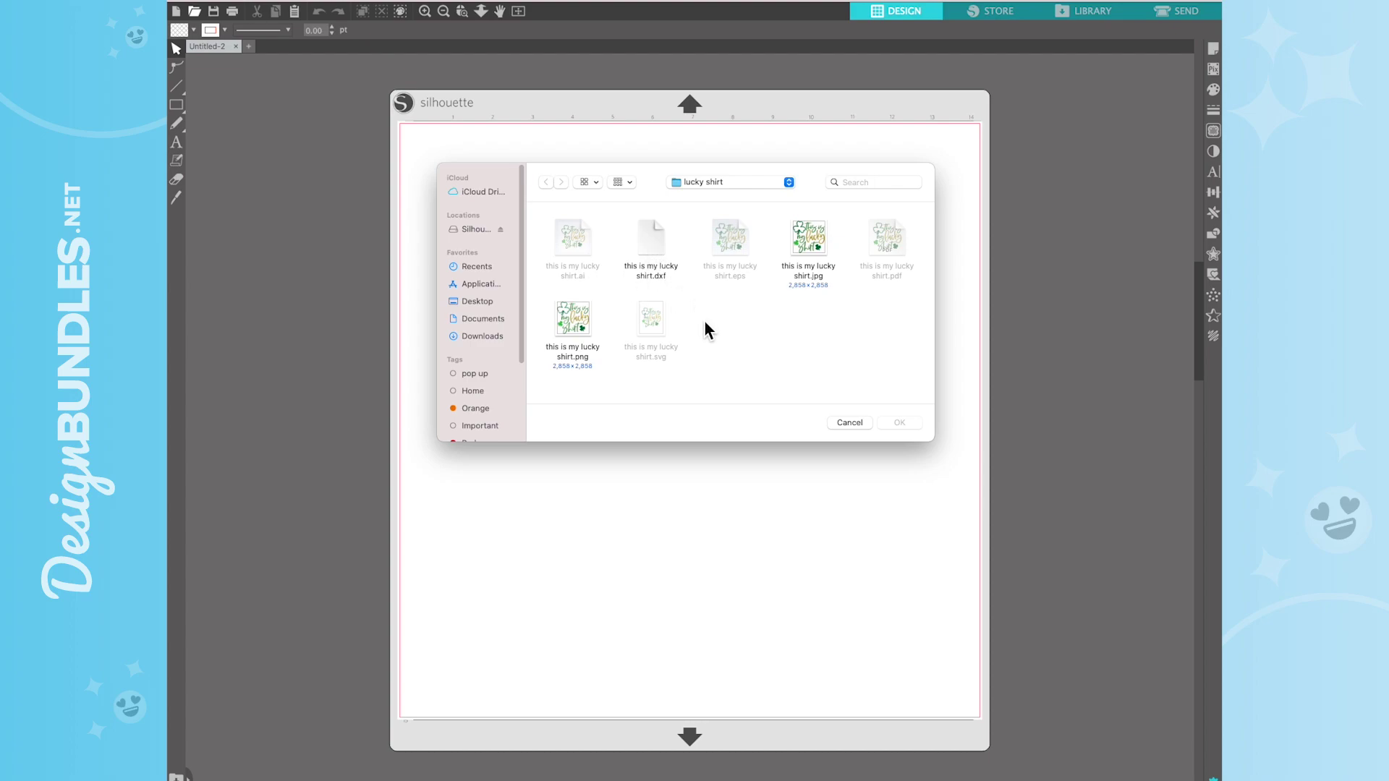
{"action": "left_click", "coordinate": [670, 255]}
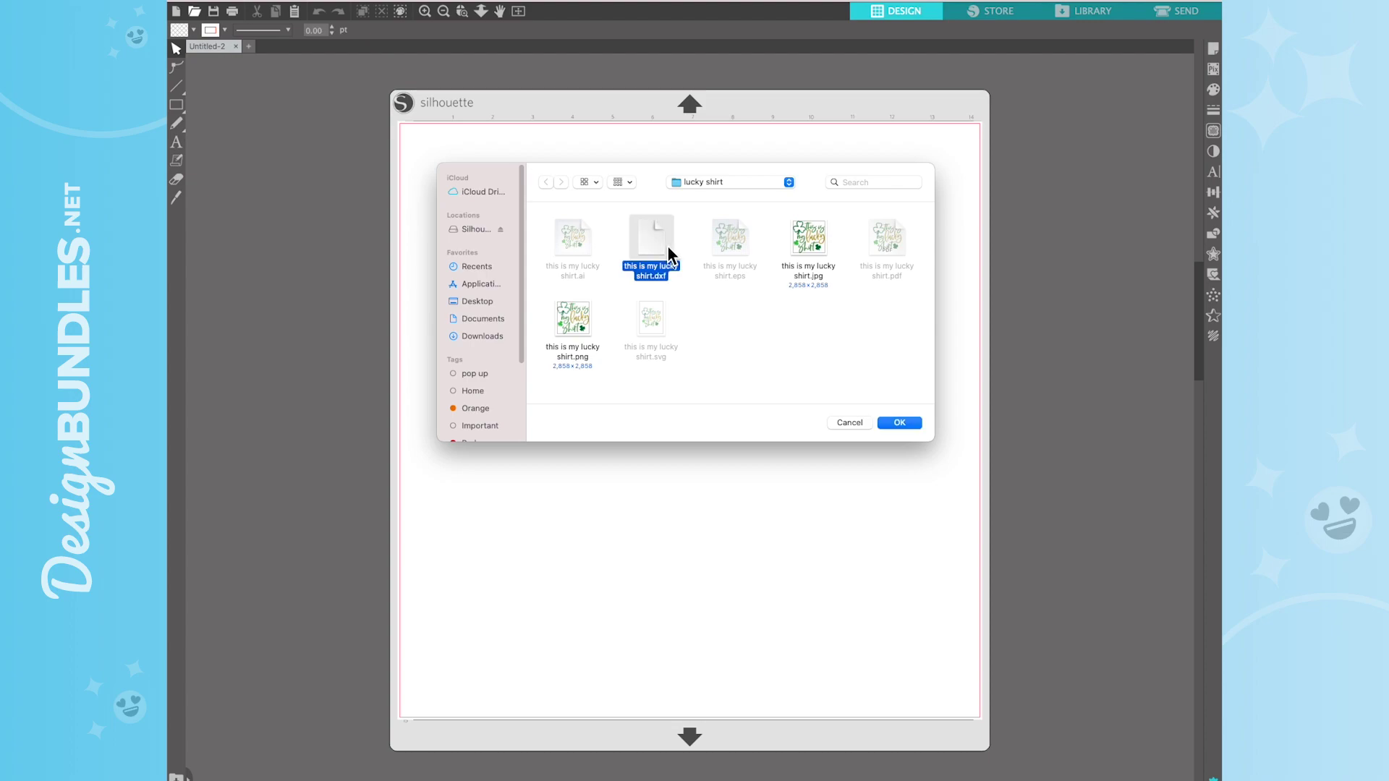
{"action": "left_click", "coordinate": [916, 426]}
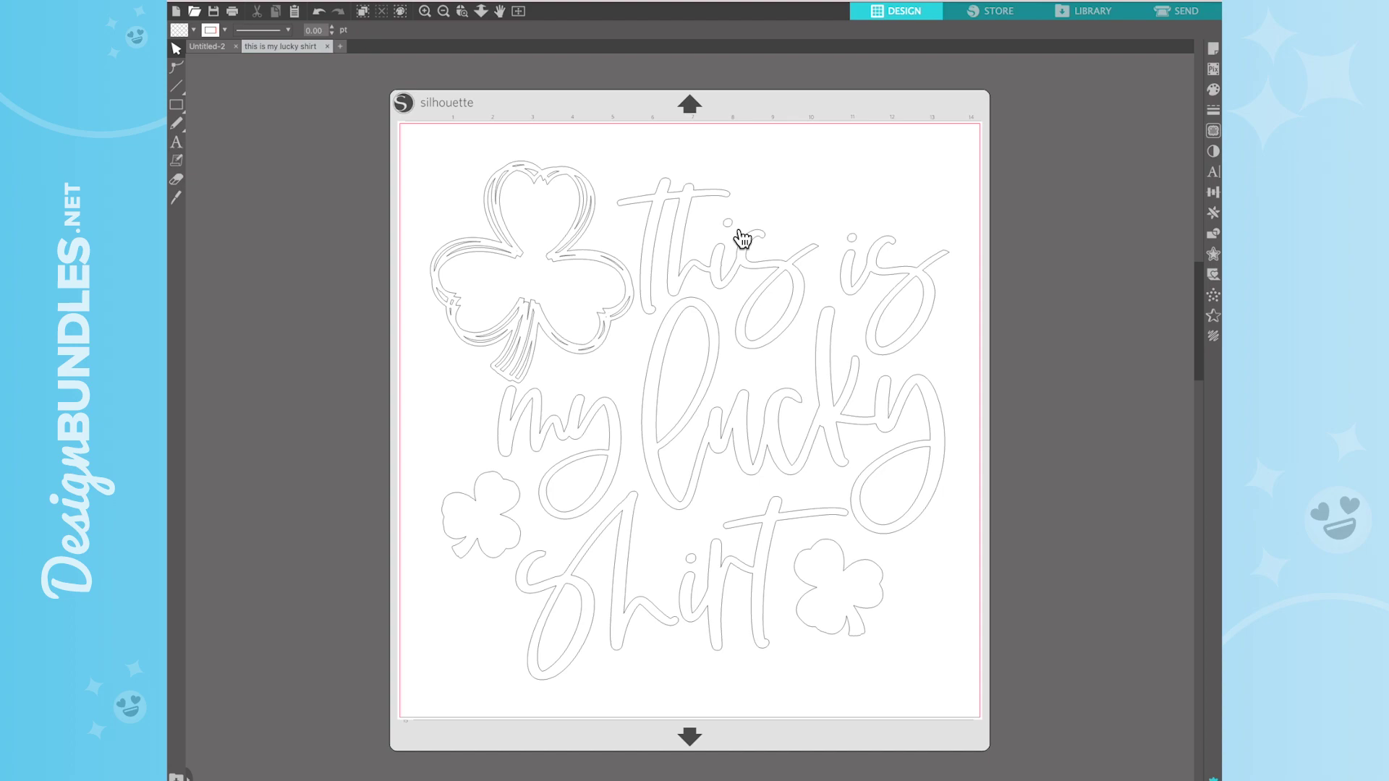
{"action": "left_click", "coordinate": [319, 11]}
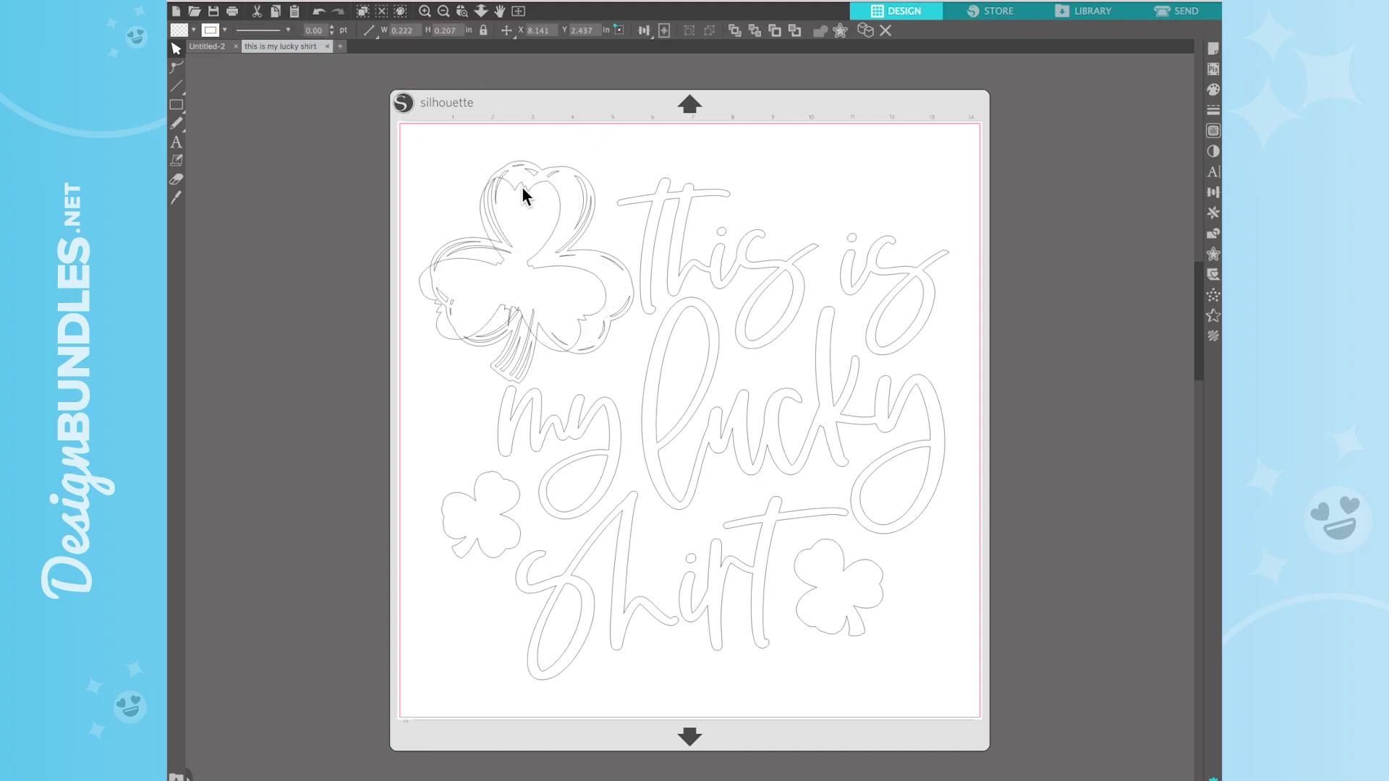
{"action": "key", "text": "ctrl+shift+z"}
{"action": "left_click", "coordinate": [522, 186]}
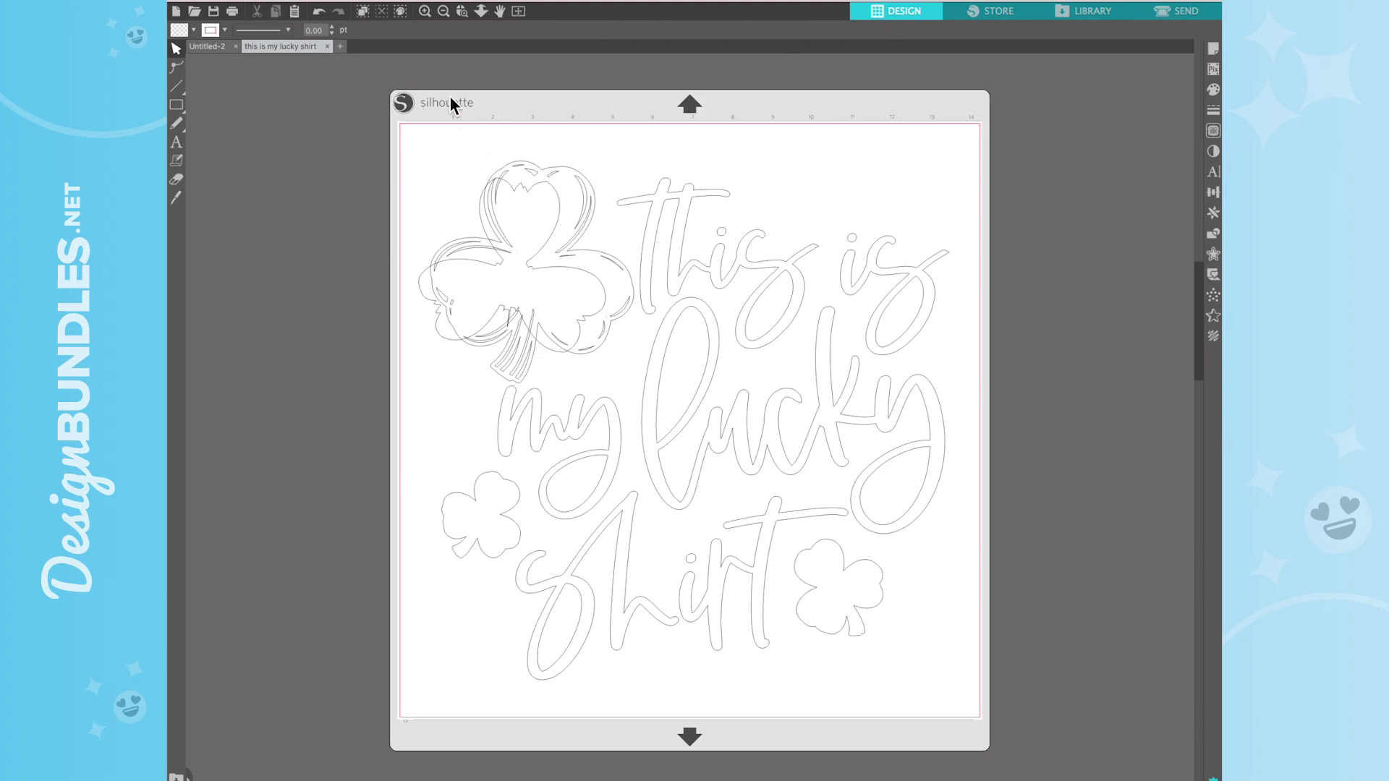
{"action": "left_click", "coordinate": [319, 12]}
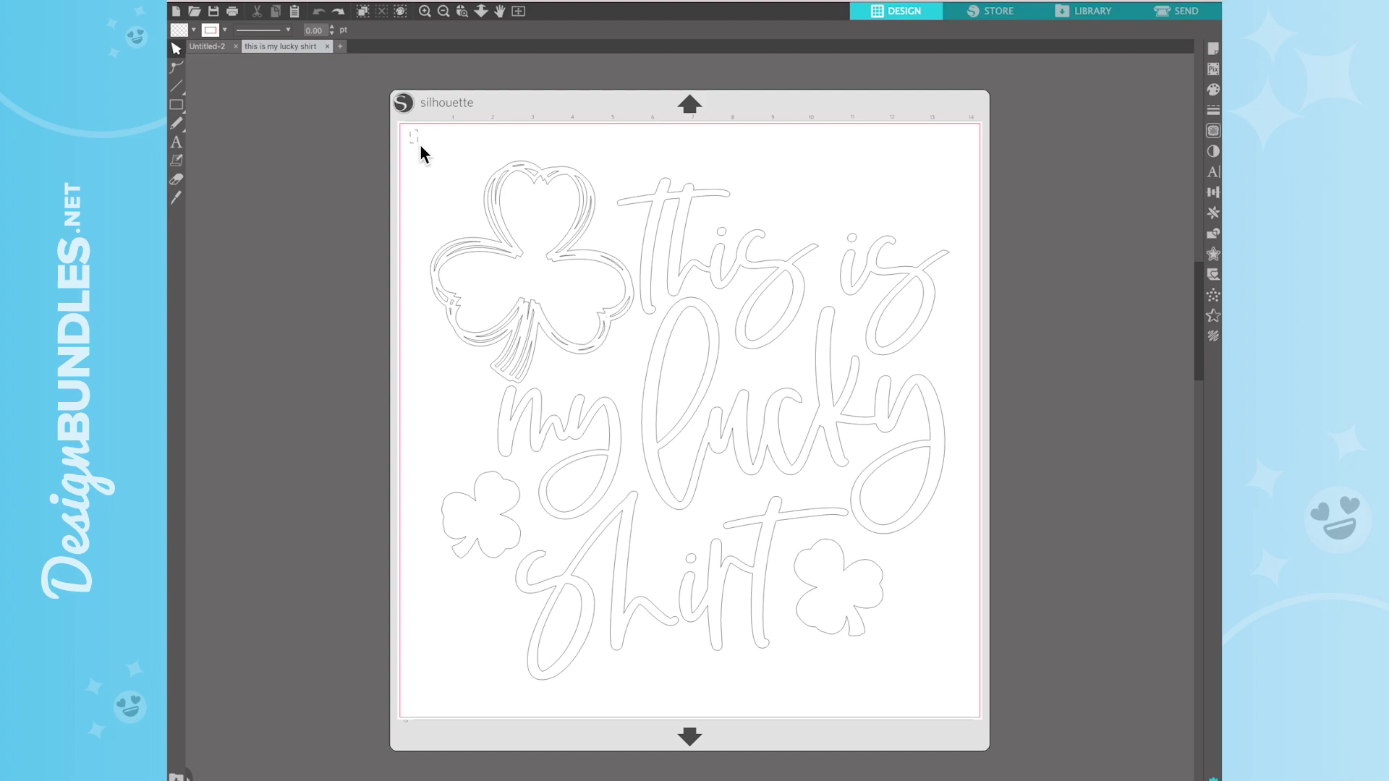
Select the whole shamrock and lettering design and scale it to 9.963 inches wide
{"action": "left_click_drag", "start_coordinate": [420, 145], "coordinate": [957, 711]}
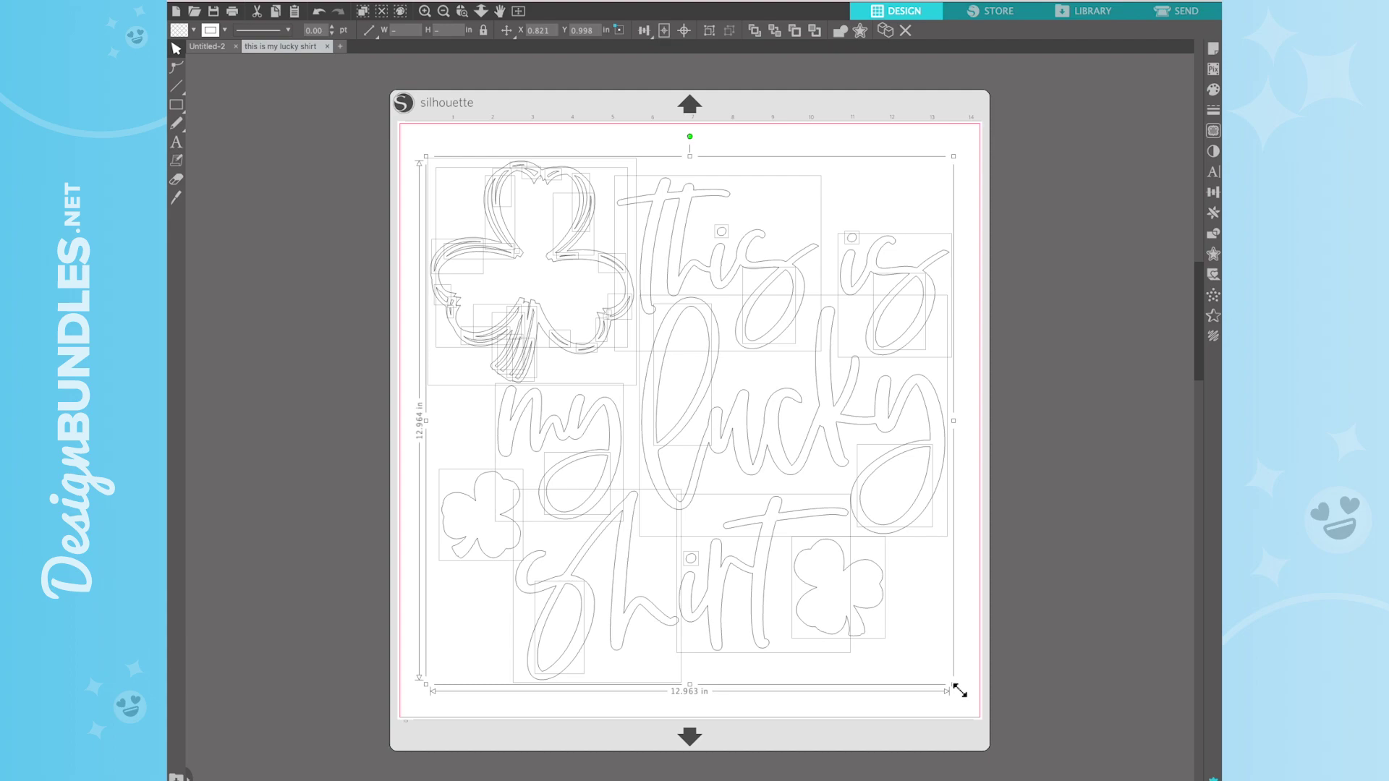
{"action": "left_click_drag", "start_coordinate": [959, 689], "coordinate": [830, 582]}
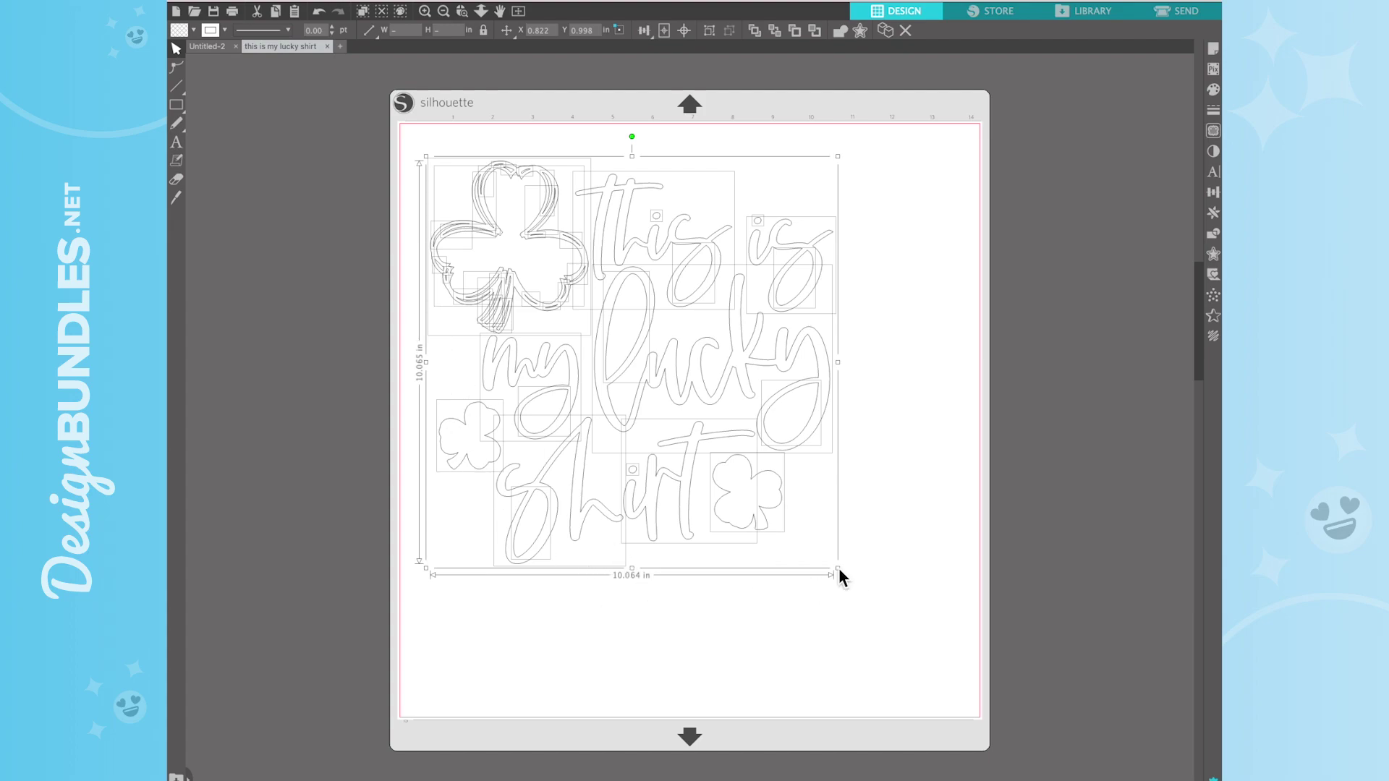
{"action": "left_click_drag", "start_coordinate": [839, 568], "coordinate": [836, 569]}
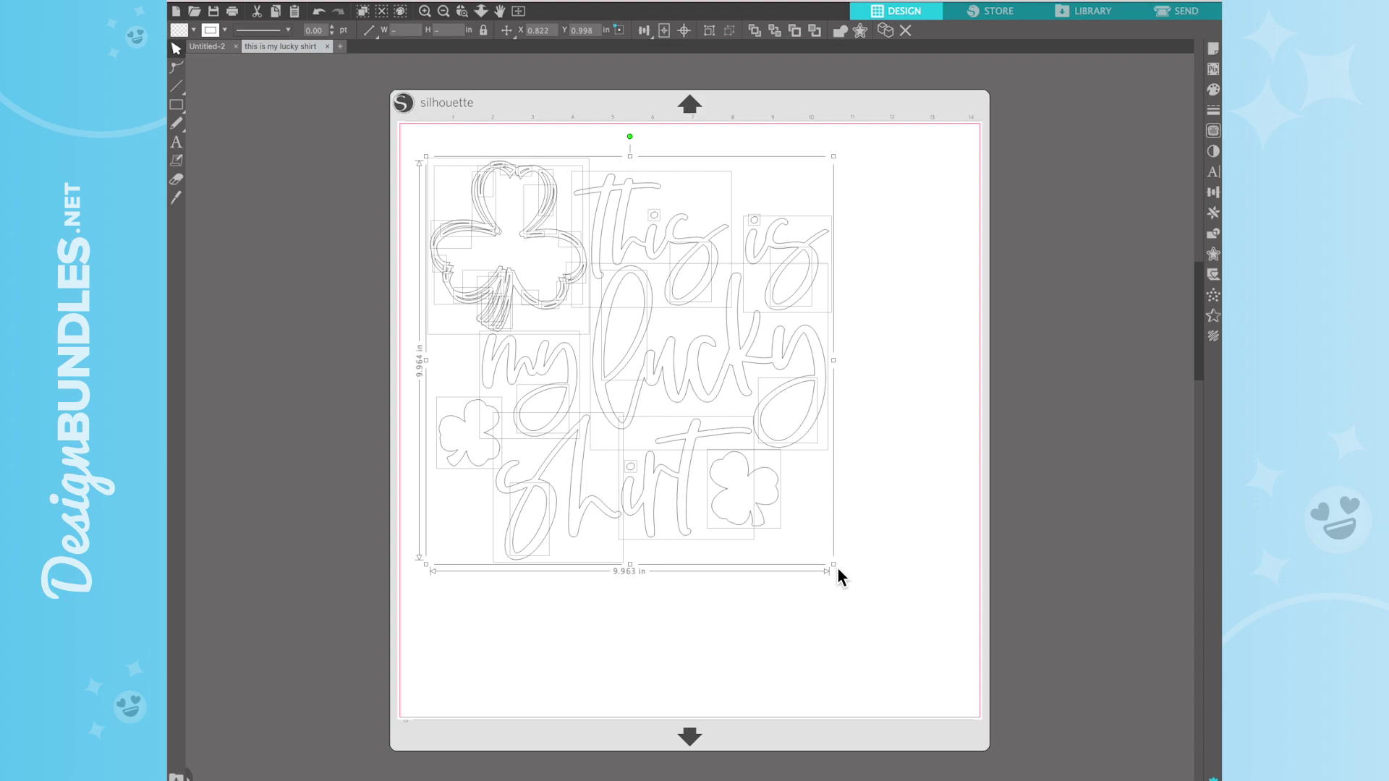
{"action": "left_click", "coordinate": [862, 554]}
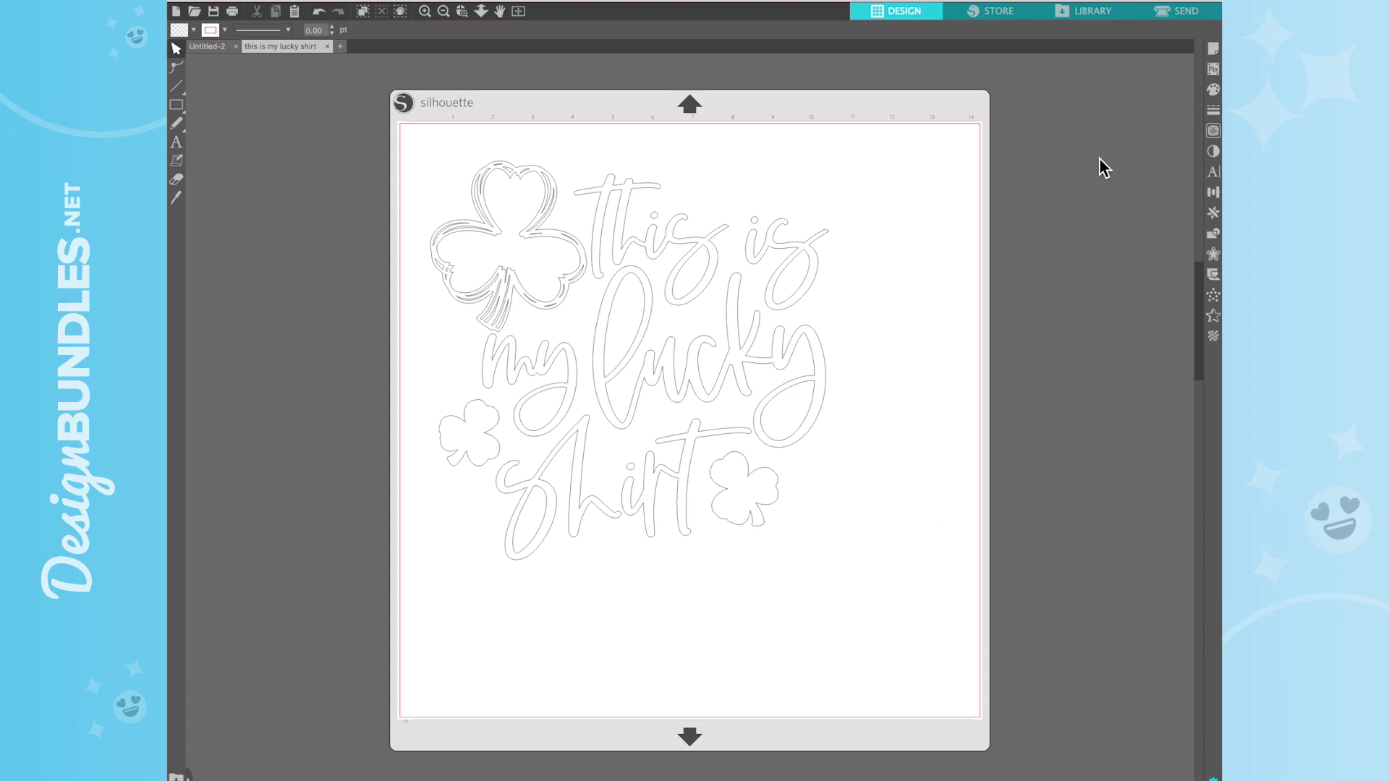
Set Page Setup to a Cameo Plus machine with 12x12 media, then switch to the Send view
{"action": "left_click", "coordinate": [1214, 49]}
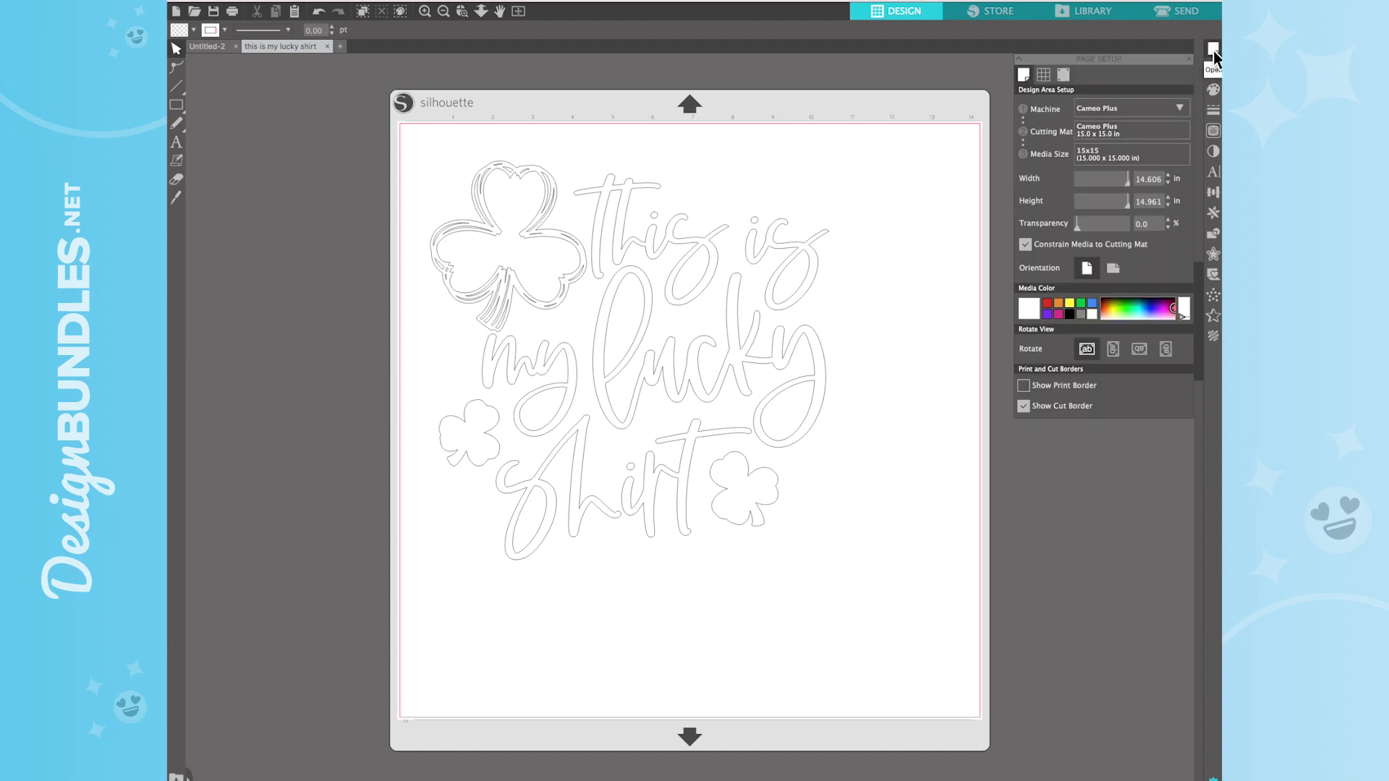
{"action": "left_click", "coordinate": [1146, 126]}
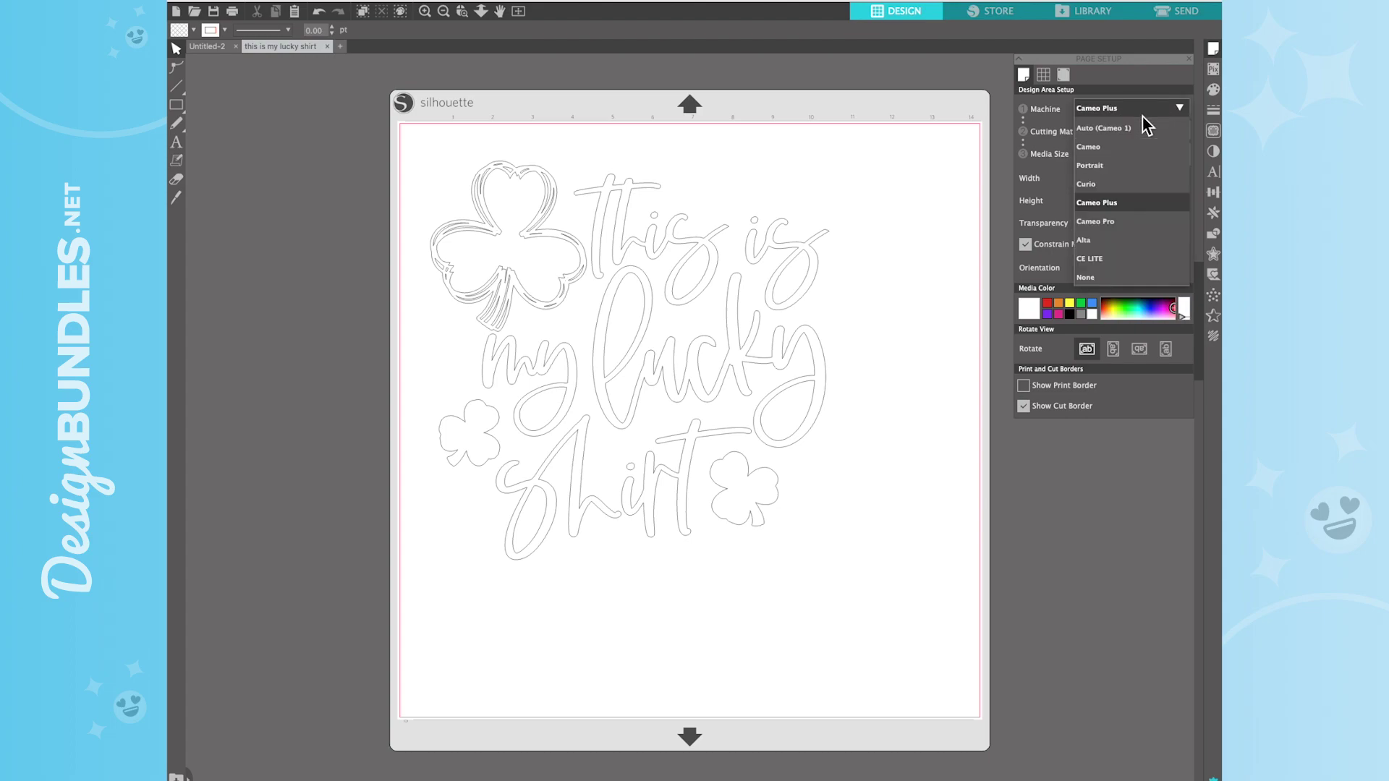
{"action": "left_click", "coordinate": [1144, 206]}
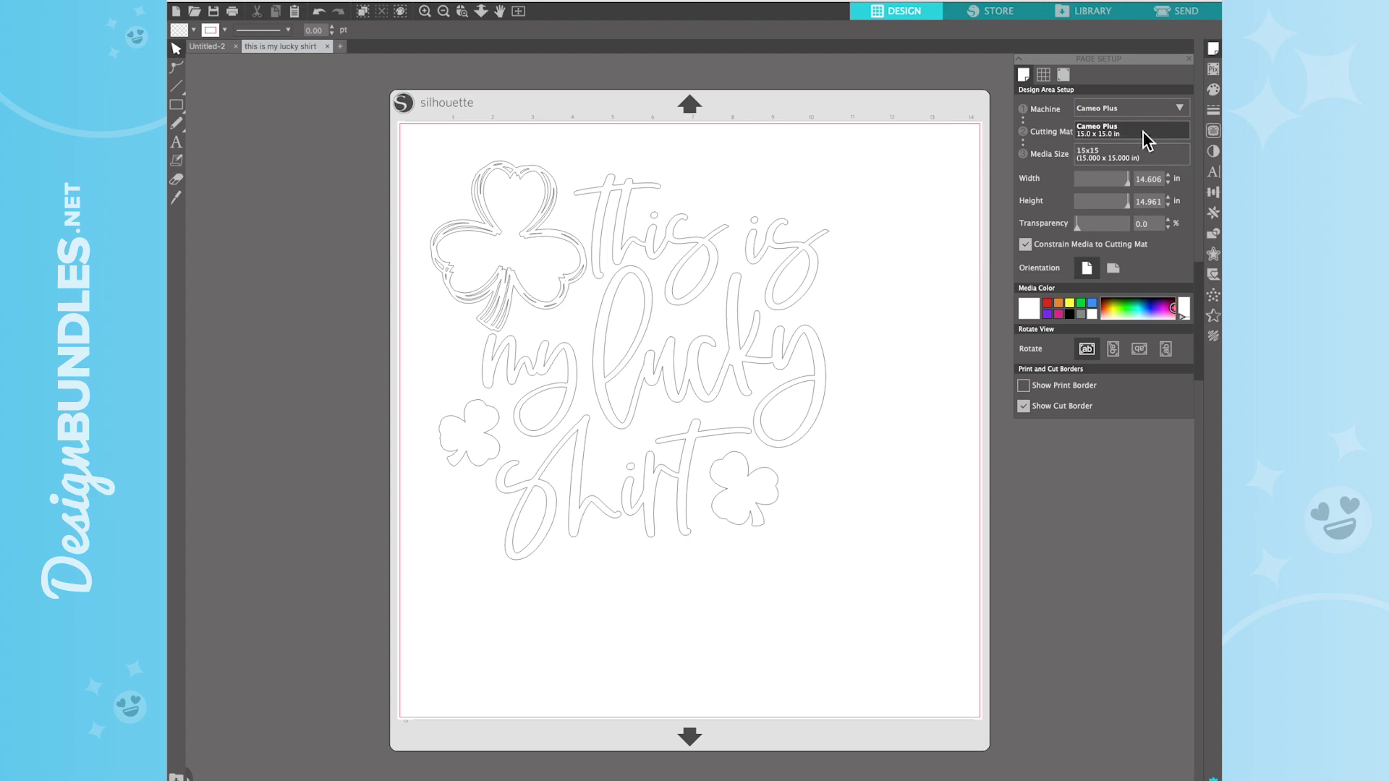
{"action": "left_click", "coordinate": [1152, 154]}
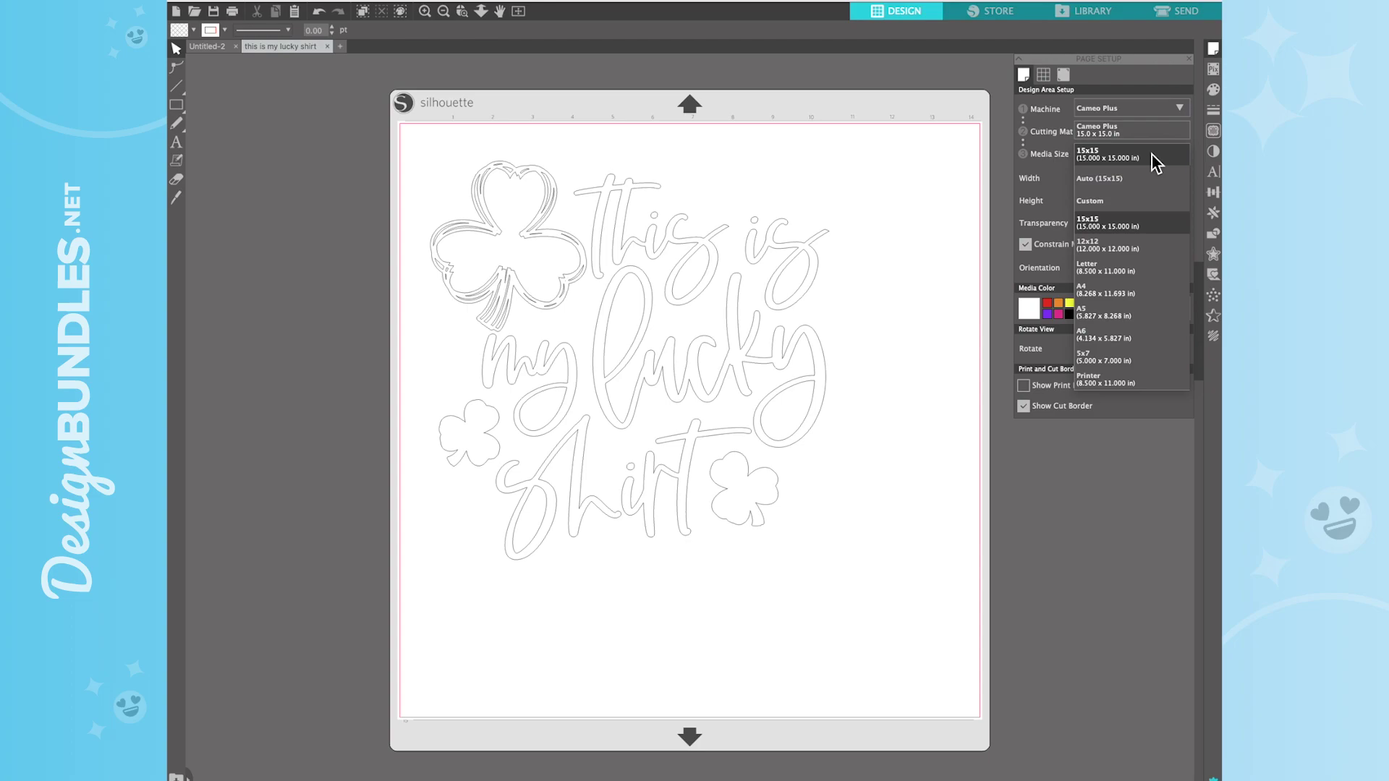
{"action": "left_click", "coordinate": [1148, 246]}
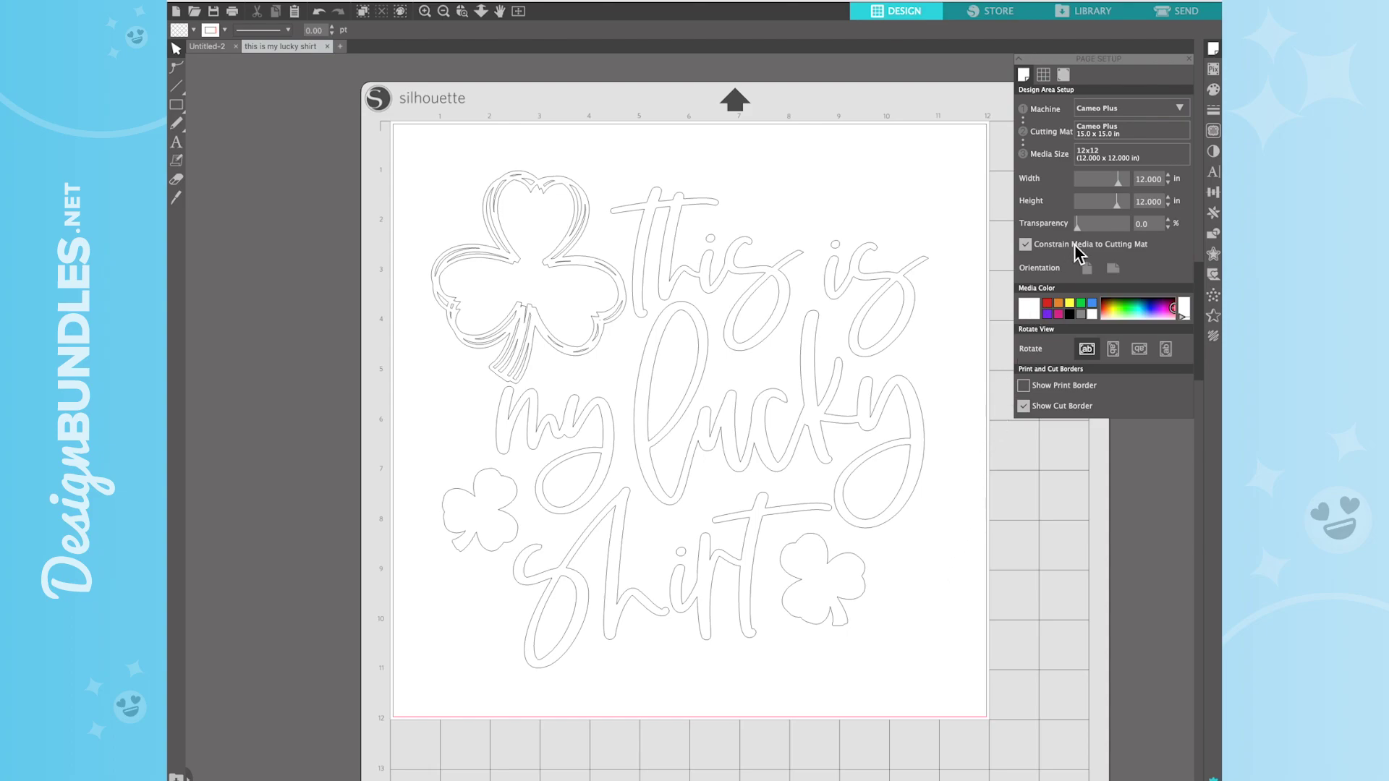
{"action": "left_click", "coordinate": [1178, 16]}
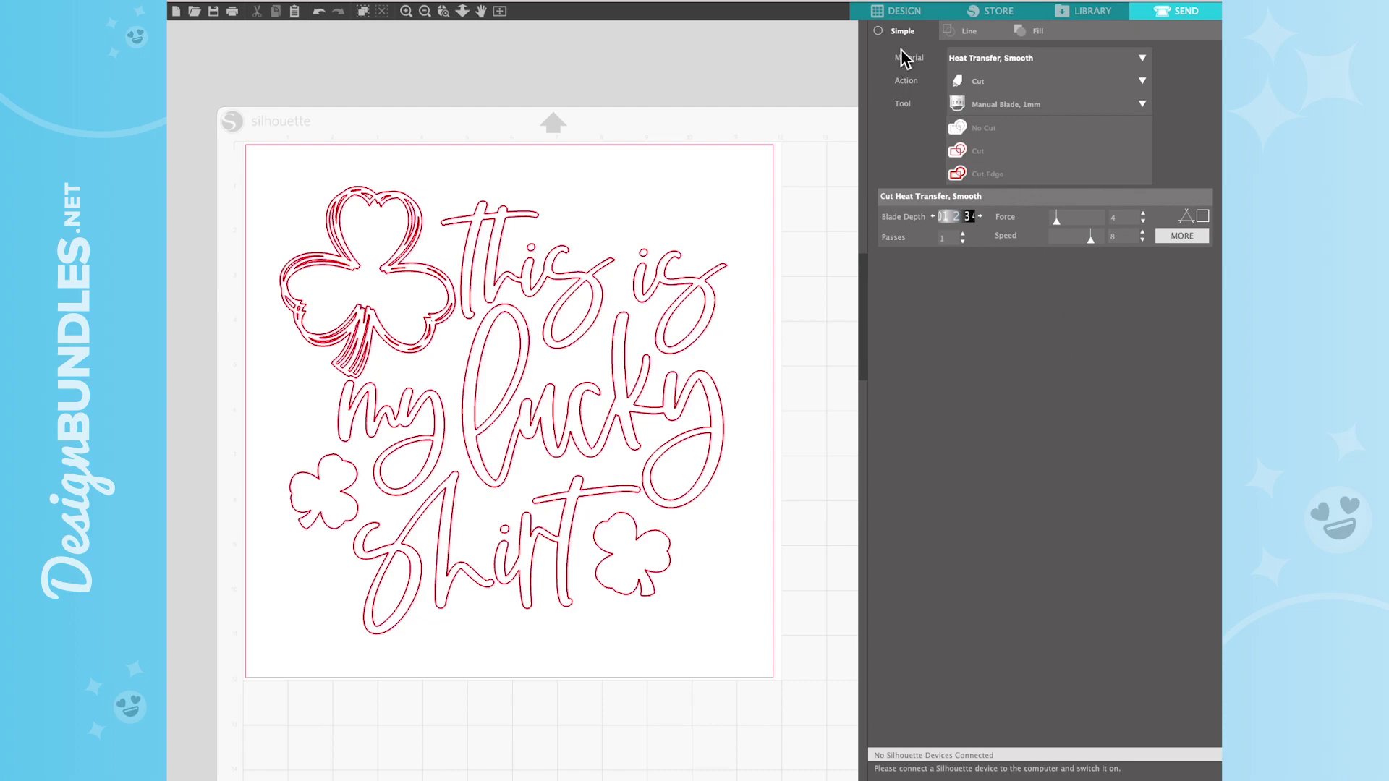
Leave the Send cut-line preview and go back to the Design workspace
{"action": "left_click", "coordinate": [903, 14]}
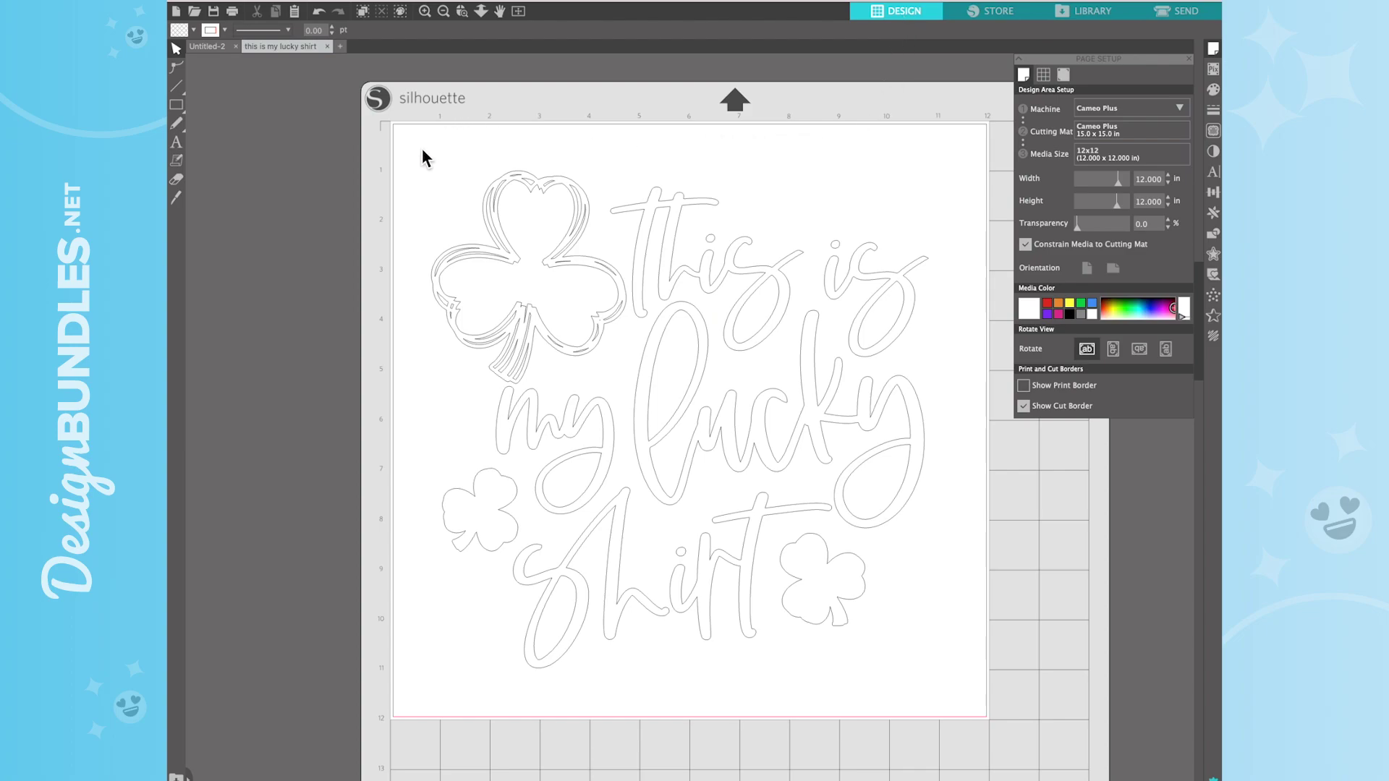
{"action": "left_click_drag", "start_coordinate": [423, 149], "coordinate": [878, 644]}
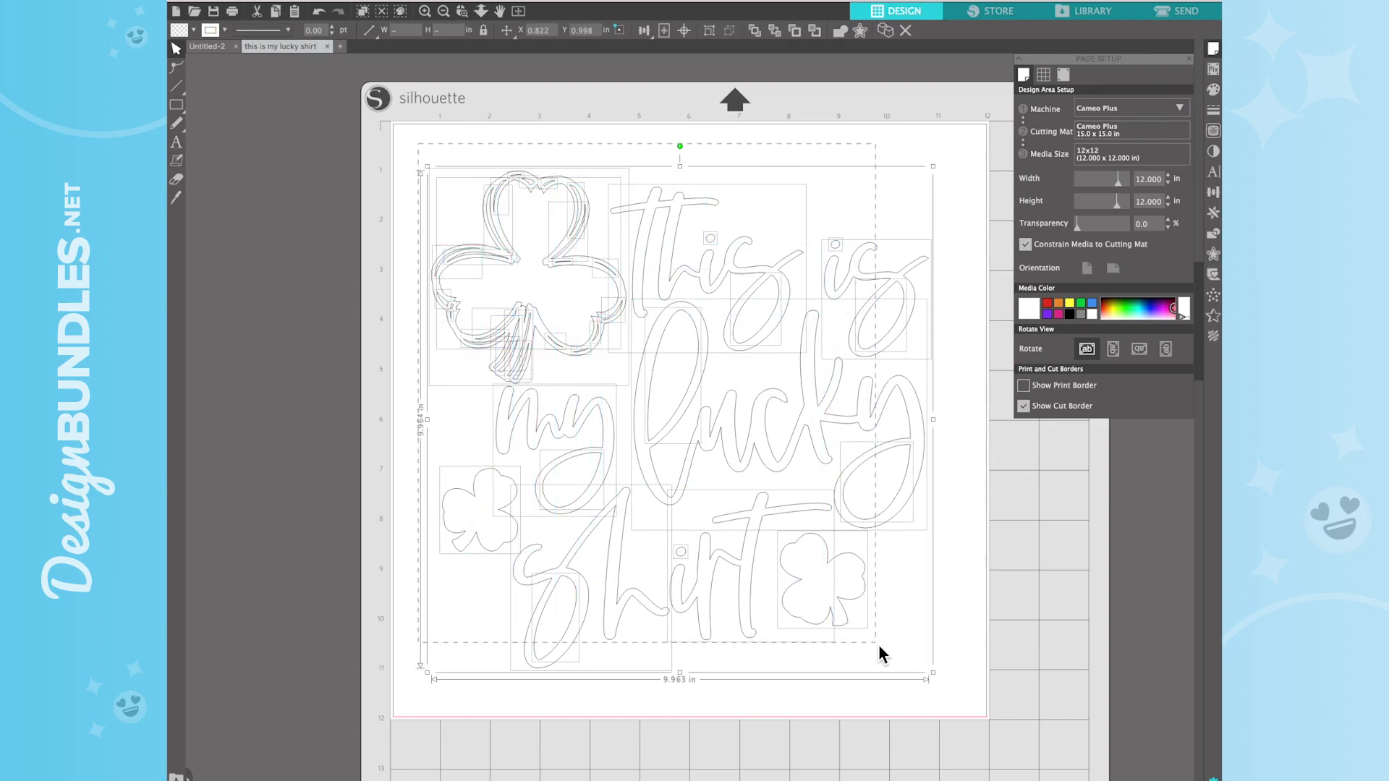
{"action": "right_click", "coordinate": [697, 398]}
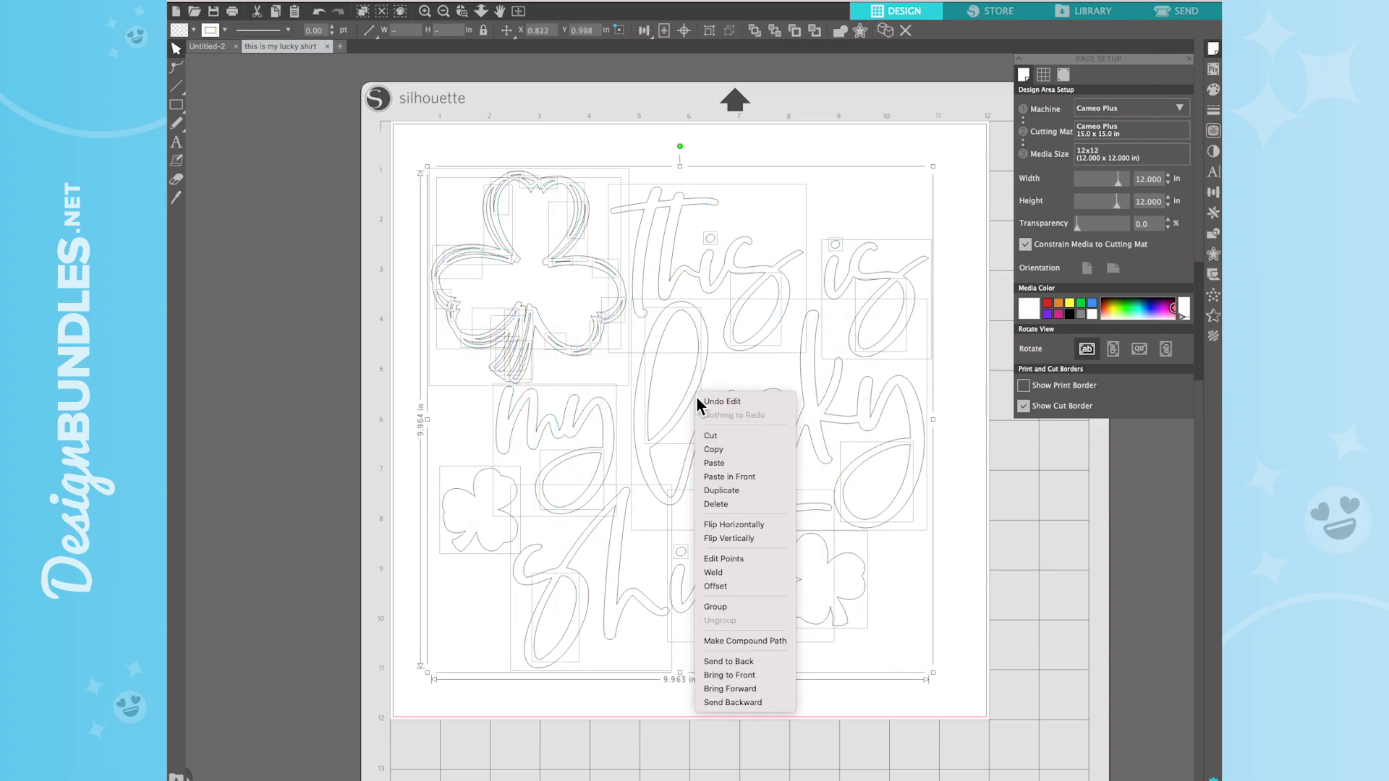
{"action": "left_click", "coordinate": [762, 526]}
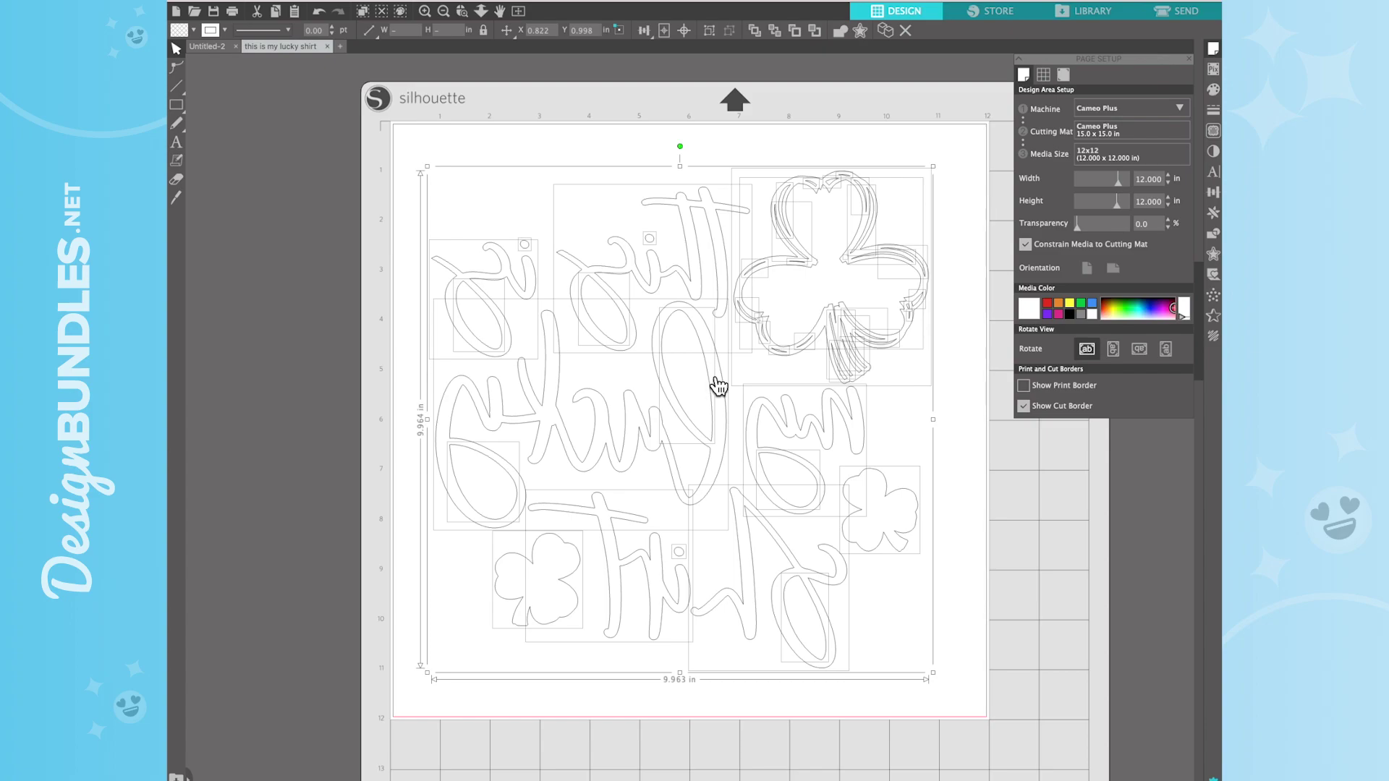
{"action": "right_click", "coordinate": [712, 374]}
{"action": "left_click", "coordinate": [756, 501]}
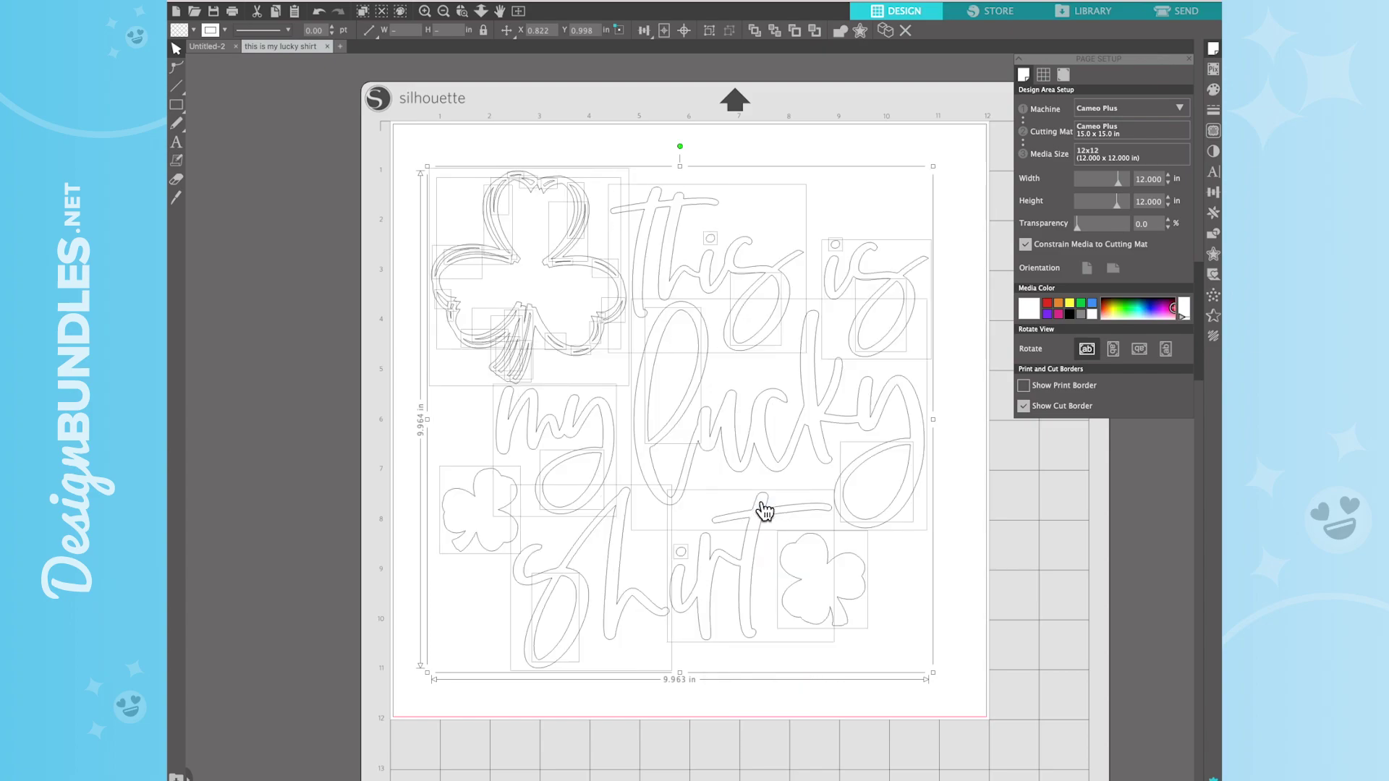
{"action": "left_click", "coordinate": [977, 561]}
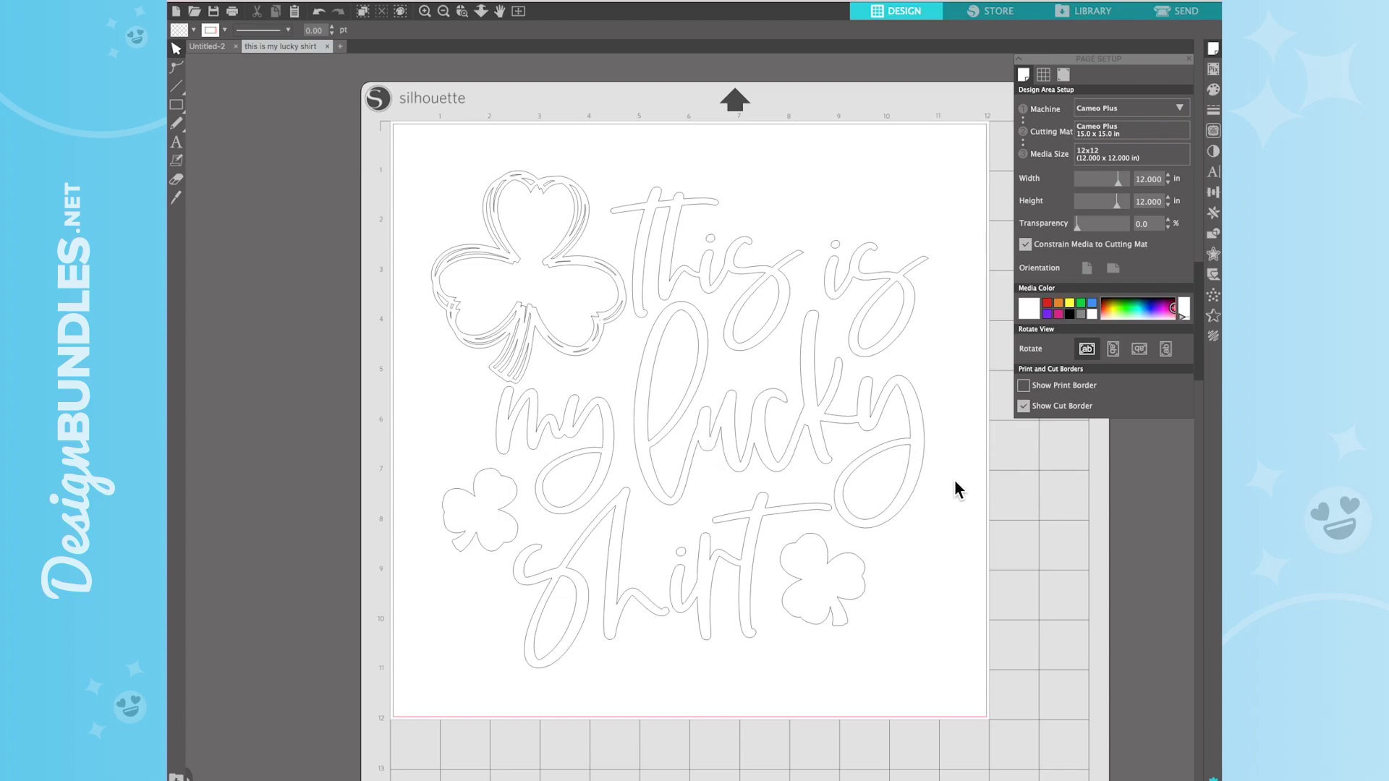
Select the letters of 'lucky' and combine them into one compound path
{"action": "left_click_drag", "start_coordinate": [954, 481], "coordinate": [834, 438]}
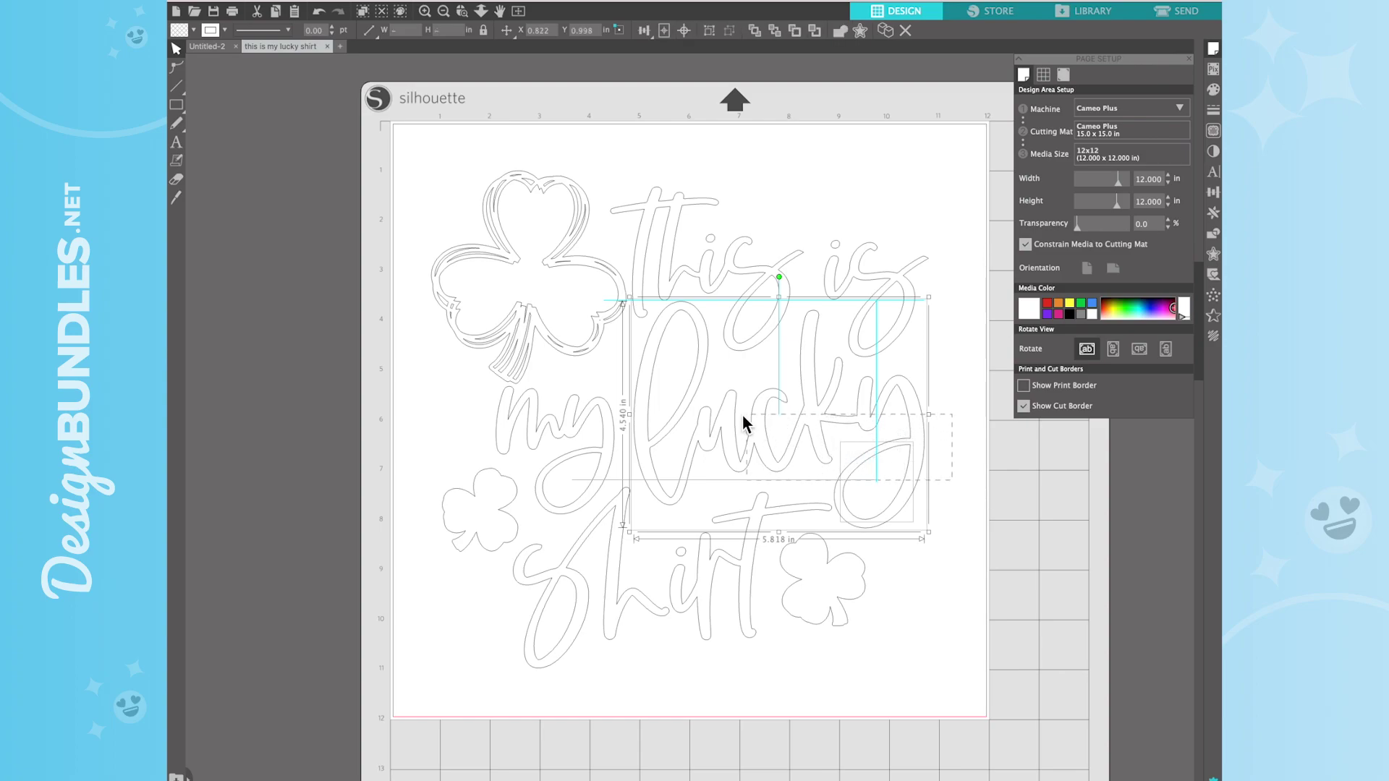
{"action": "left_click_drag", "start_coordinate": [744, 417], "coordinate": [644, 385]}
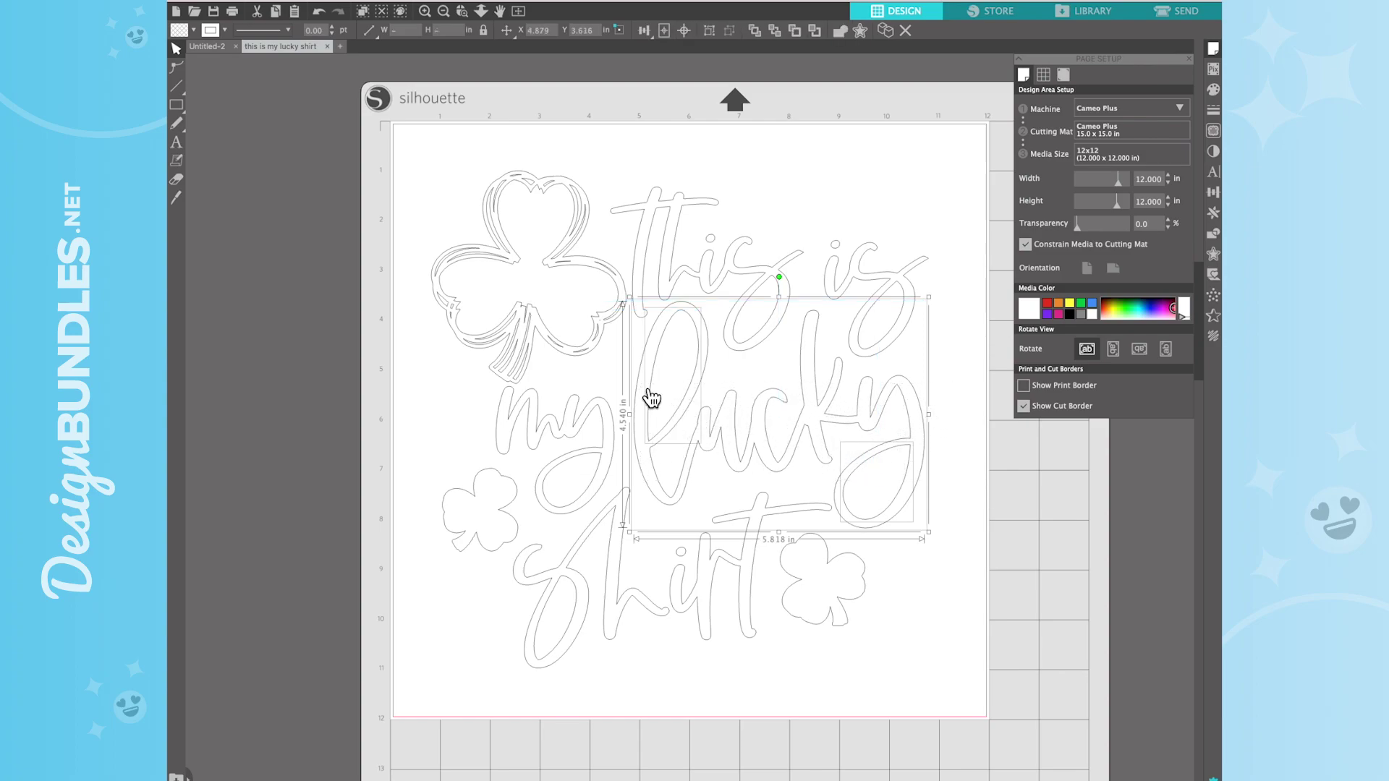
{"action": "right_click", "coordinate": [885, 465]}
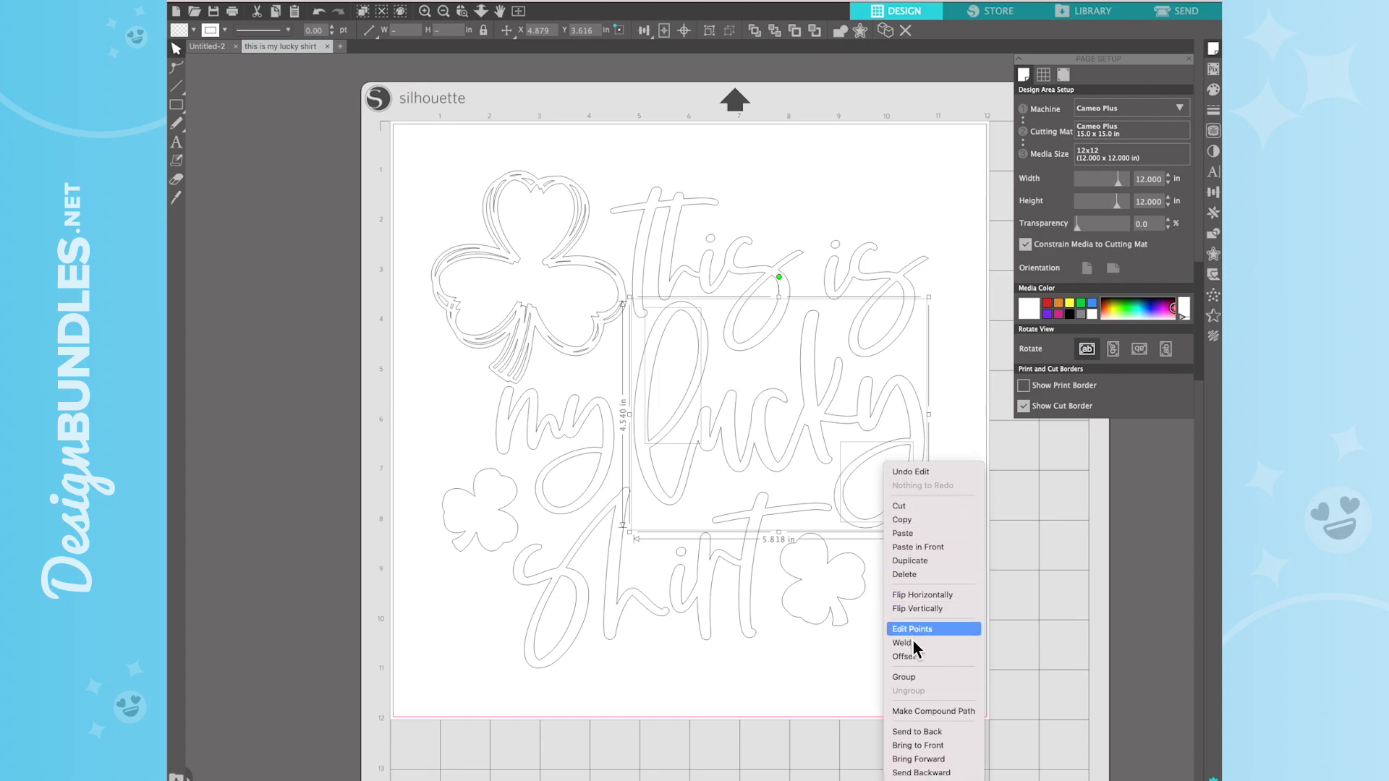
{"action": "left_click", "coordinate": [921, 713]}
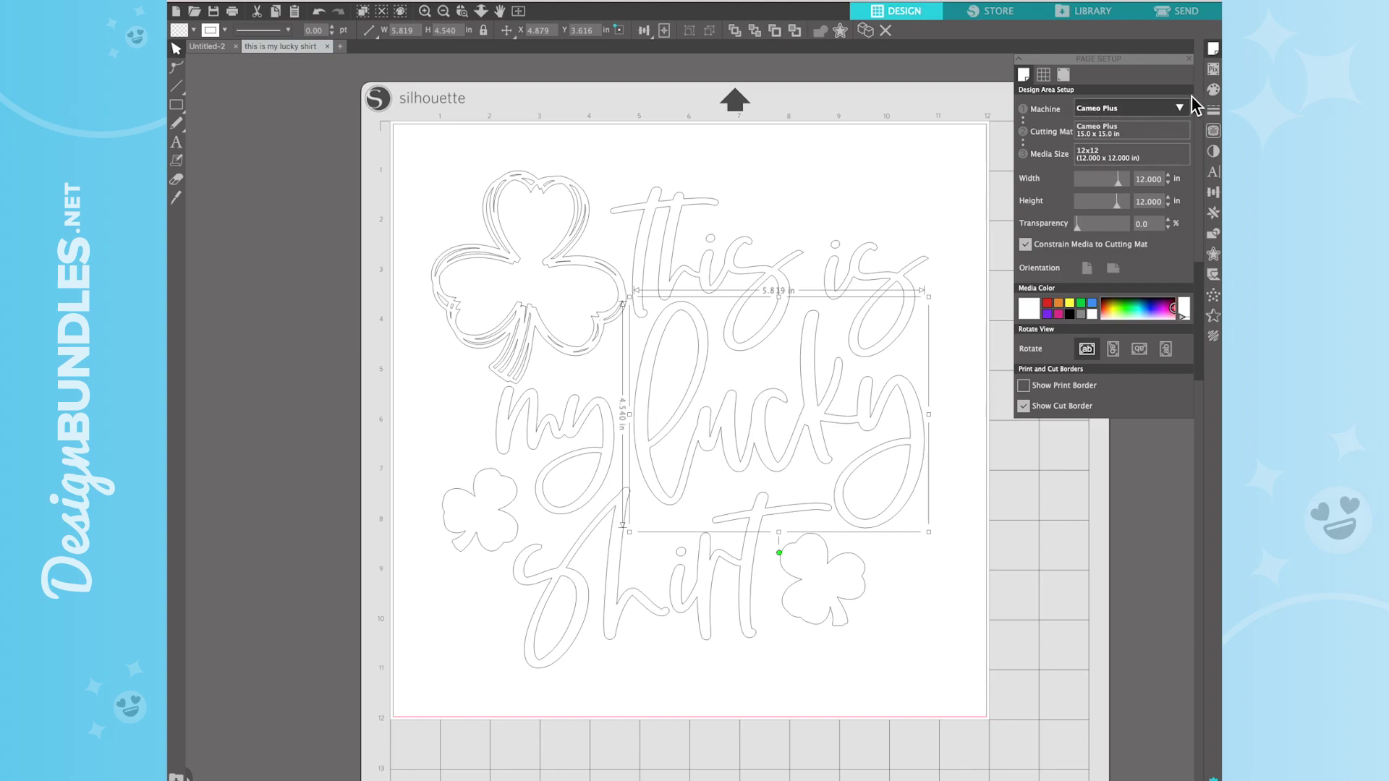
Fill 'lucky' with golden yellow #FDD677, then marquee-select the pieces of 'this is'
{"action": "left_click", "coordinate": [1214, 91]}
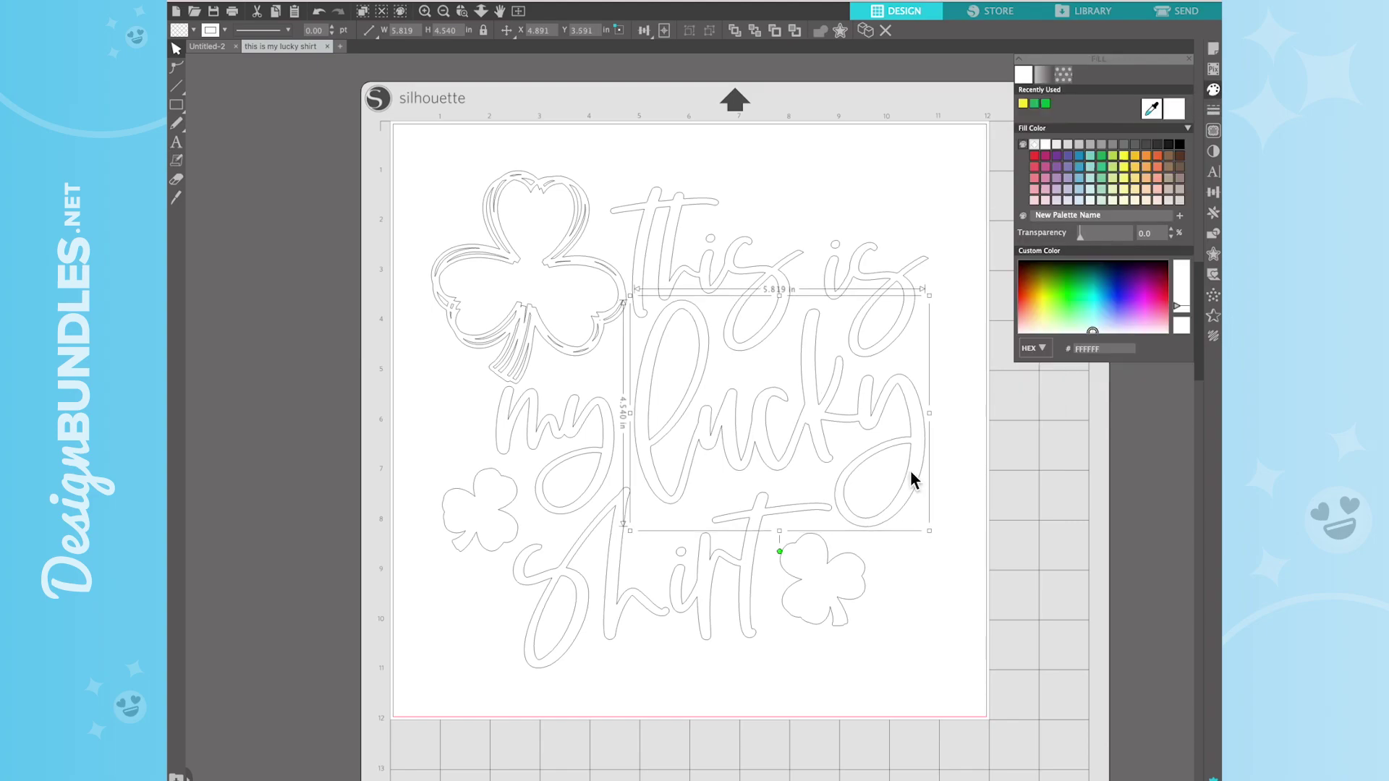
{"action": "left_click", "coordinate": [1124, 156]}
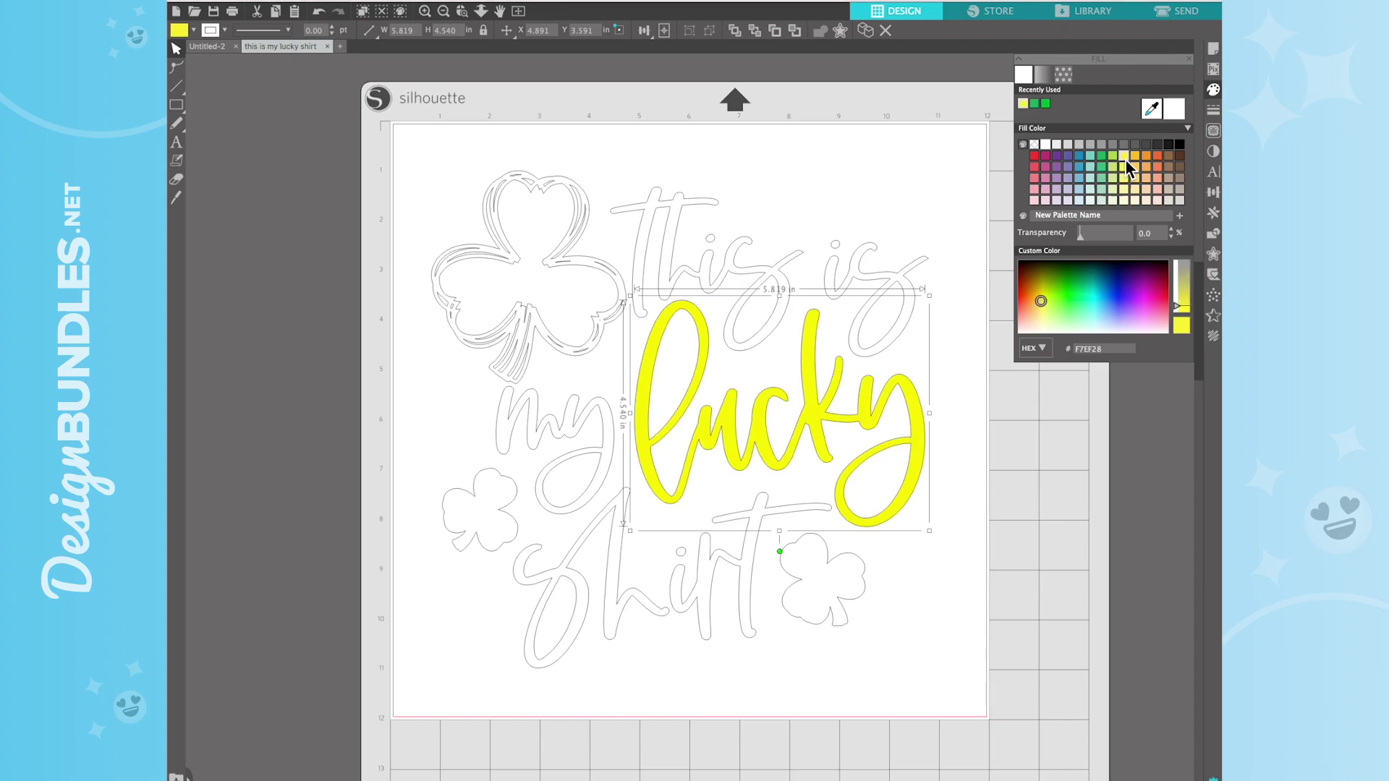
{"action": "left_click", "coordinate": [1126, 179]}
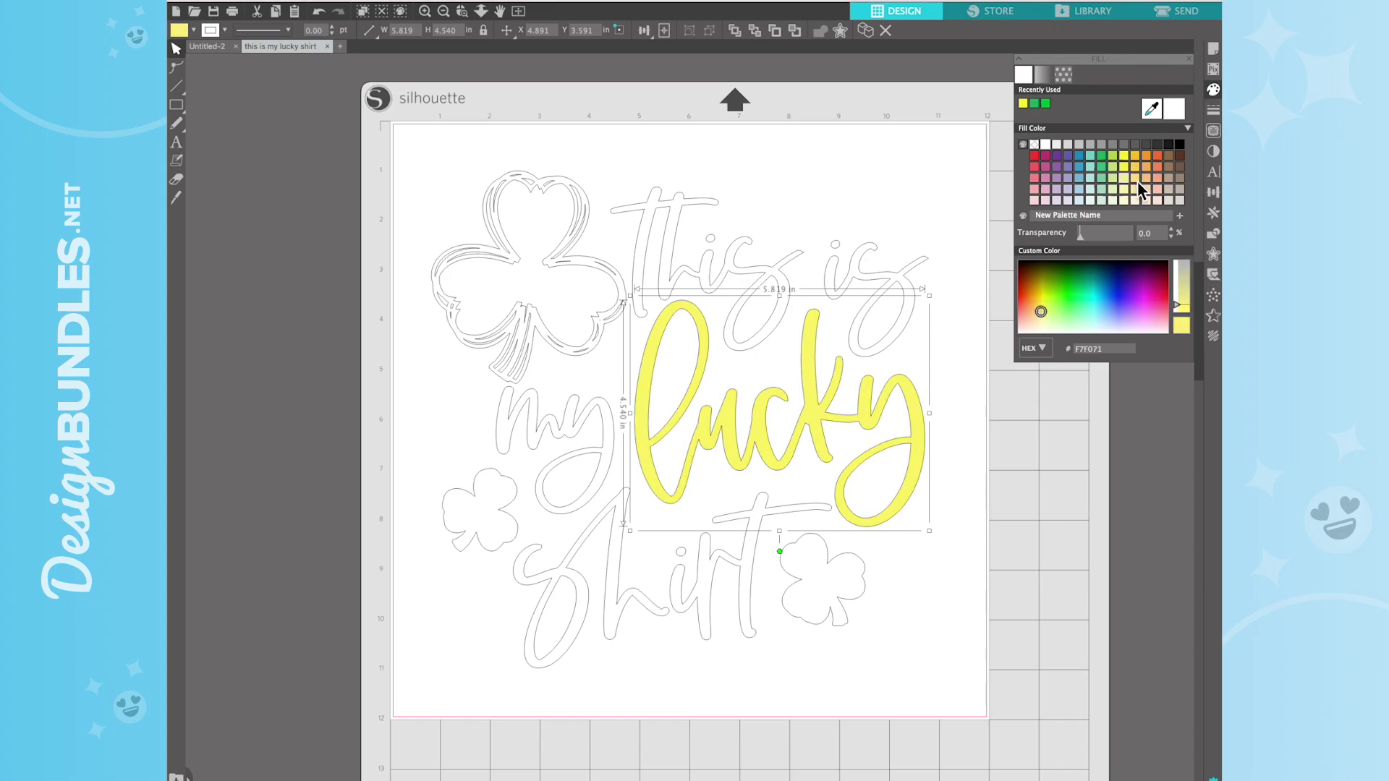
{"action": "left_click", "coordinate": [1136, 179]}
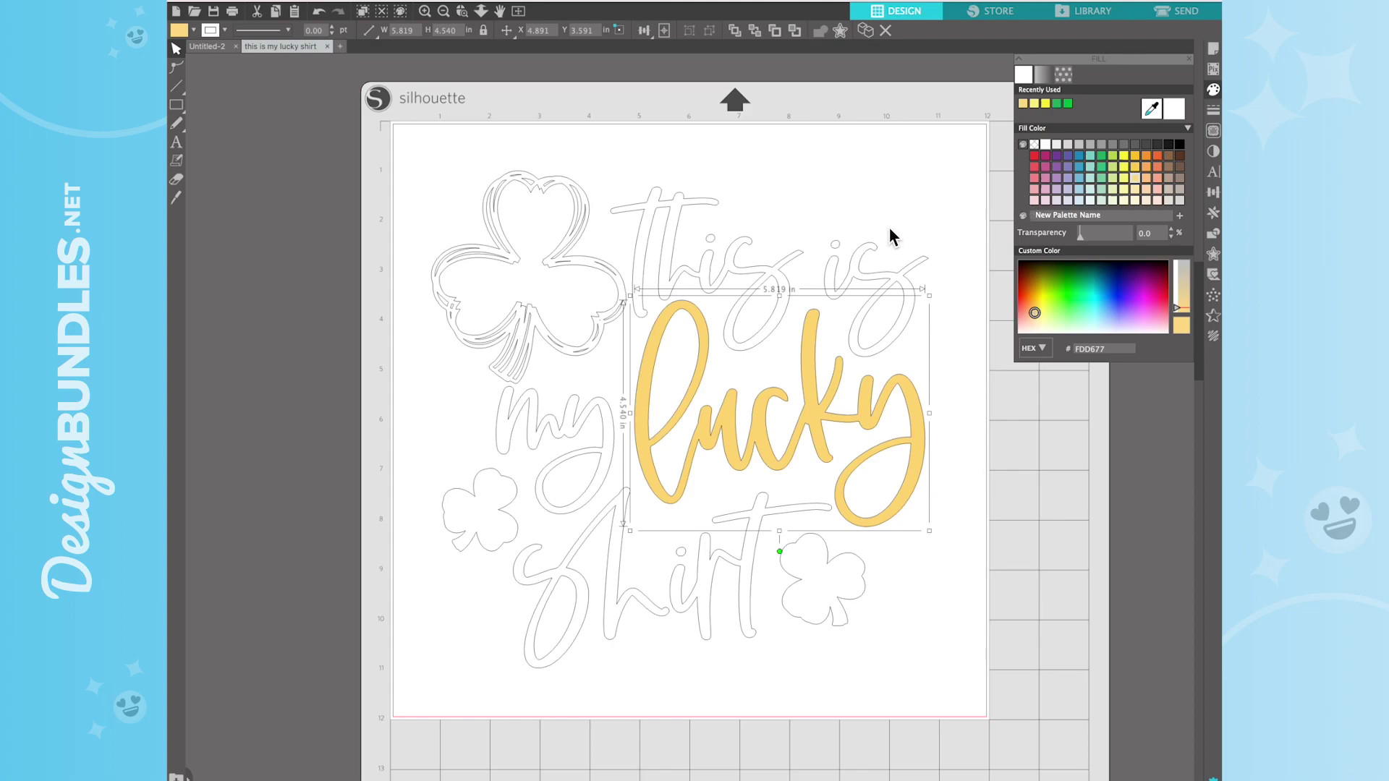
{"action": "left_click", "coordinate": [795, 179]}
{"action": "left_click_drag", "start_coordinate": [645, 173], "coordinate": [918, 295]}
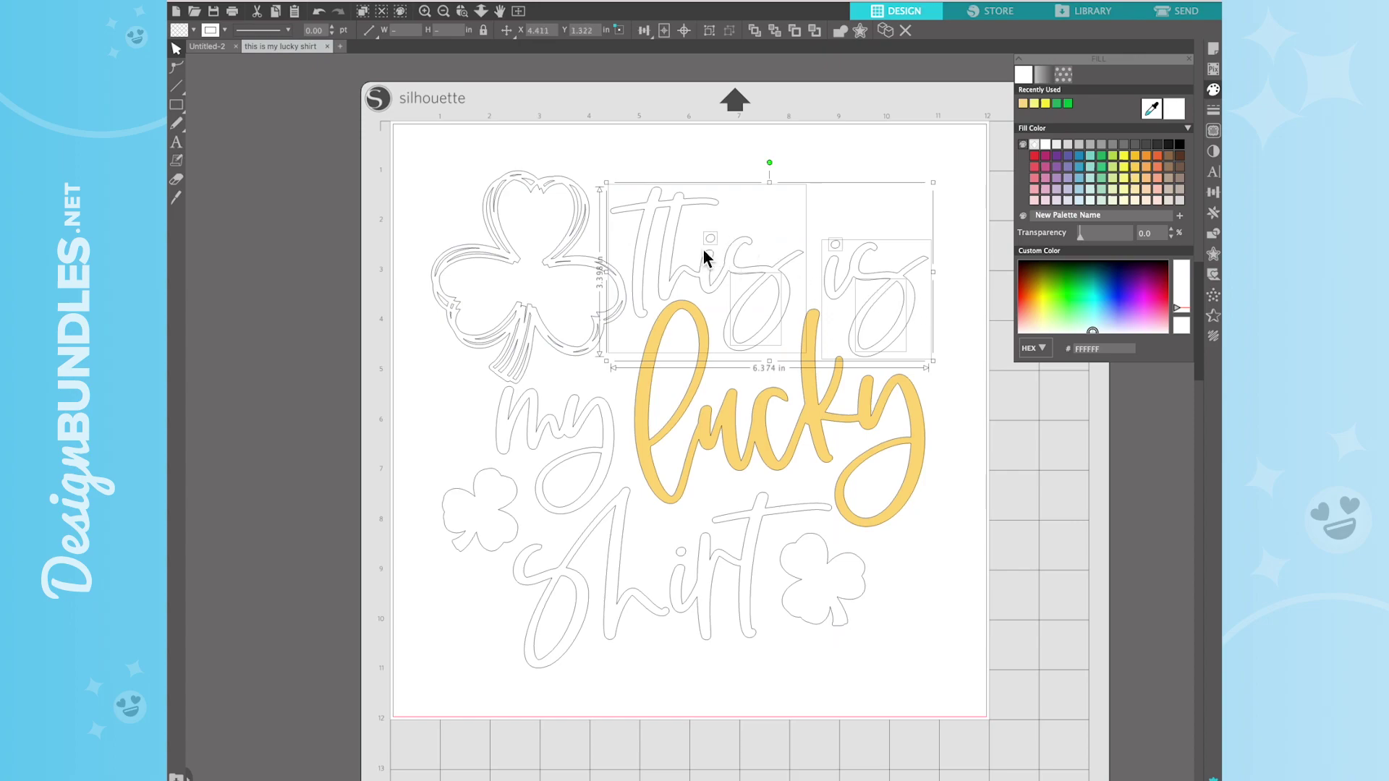
Make 'this is' a compound path and fill it green
{"action": "right_click", "coordinate": [874, 286]}
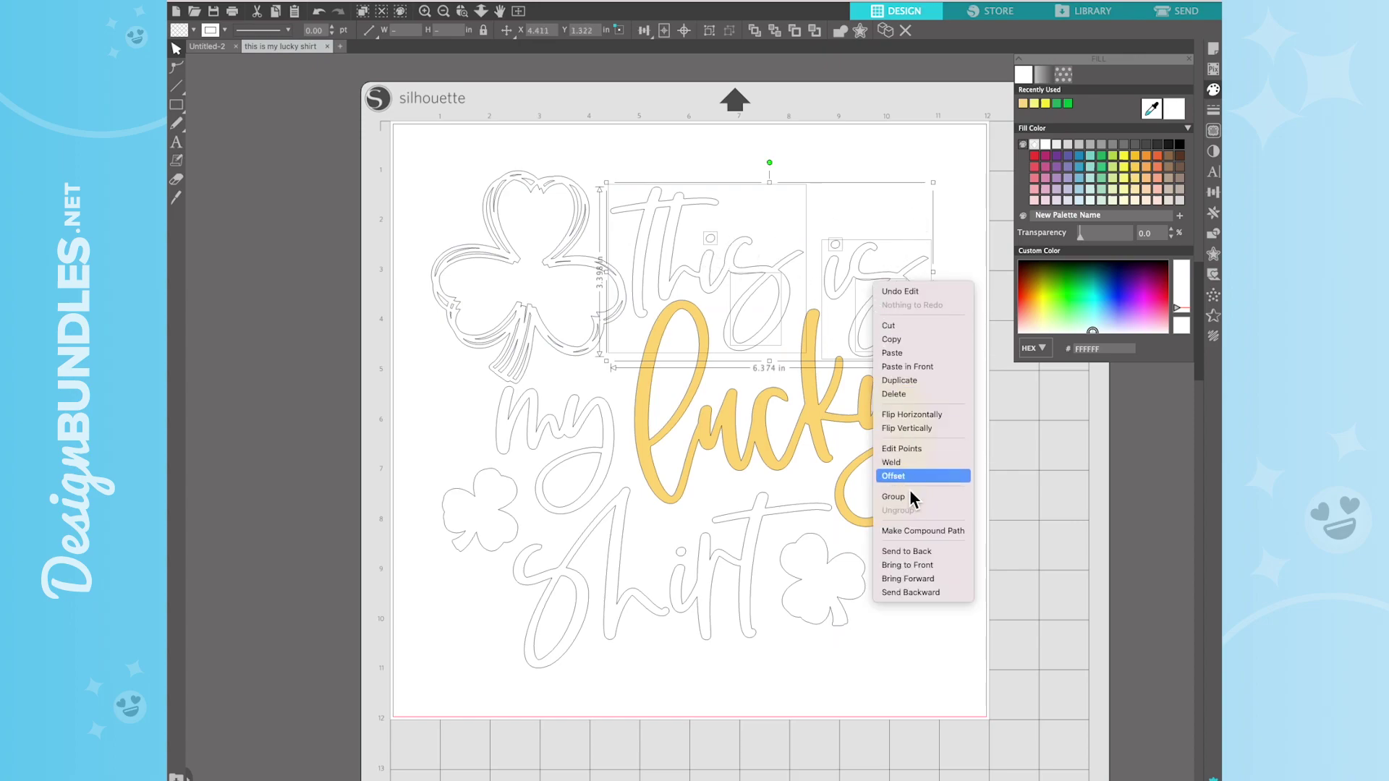
{"action": "left_click", "coordinate": [923, 531]}
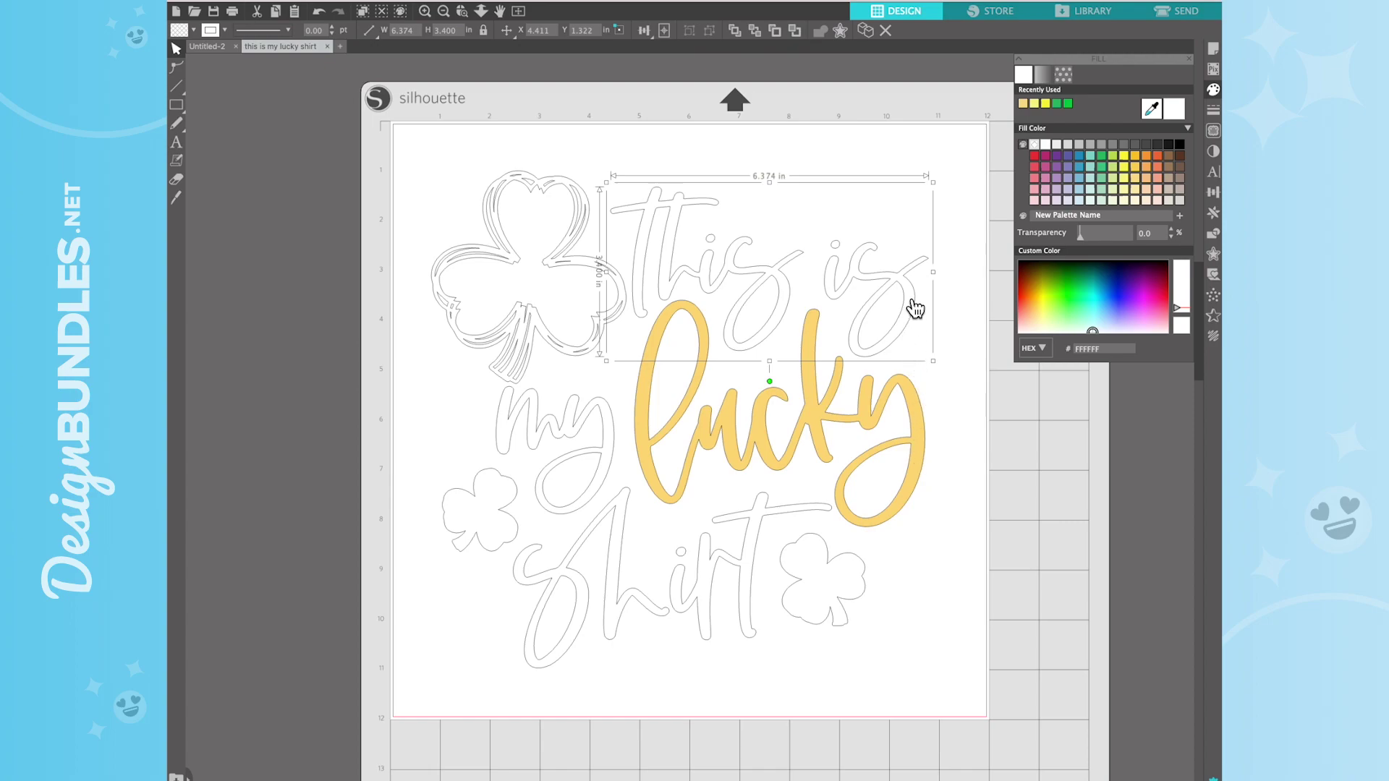
{"action": "left_click", "coordinate": [1106, 161]}
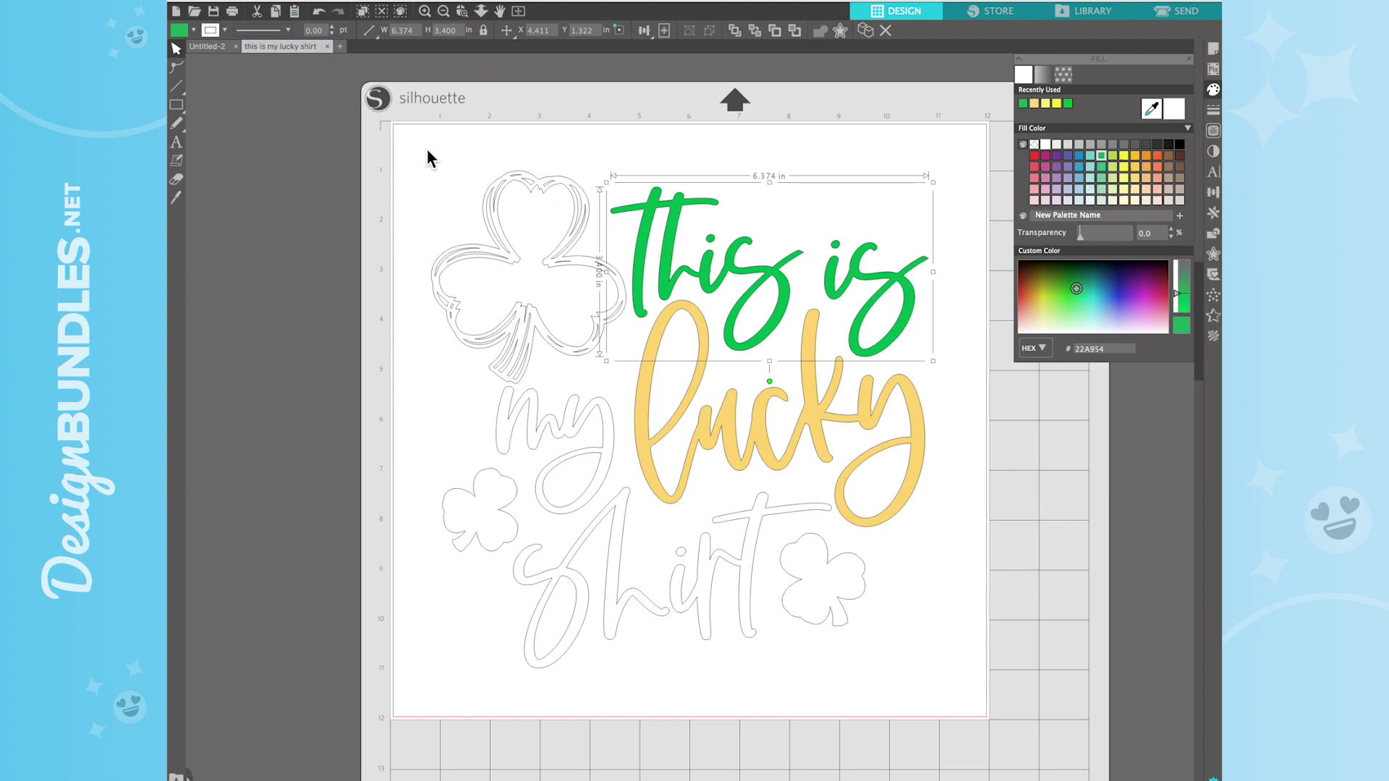
Combine the large shamrock and 'my' into one shape and fill it green
{"action": "left_click_drag", "start_coordinate": [424, 145], "coordinate": [605, 467]}
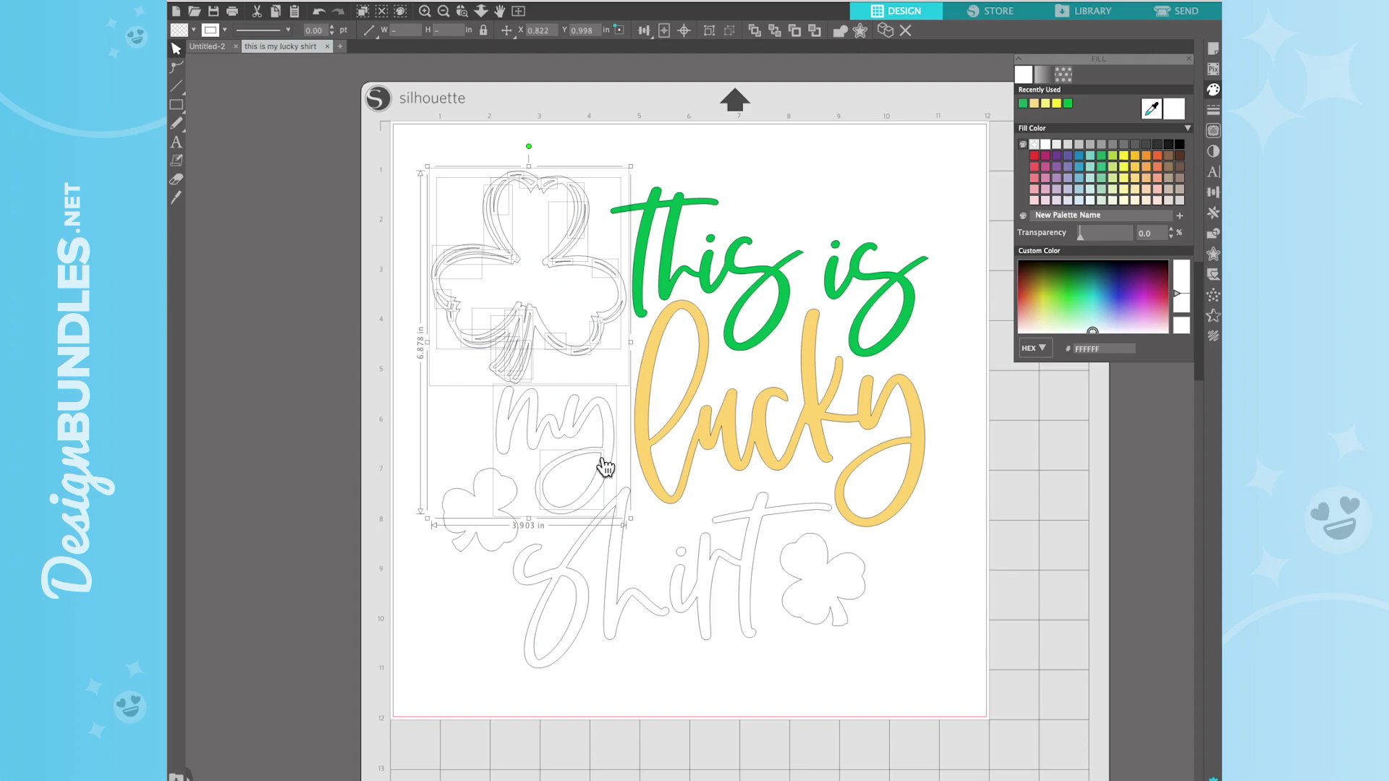
{"action": "right_click", "coordinate": [572, 279]}
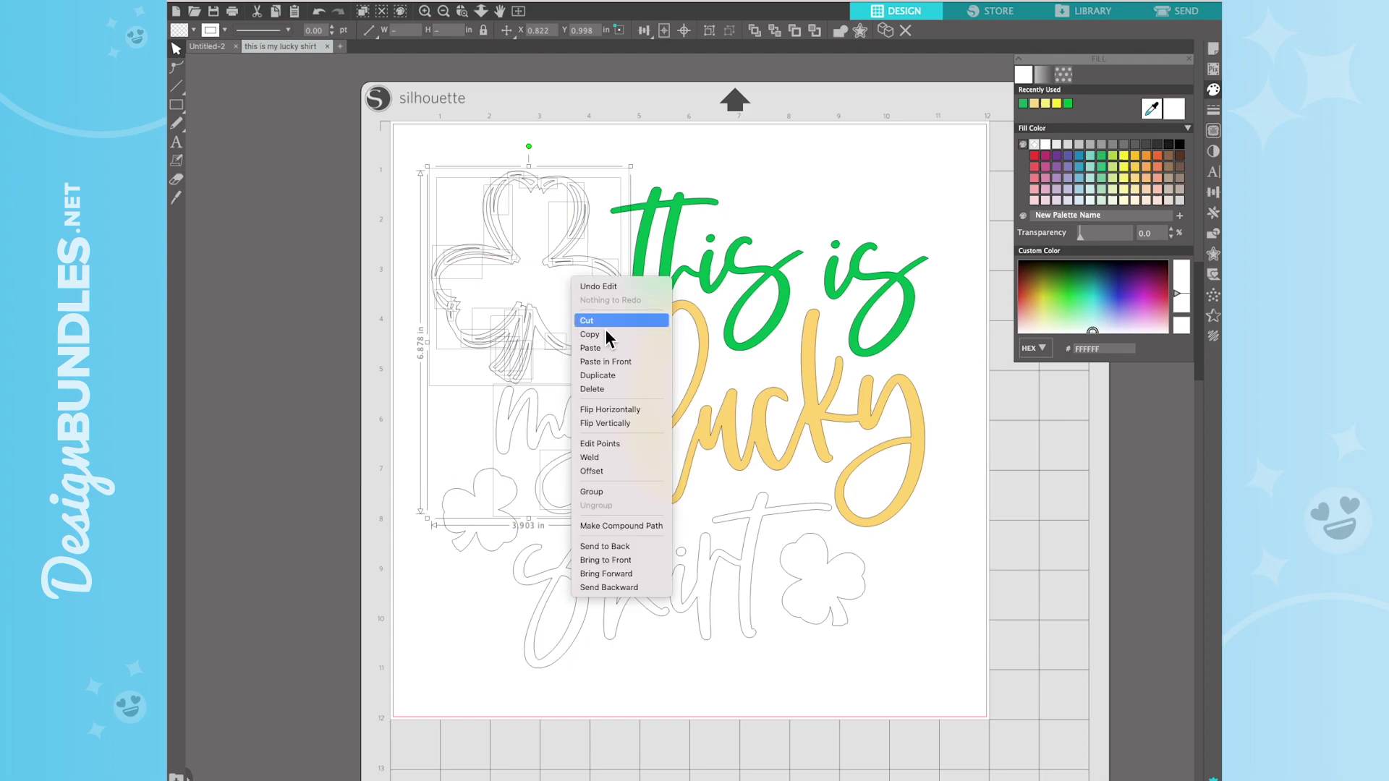
{"action": "left_click", "coordinate": [636, 532]}
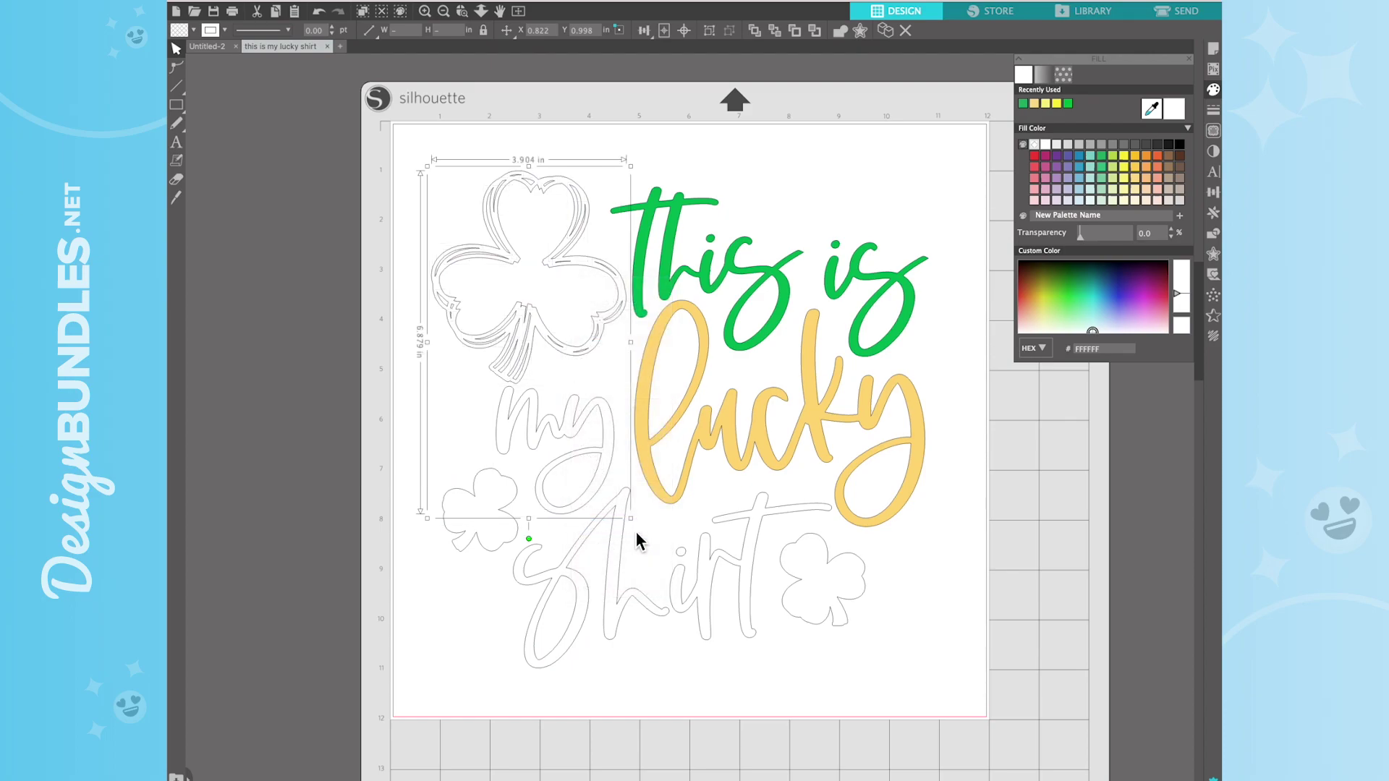
{"action": "left_click", "coordinate": [1104, 161]}
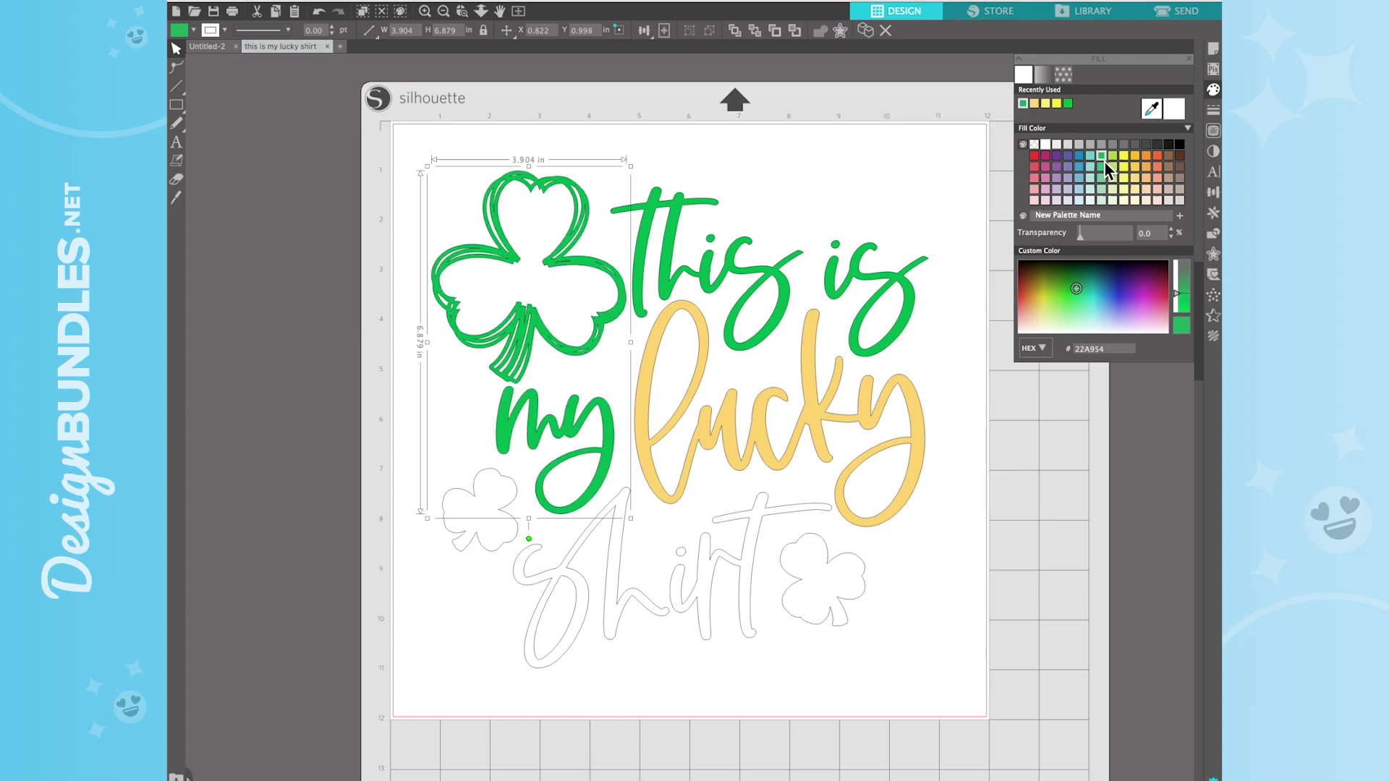
Group 'shirt' with its shamrock and fill the group green
{"action": "left_click_drag", "start_coordinate": [932, 630], "coordinate": [551, 550]}
{"action": "right_click", "coordinate": [797, 556]}
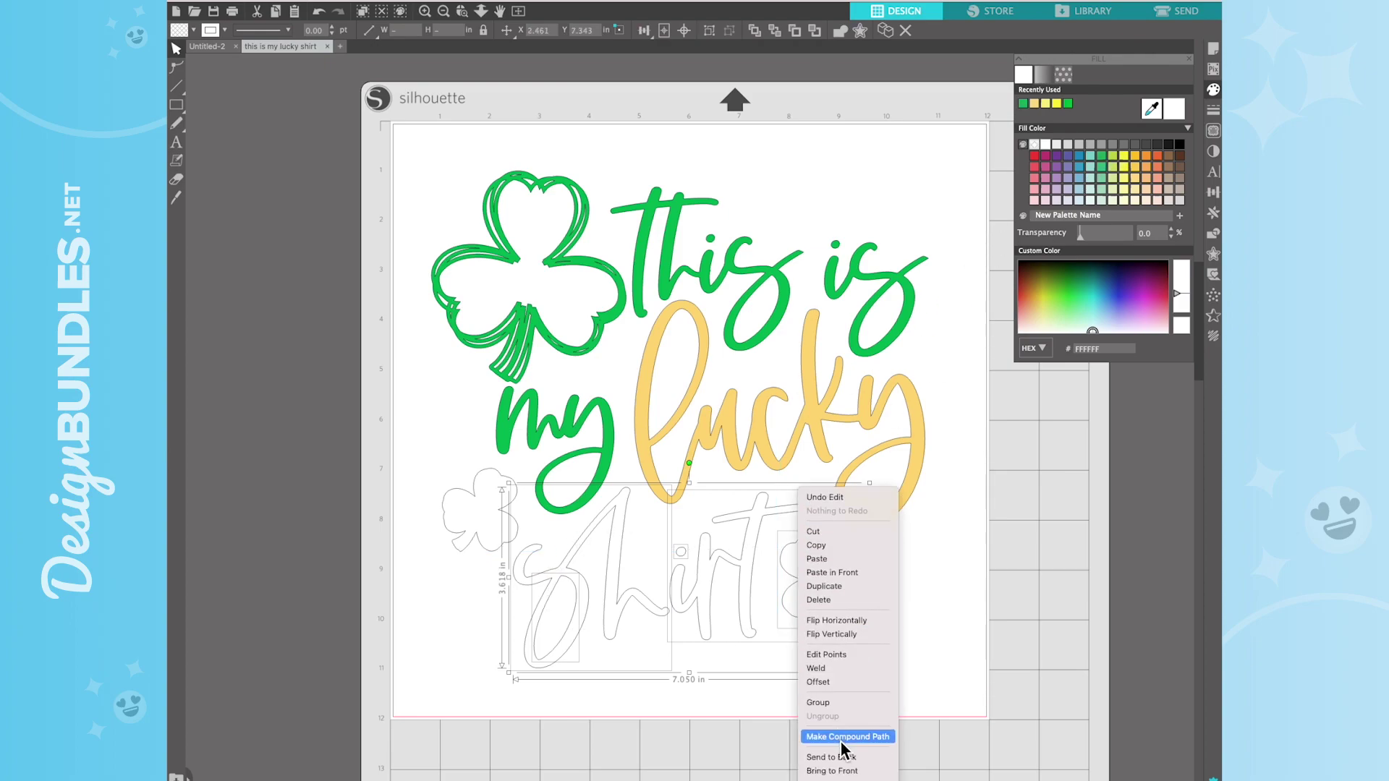
{"action": "left_click", "coordinate": [840, 738]}
{"action": "left_click", "coordinate": [1105, 162]}
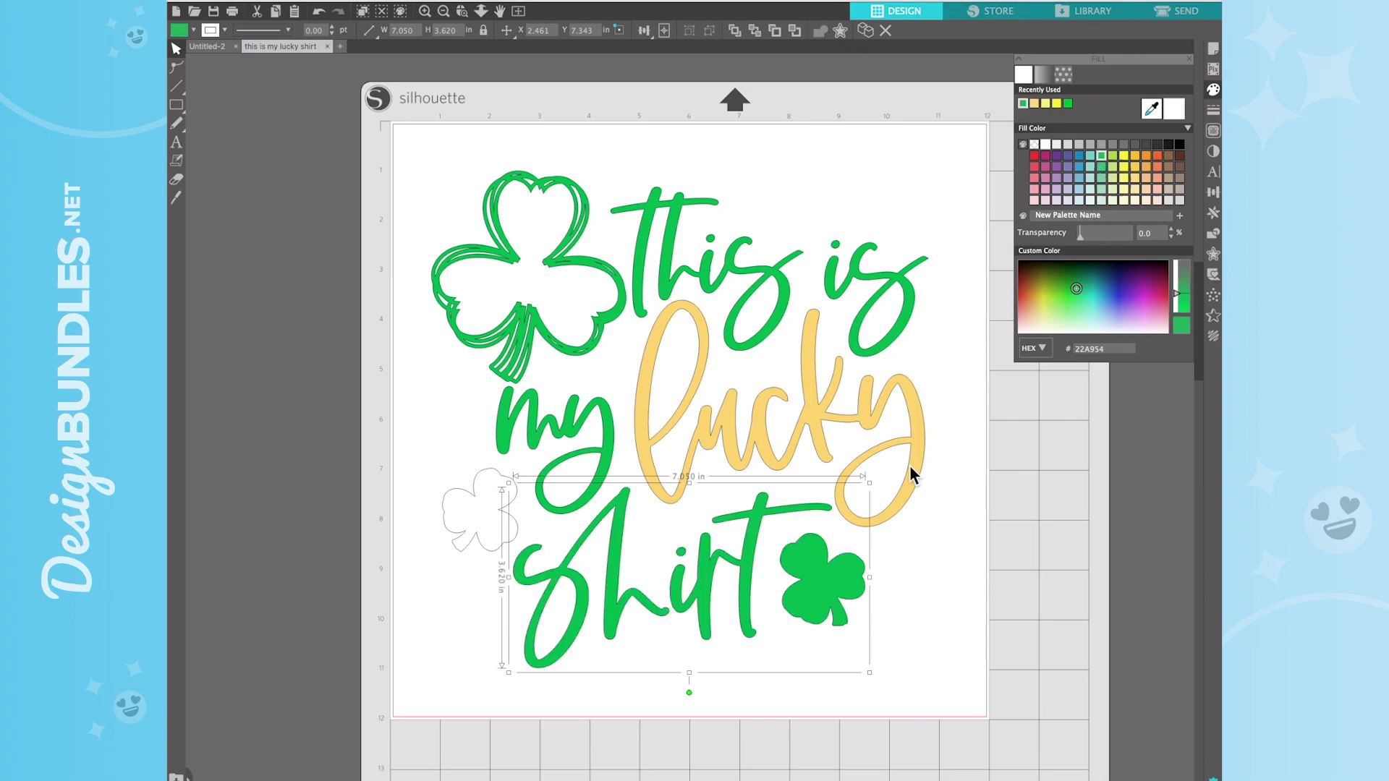
{"action": "left_click", "coordinate": [460, 523]}
Fill the small left shamrock lime #B0D23E and nudge the large shamrock and 'my' up-left
{"action": "left_click", "coordinate": [453, 518]}
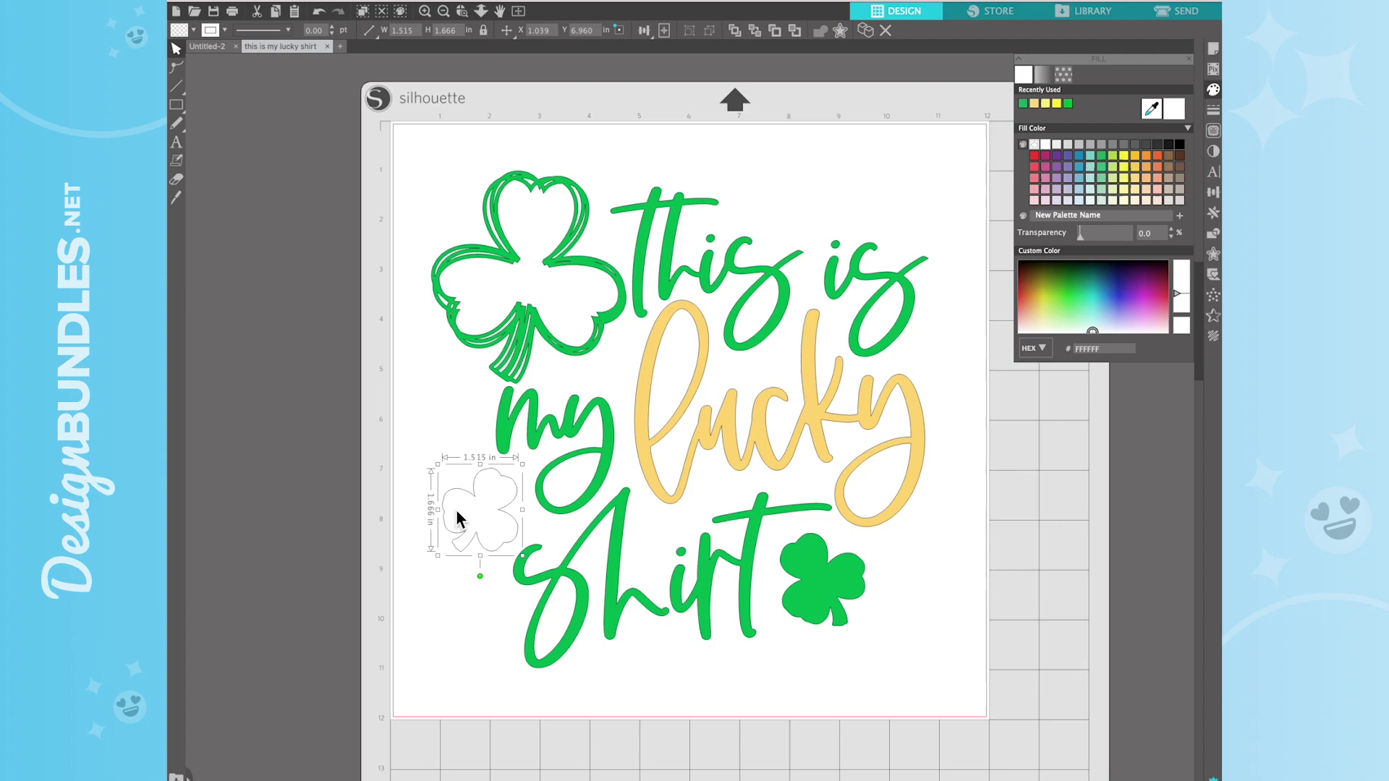
{"action": "left_click", "coordinate": [1118, 156]}
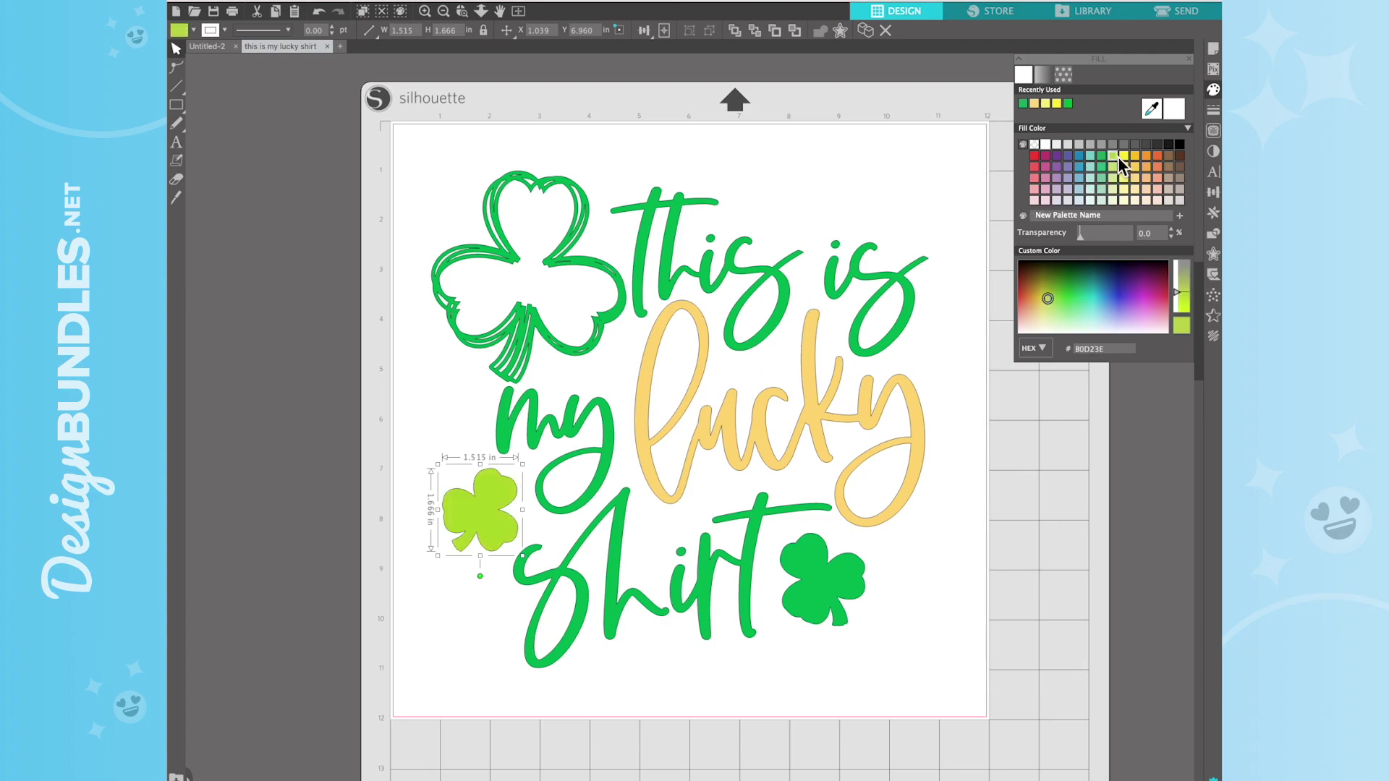
{"action": "left_click", "coordinate": [866, 192]}
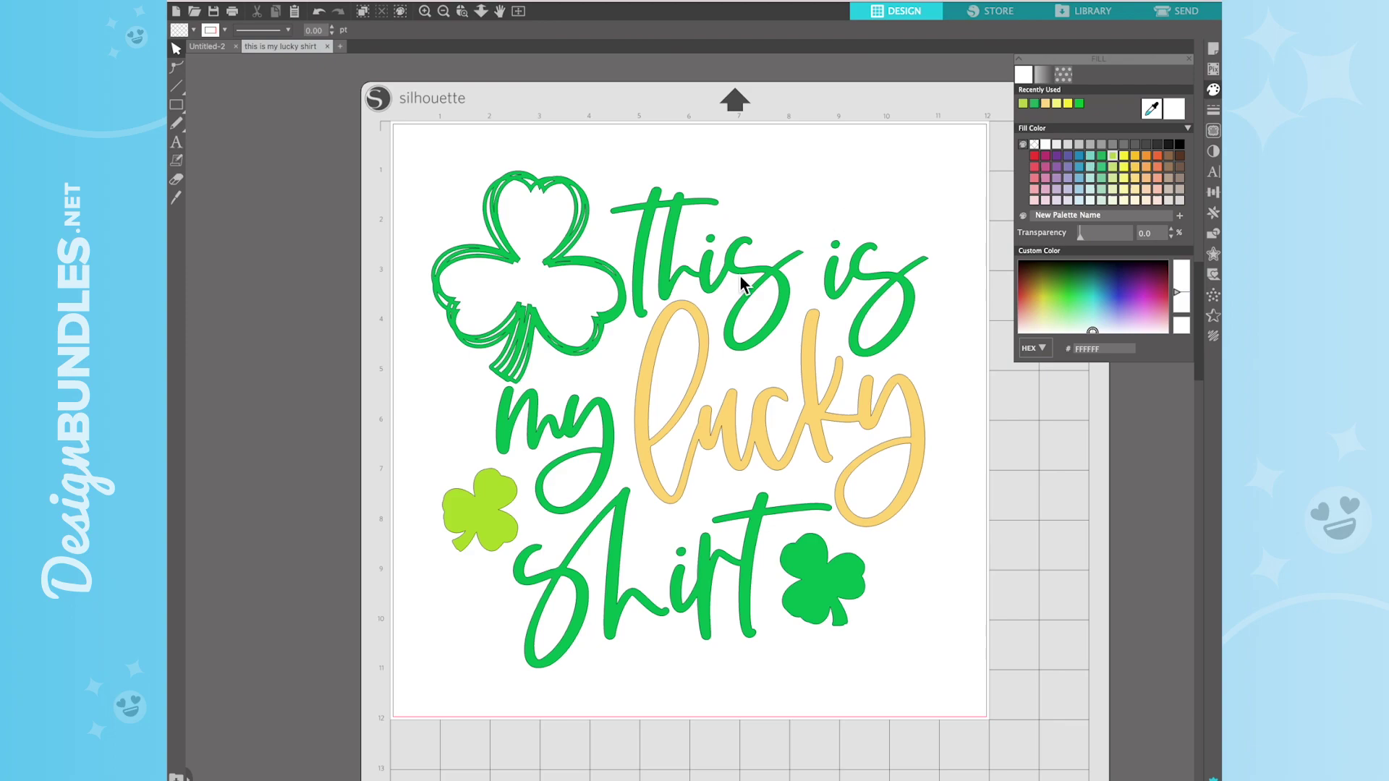
{"action": "left_click", "coordinate": [473, 534]}
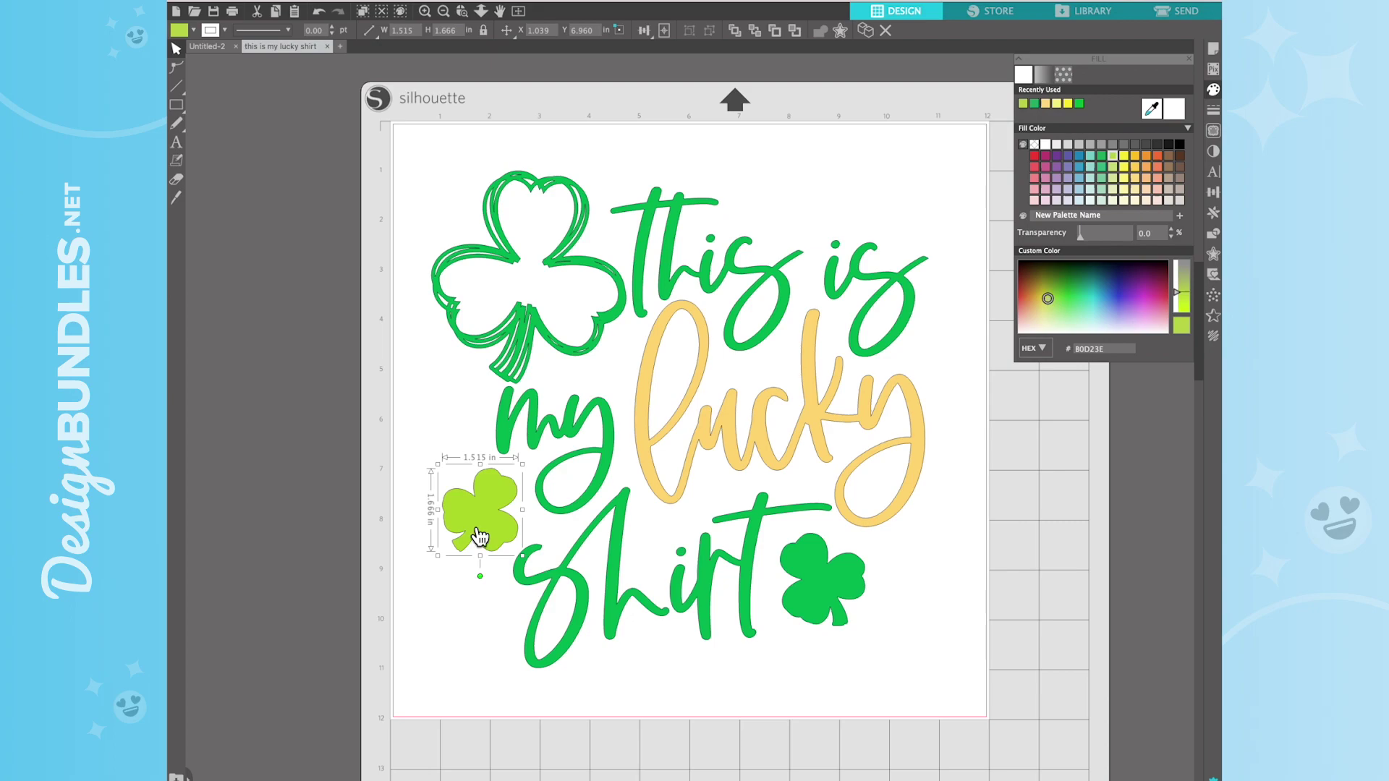
{"action": "left_click", "coordinate": [812, 589]}
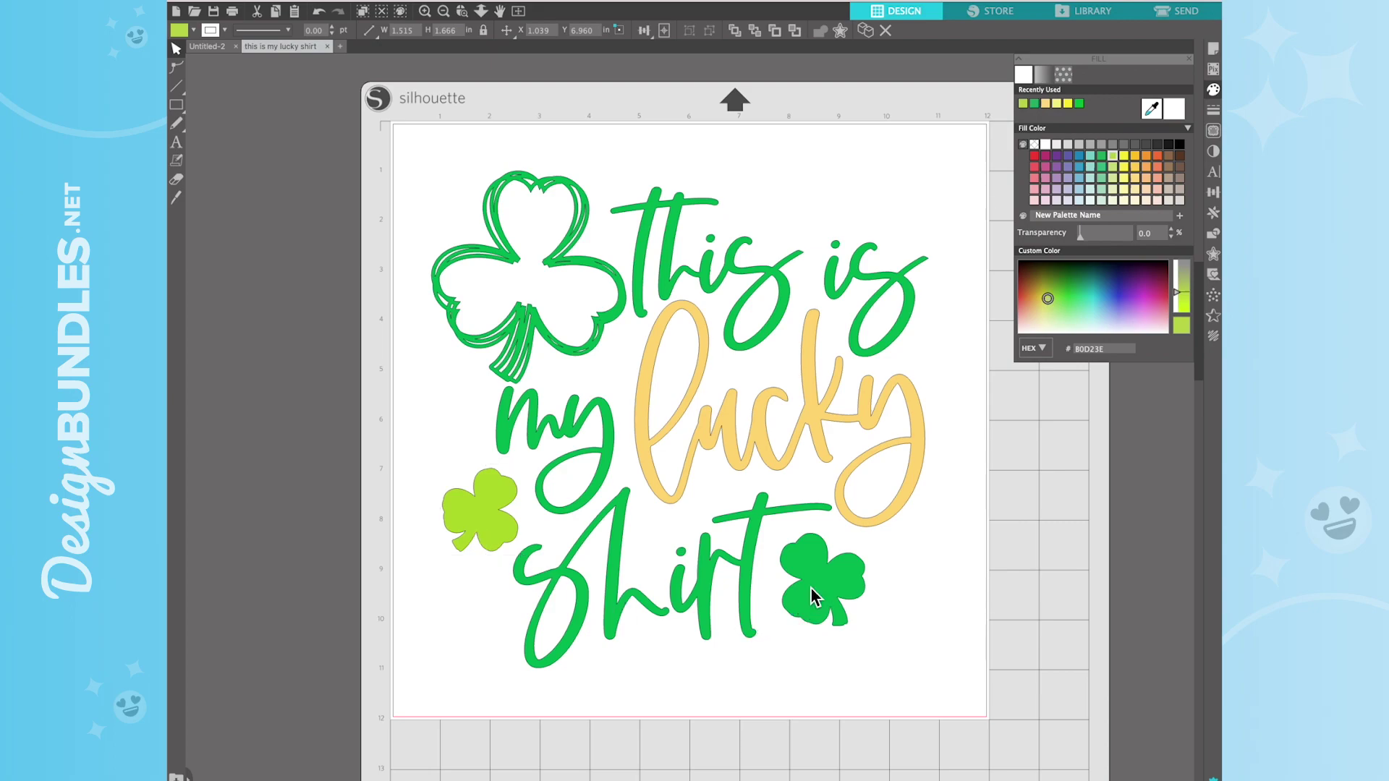
{"action": "left_click", "coordinate": [562, 336]}
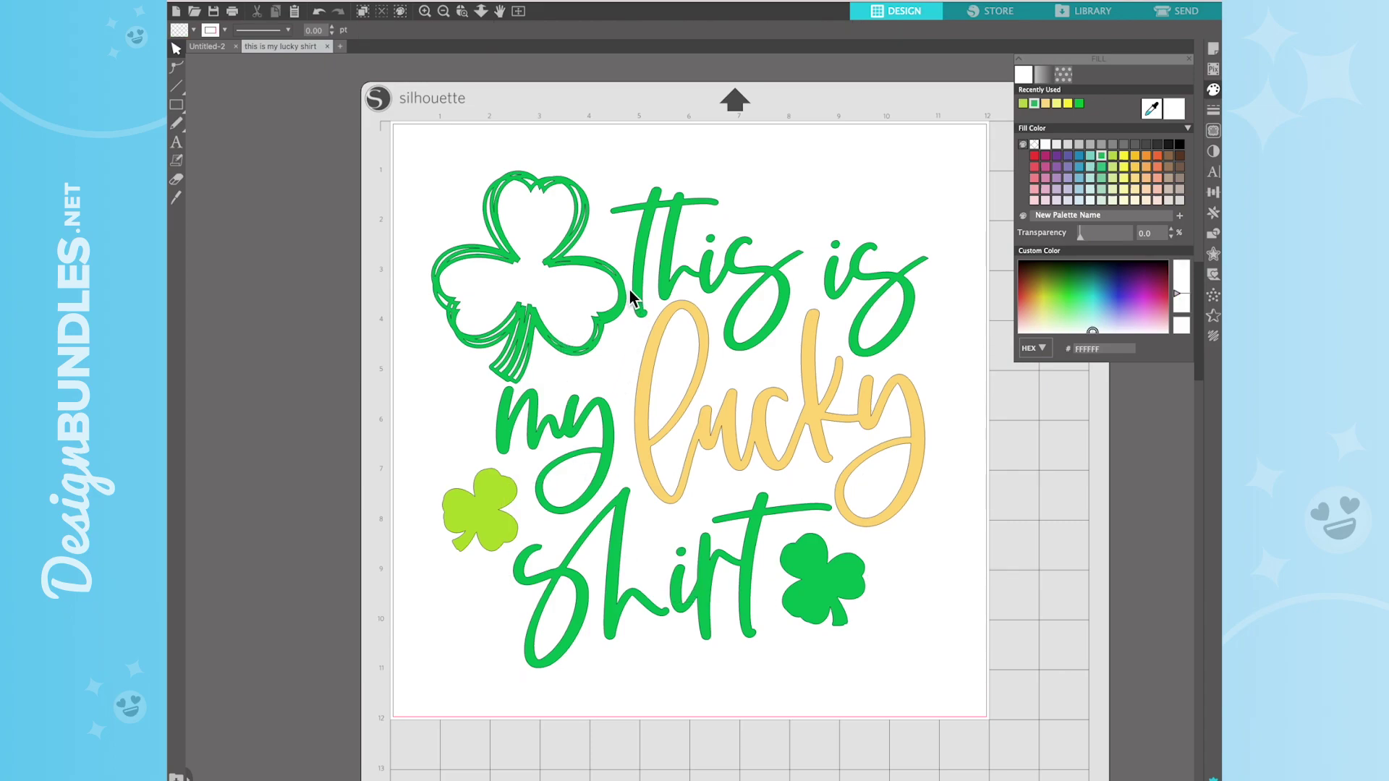
{"action": "left_click_drag", "start_coordinate": [628, 288], "coordinate": [623, 281]}
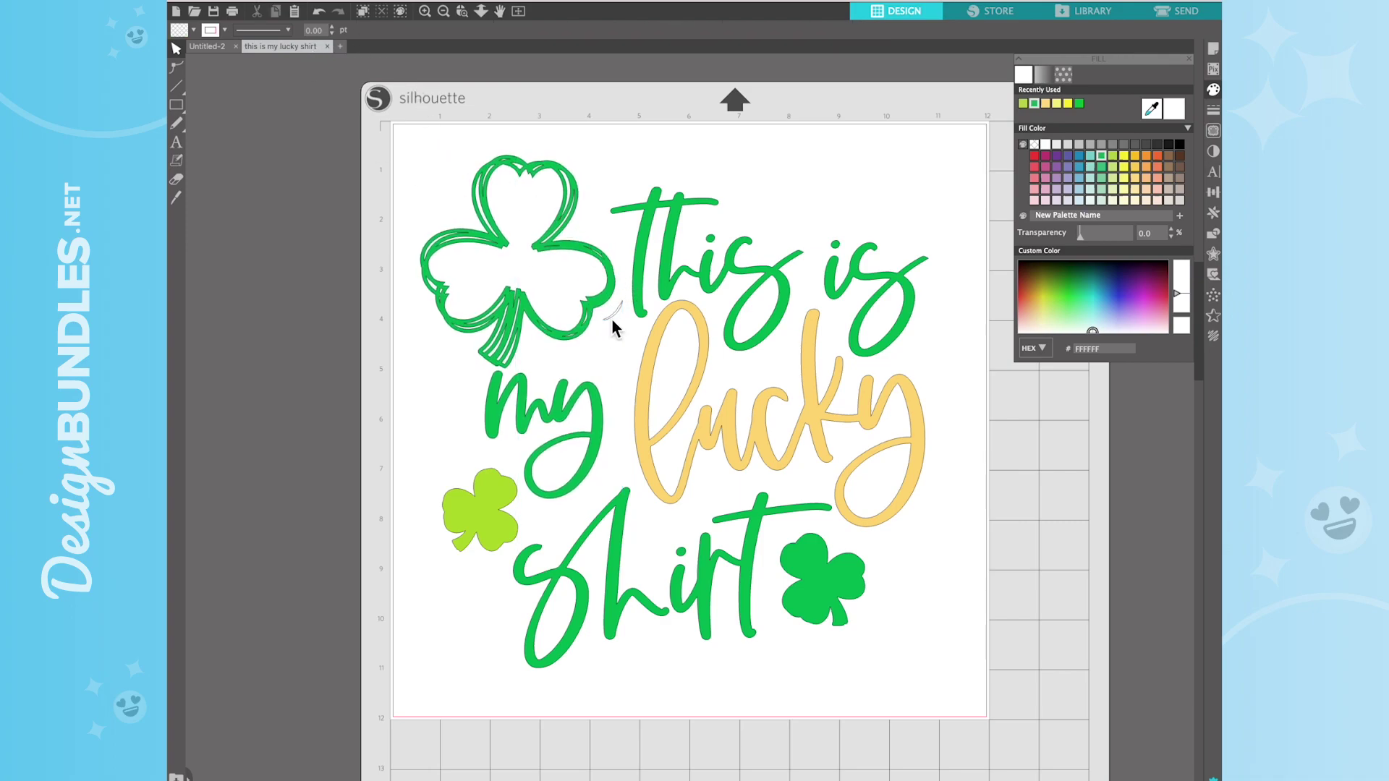
Undo the nudge and merge the large shamrock, 'this is' and 'my' into one compound path
{"action": "left_click", "coordinate": [322, 14]}
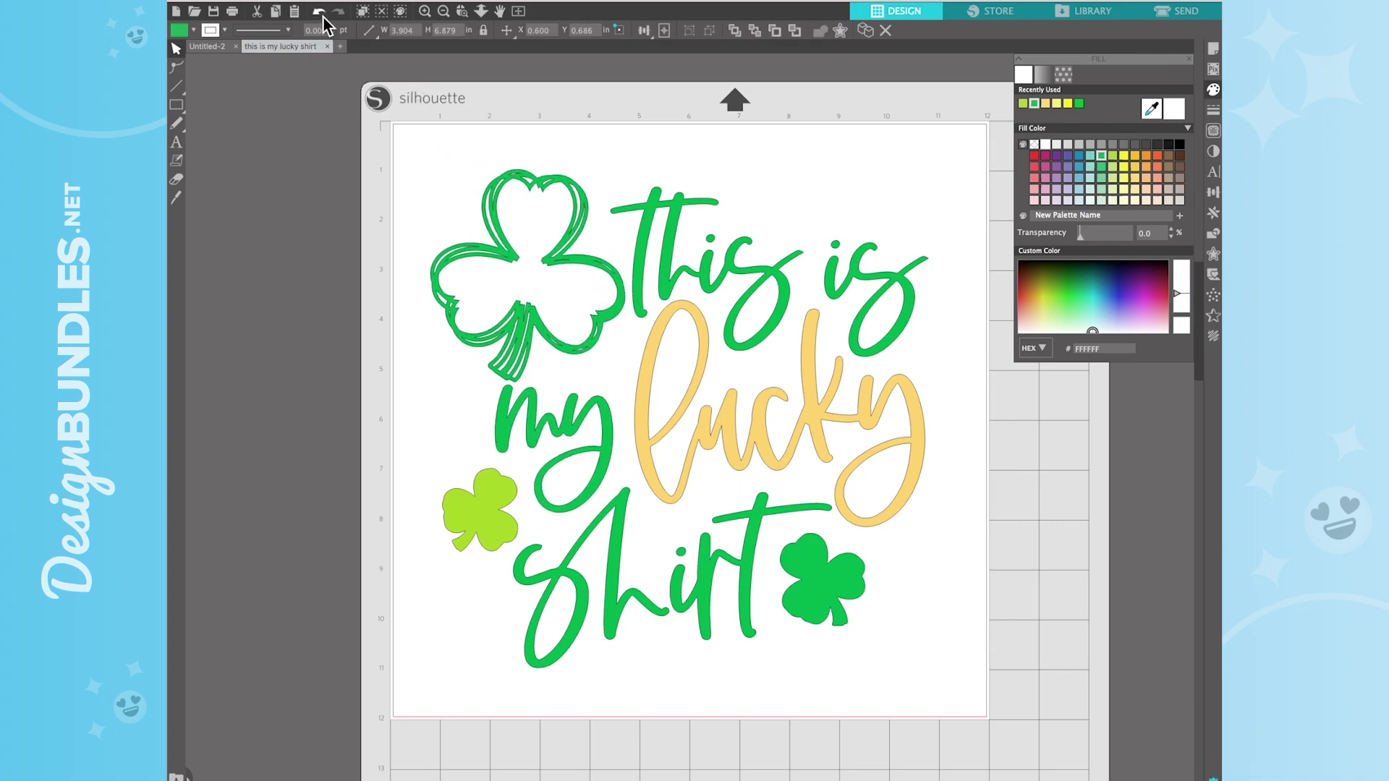
{"action": "left_click_drag", "start_coordinate": [447, 171], "coordinate": [618, 359]}
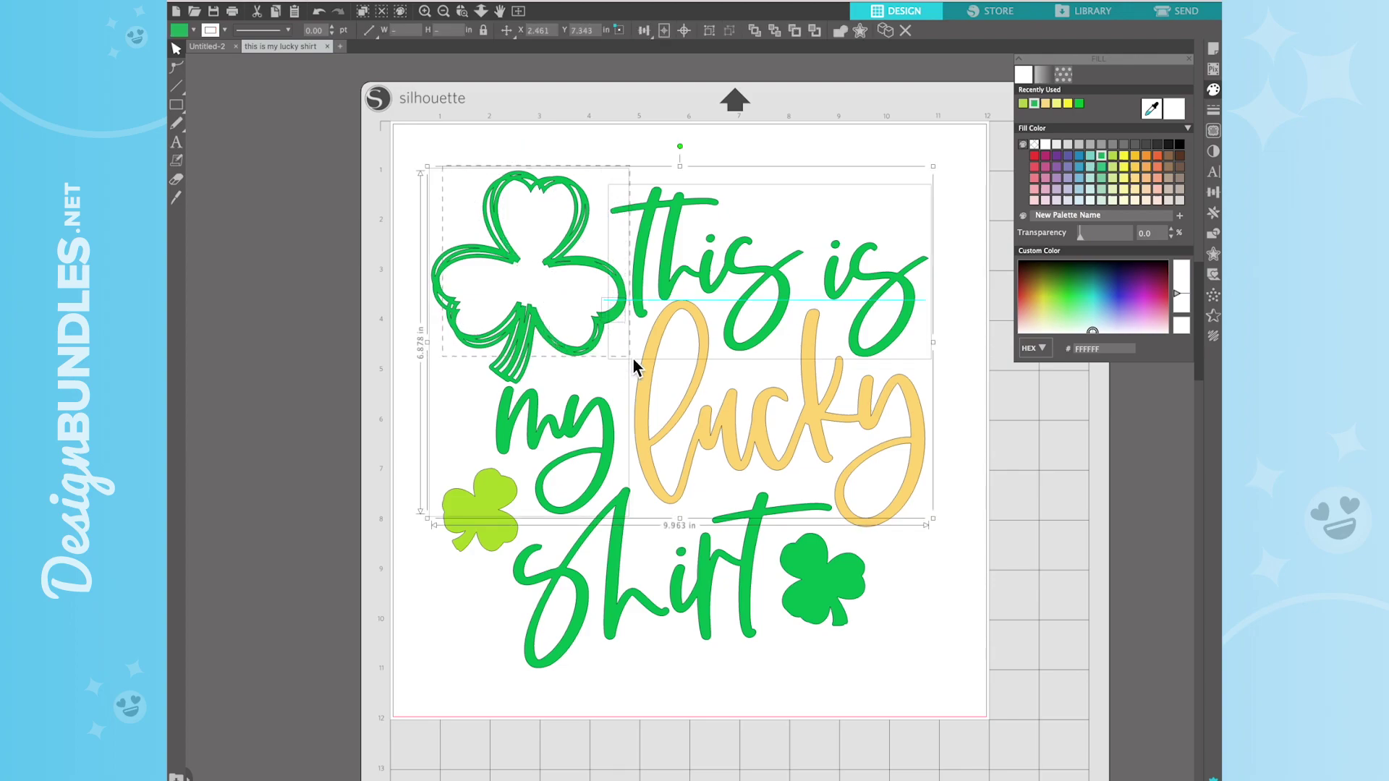
{"action": "right_click", "coordinate": [591, 304]}
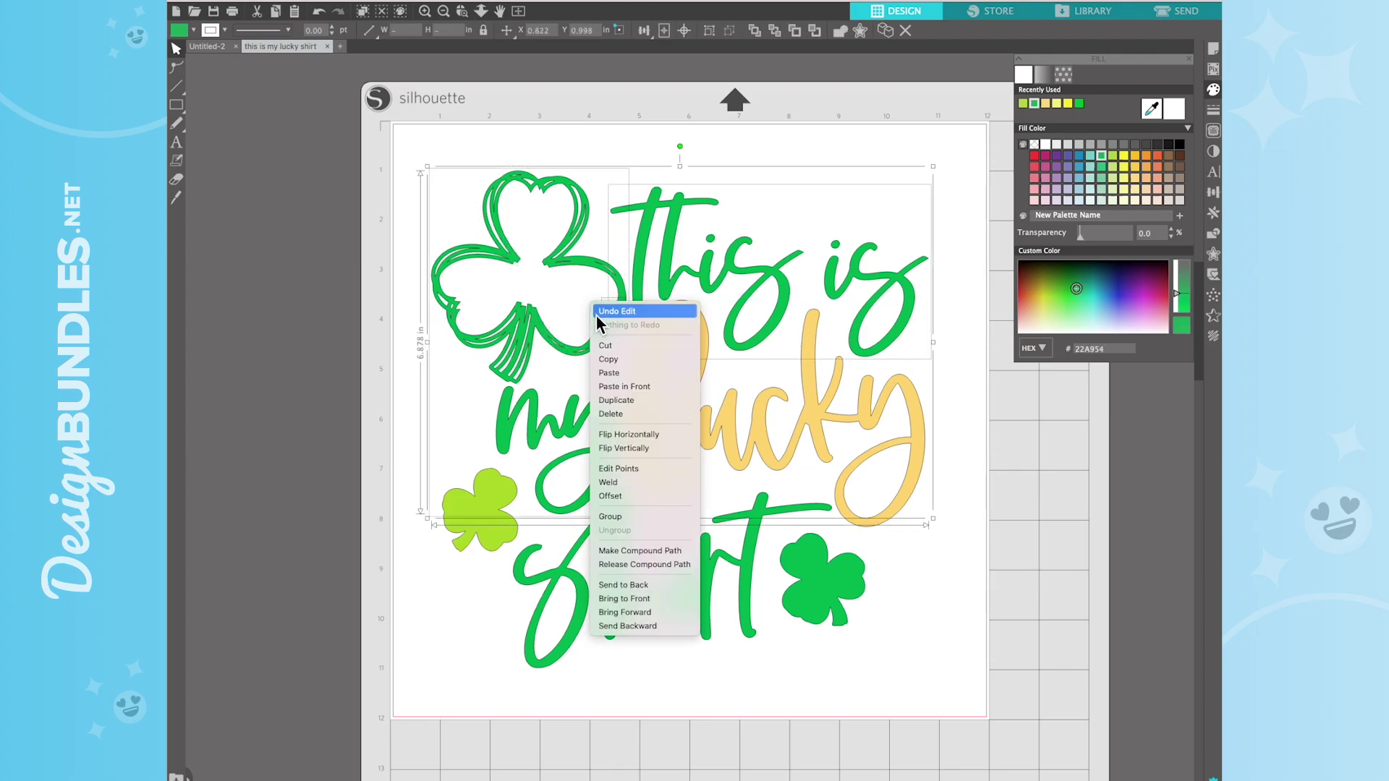
{"action": "left_click", "coordinate": [664, 553]}
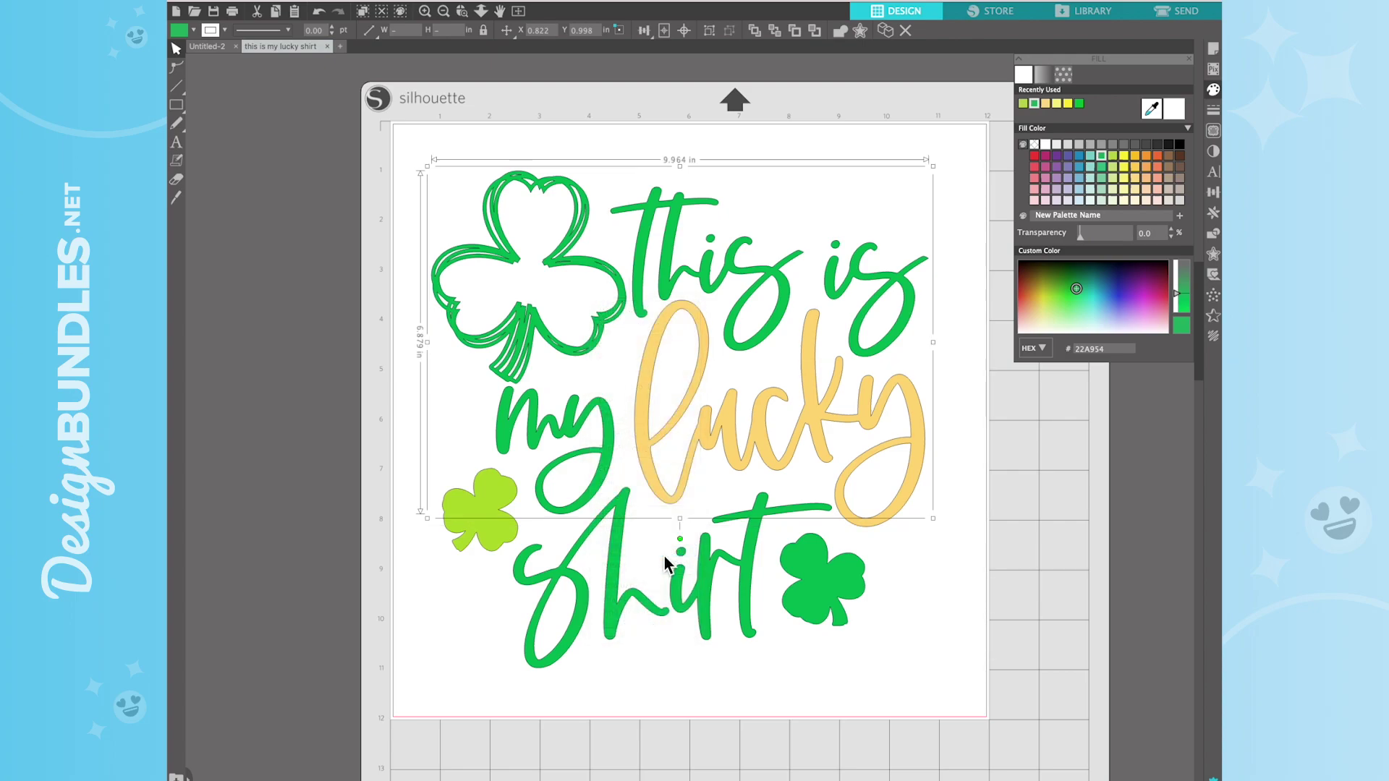
{"action": "left_click_drag", "start_coordinate": [556, 282], "coordinate": [558, 253]}
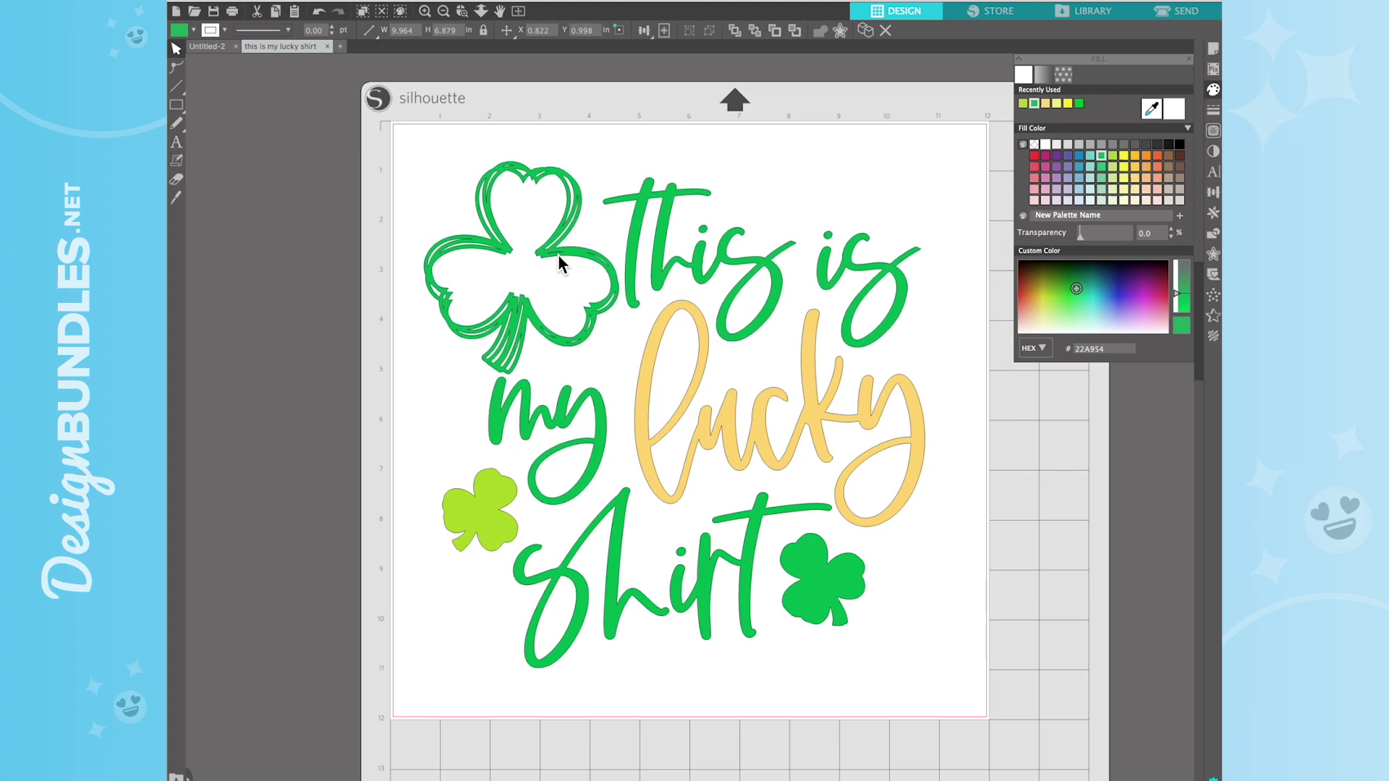
{"action": "left_click", "coordinate": [528, 228]}
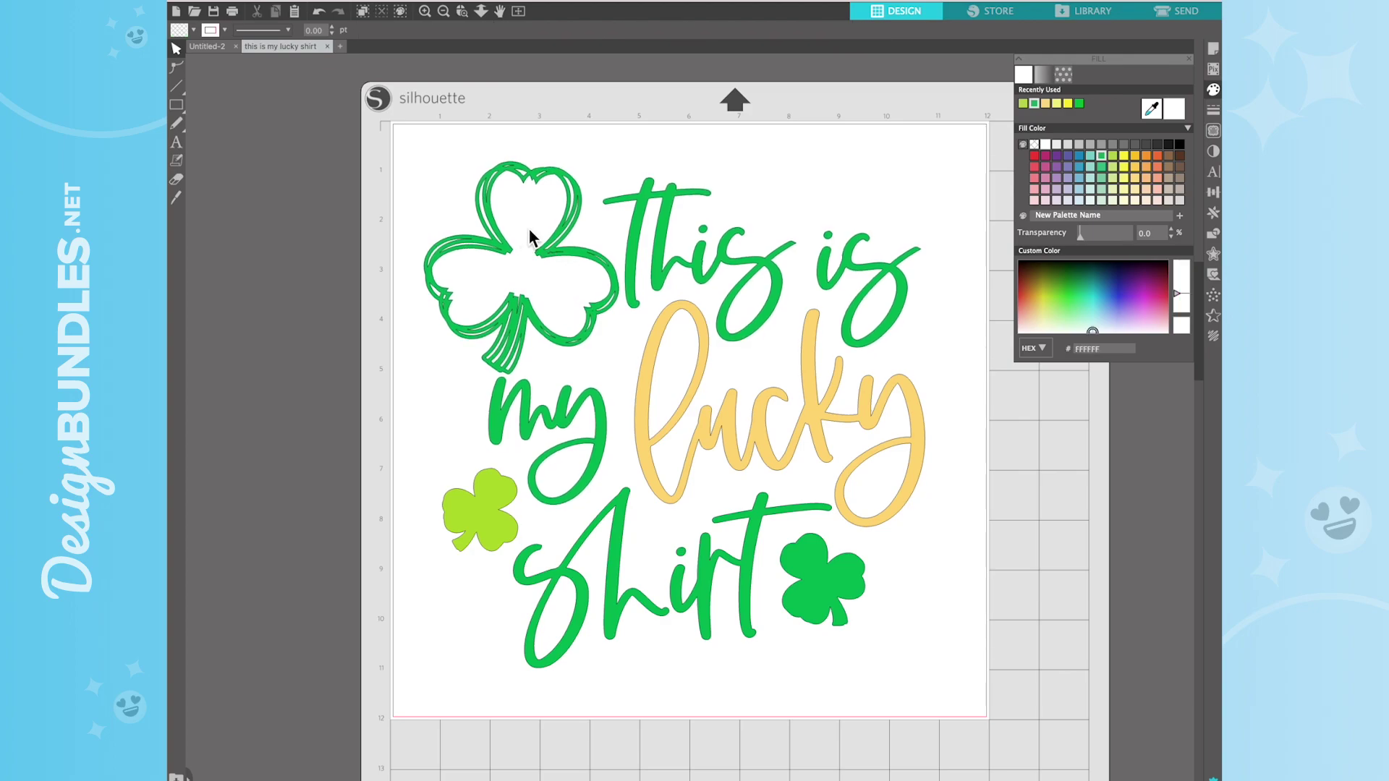
{"action": "left_click", "coordinate": [319, 11]}
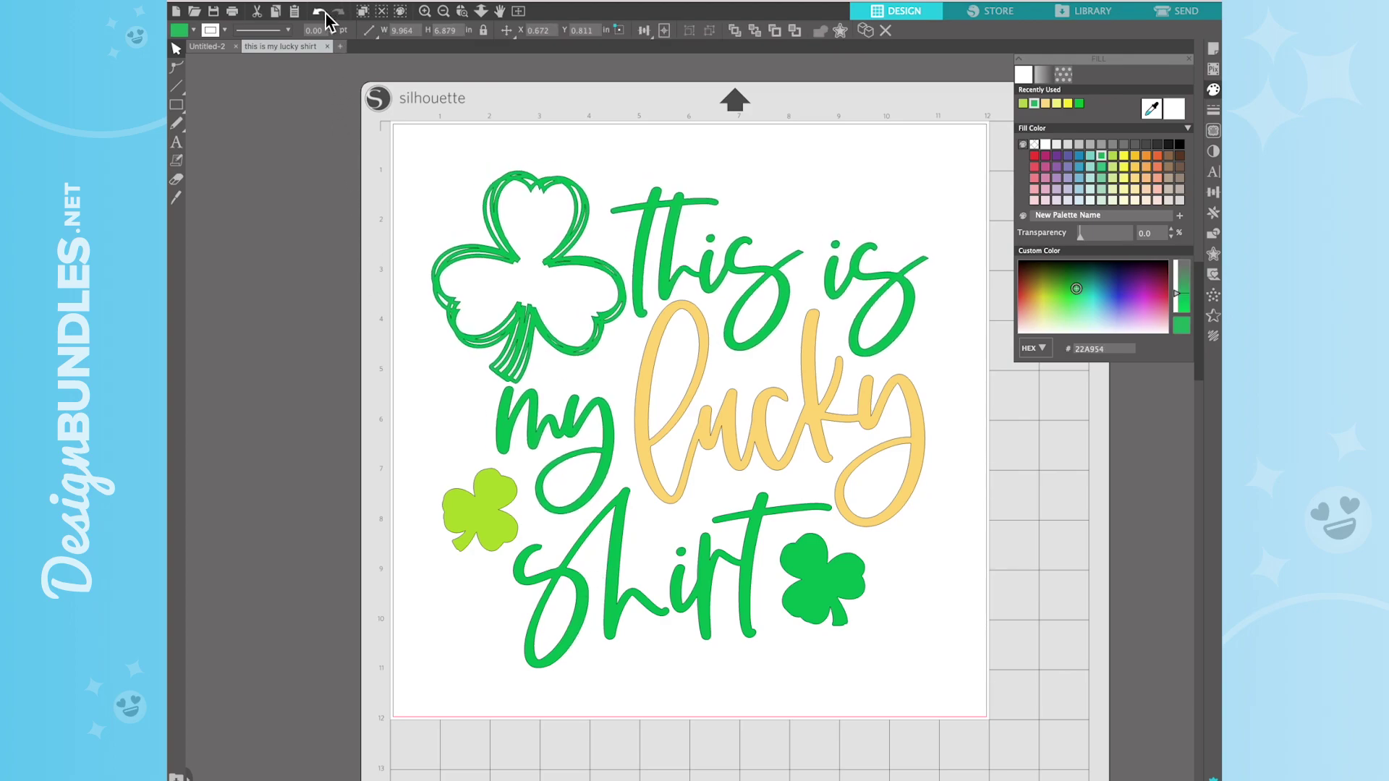
{"action": "left_click", "coordinate": [576, 228]}
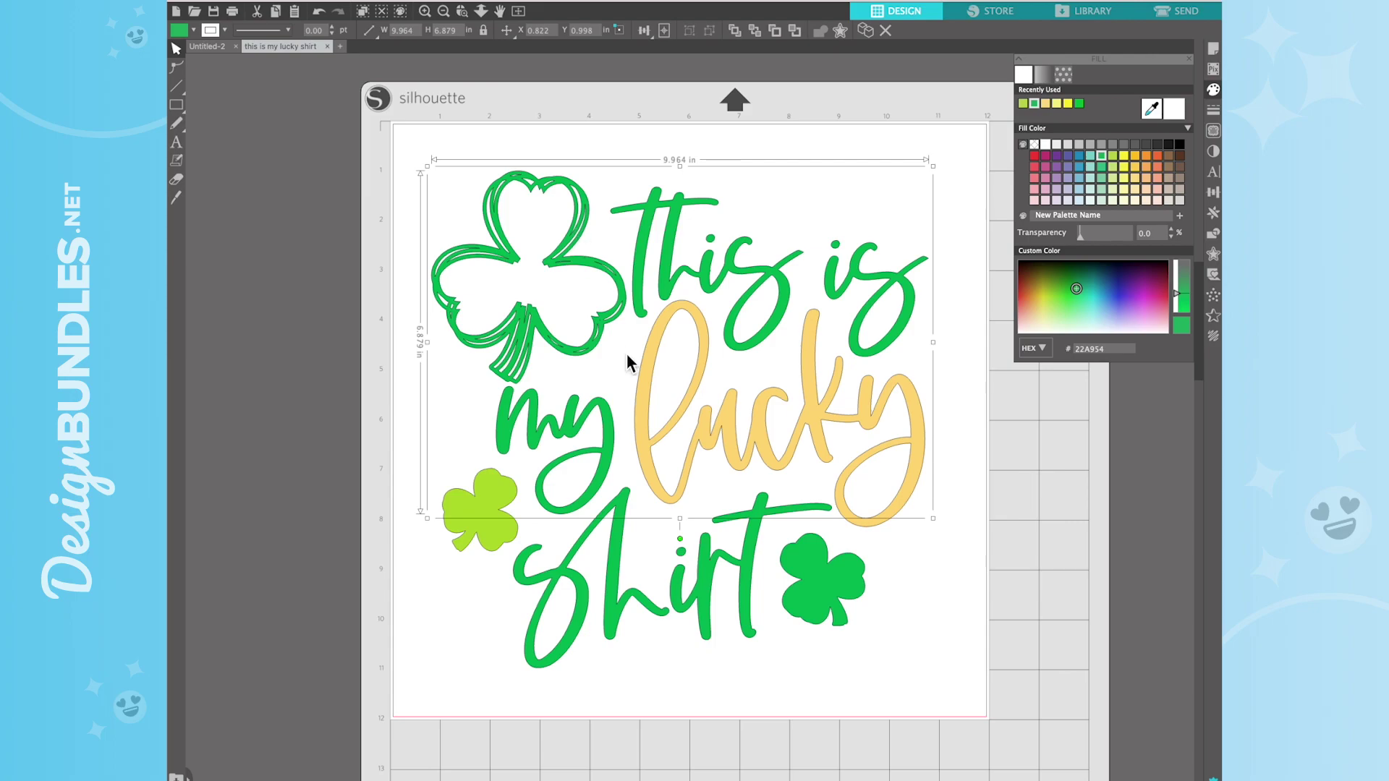
Group that compound path together with the 'shirt' group
{"action": "left_click", "coordinate": [622, 571], "text": "shift"}
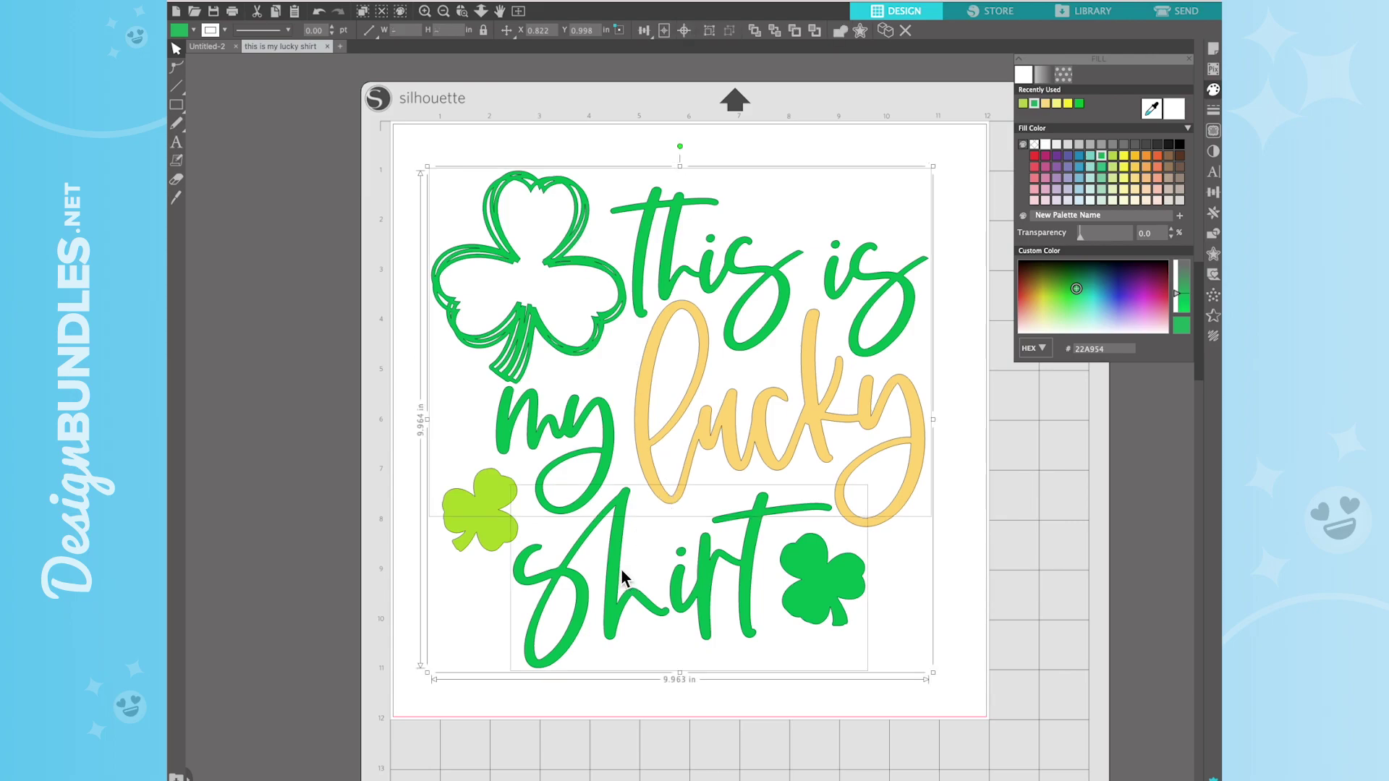
{"action": "right_click", "coordinate": [621, 569]}
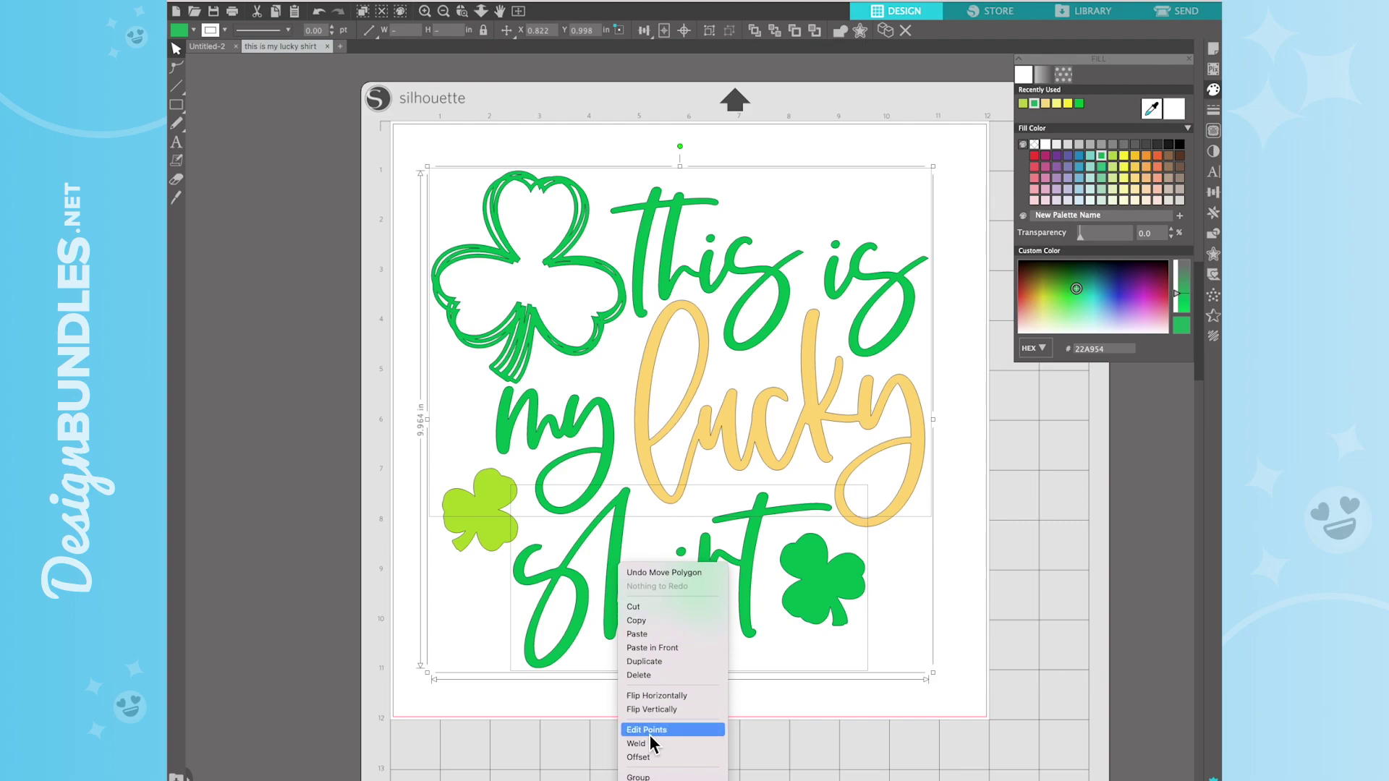
{"action": "left_click", "coordinate": [675, 777]}
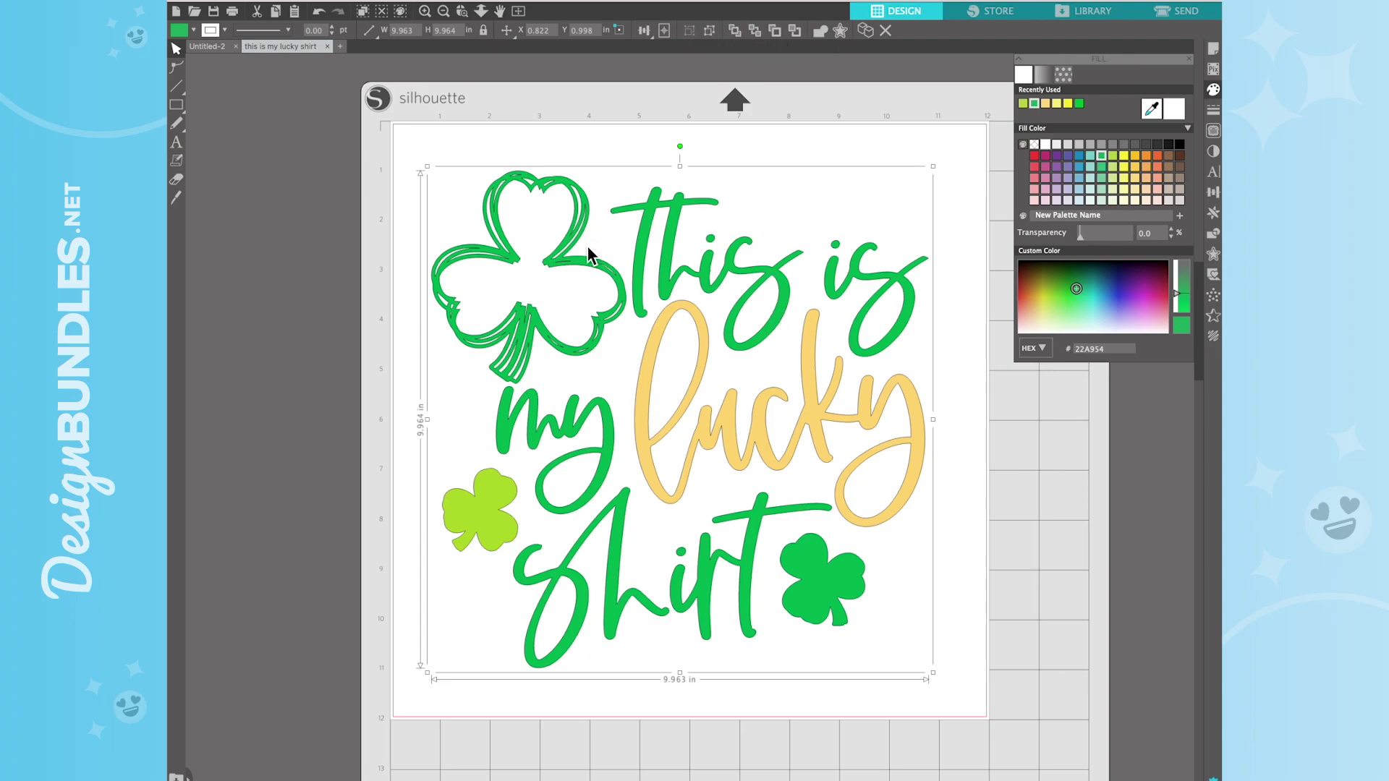
Shift the green group left and rotate 'lucky' sideways into the lower right
{"action": "left_click_drag", "start_coordinate": [601, 253], "coordinate": [624, 236]}
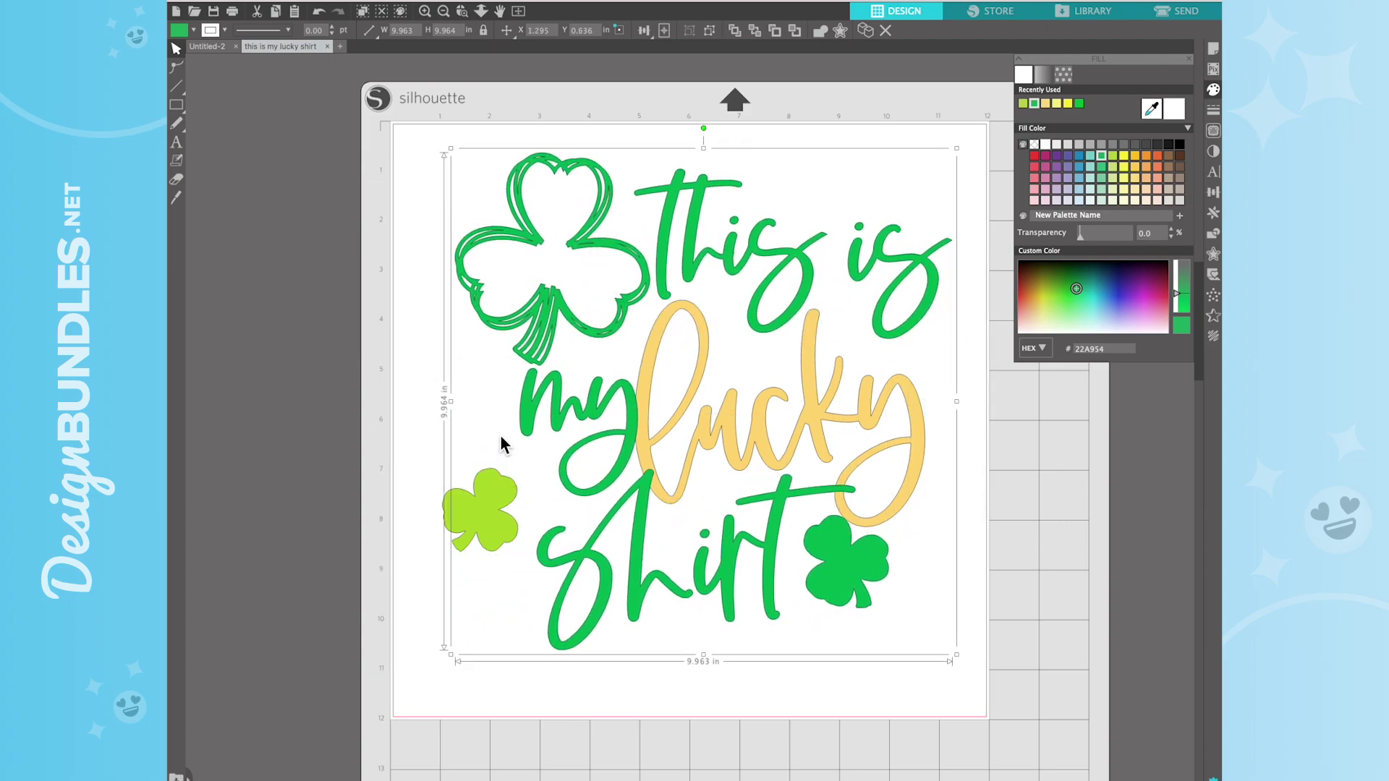
{"action": "left_click_drag", "start_coordinate": [576, 308], "coordinate": [513, 283]}
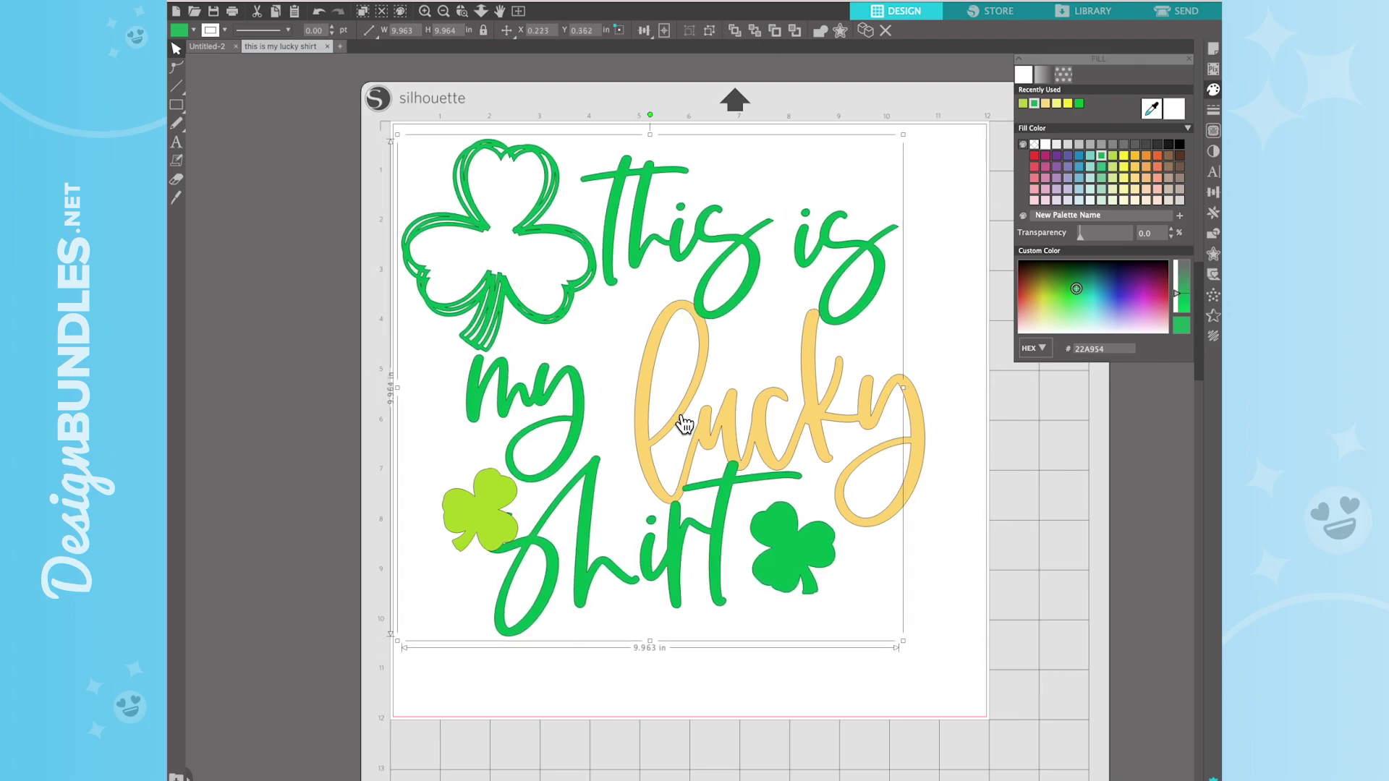
{"action": "left_click_drag", "start_coordinate": [688, 428], "coordinate": [723, 423]}
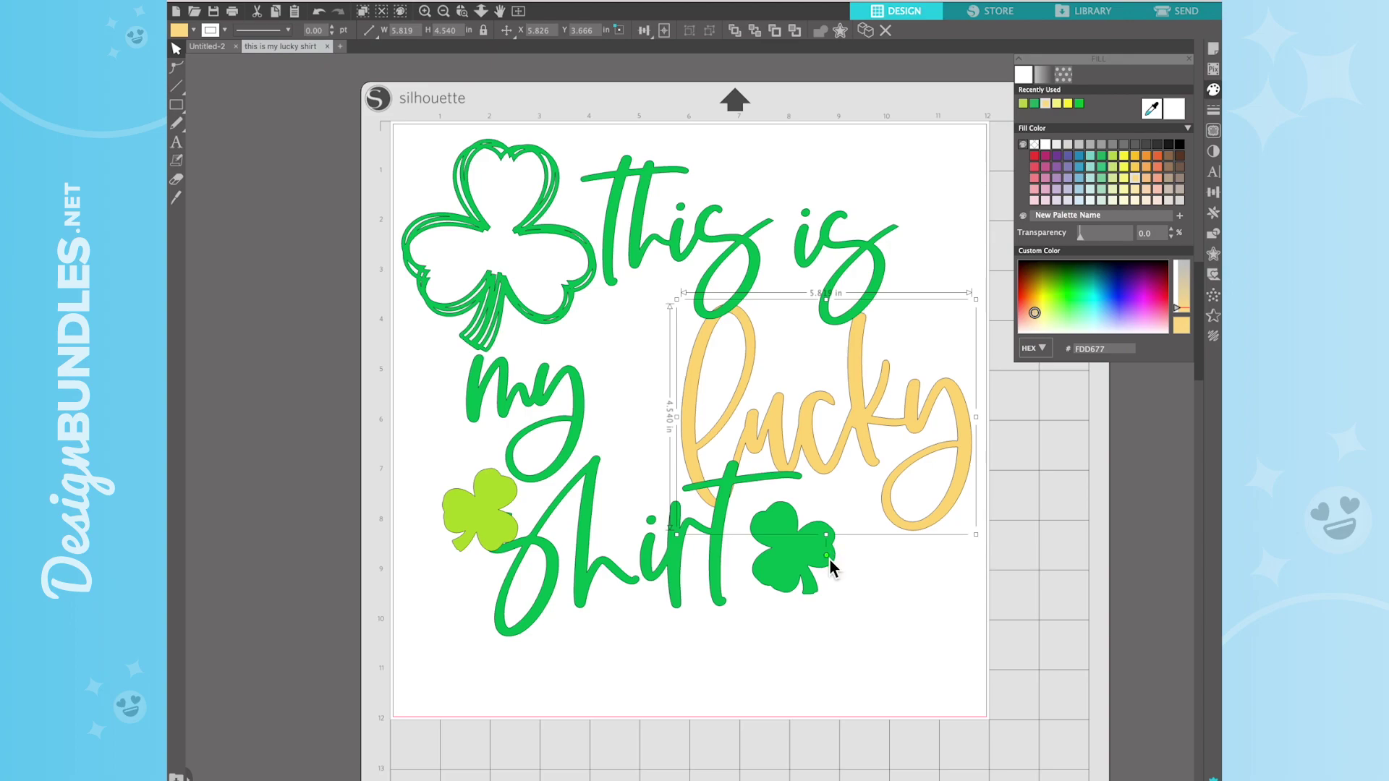
{"action": "left_click_drag", "start_coordinate": [828, 557], "coordinate": [638, 417]}
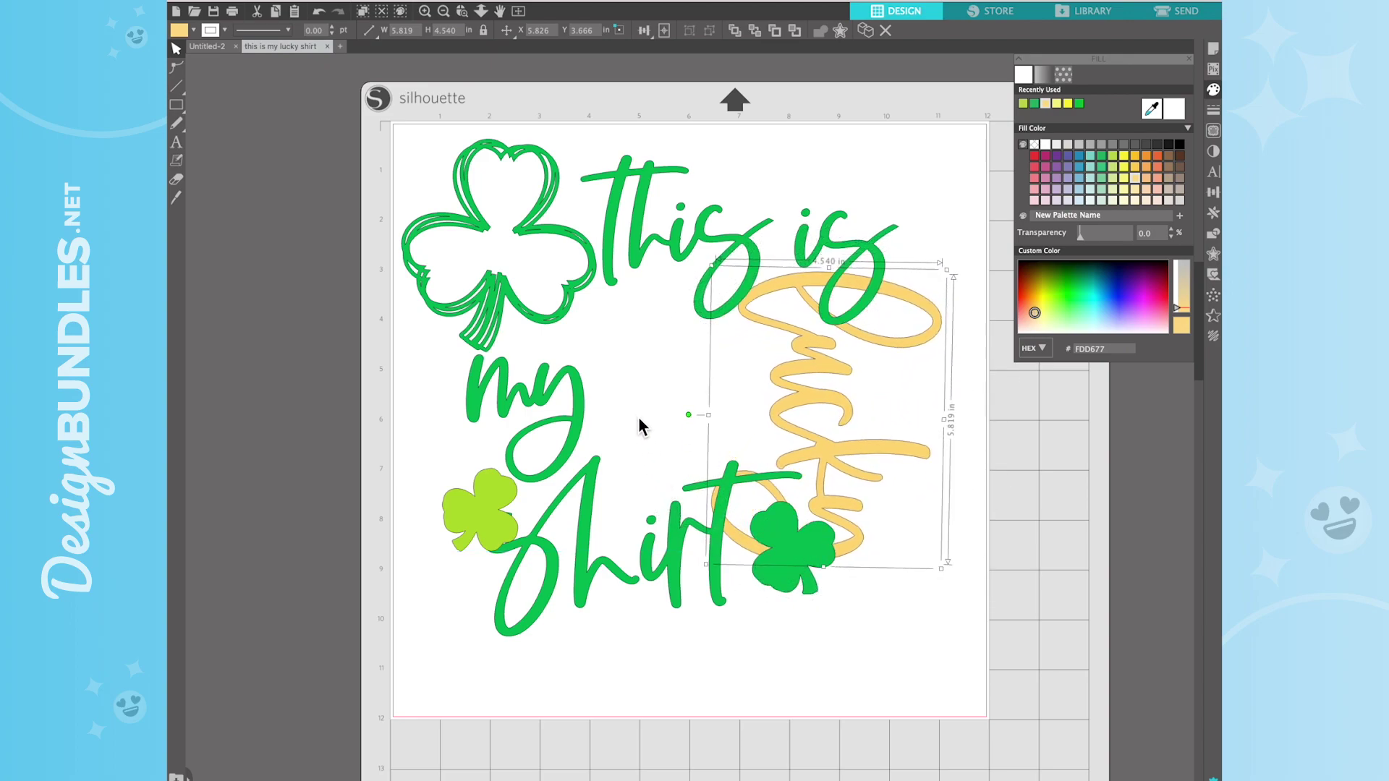
{"action": "left_click_drag", "start_coordinate": [814, 381], "coordinate": [866, 529]}
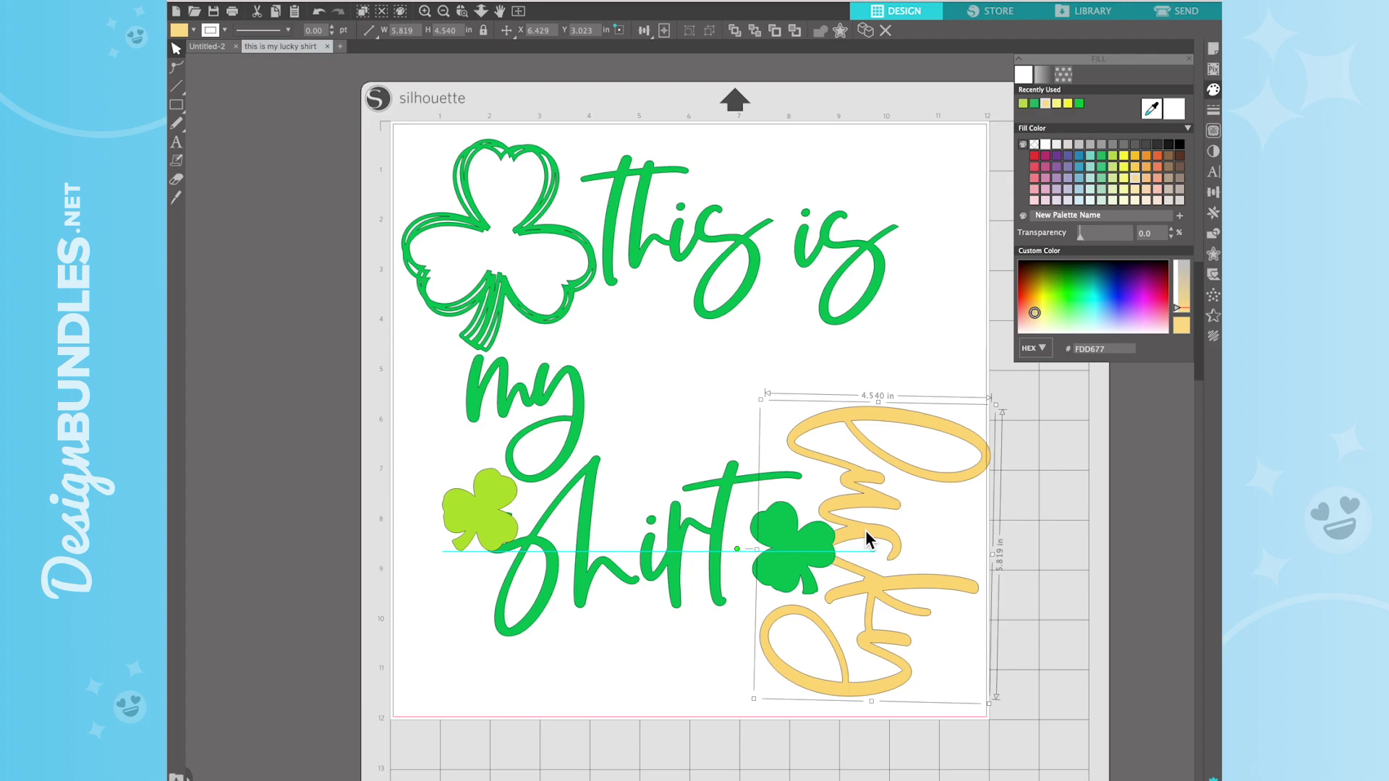
Tilt the green group slightly clockwise and move the lime shamrock below 'shirt'
{"action": "left_click", "coordinate": [663, 554]}
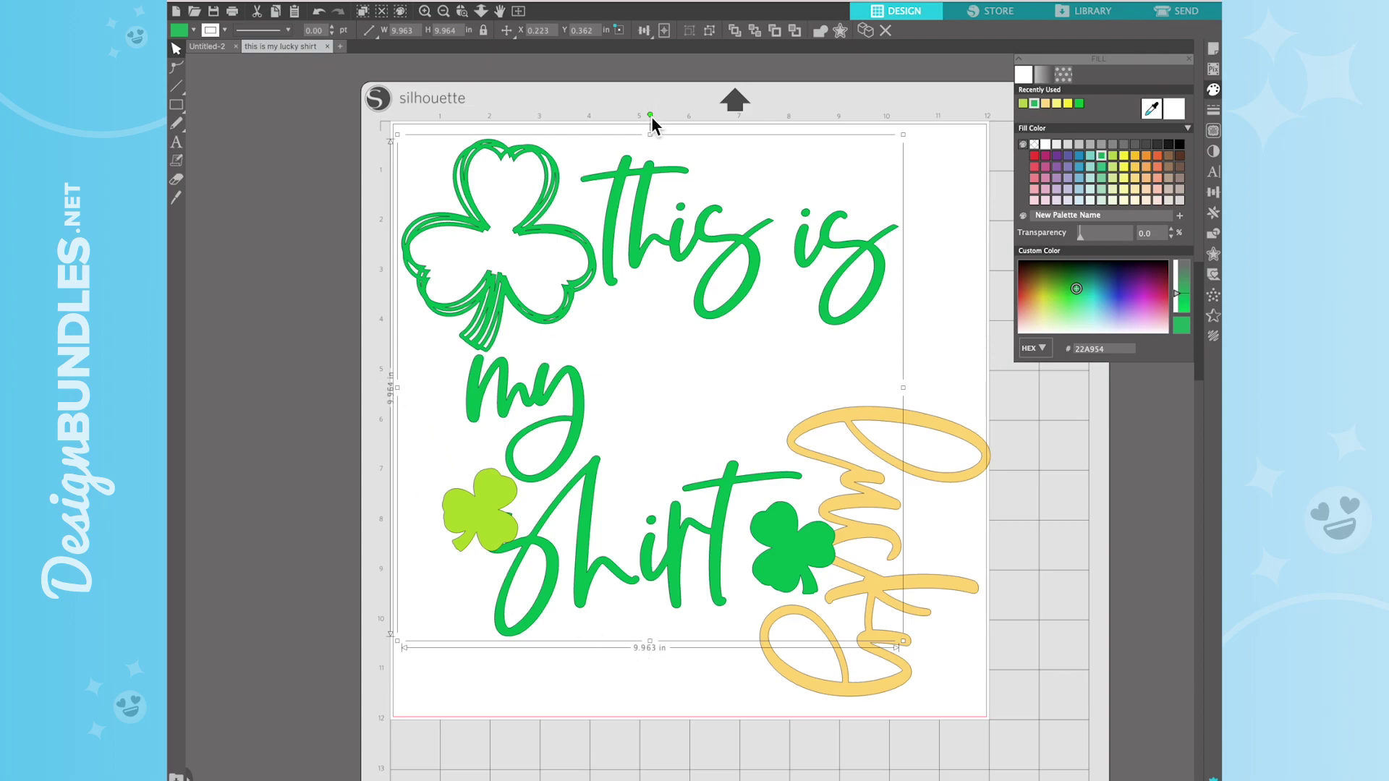
{"action": "left_click_drag", "start_coordinate": [653, 114], "coordinate": [693, 121]}
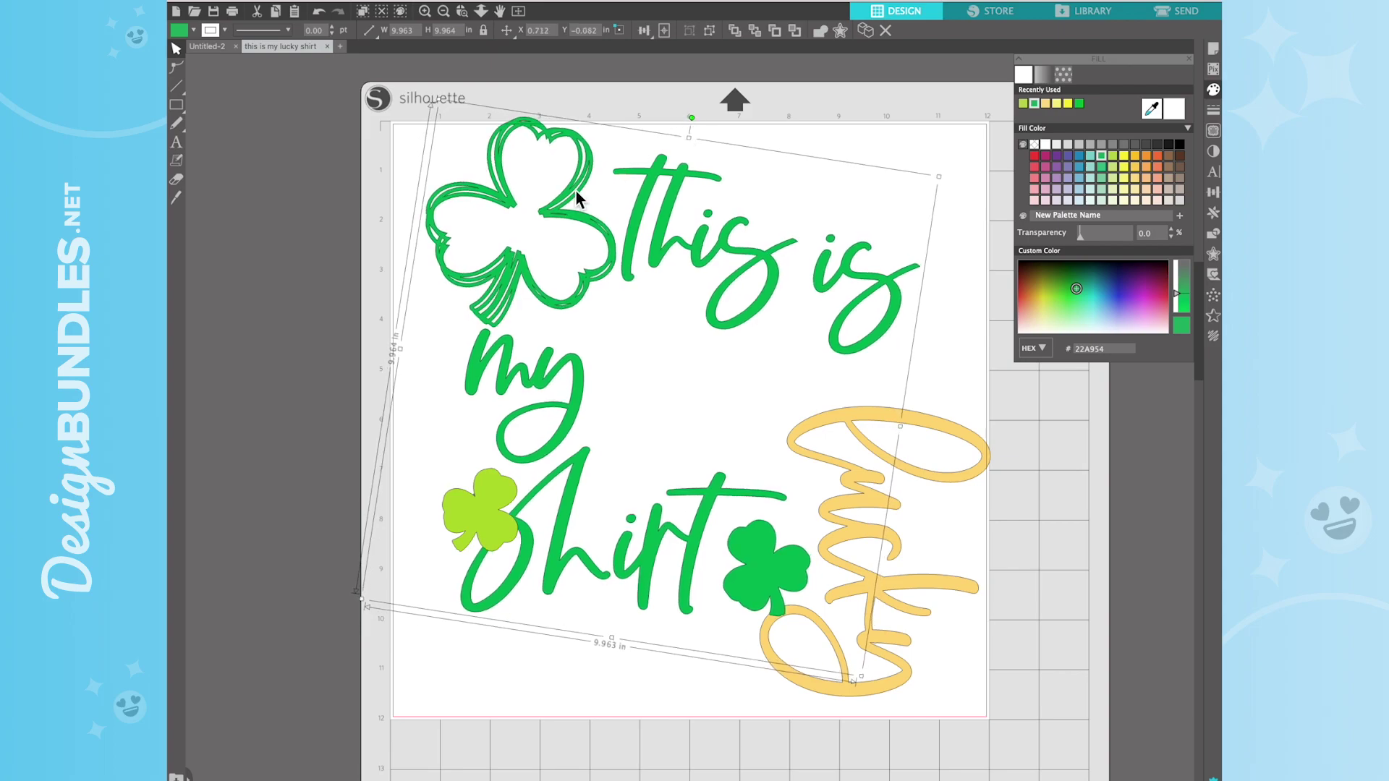
{"action": "mouse_move", "coordinate": [575, 189]}
{"action": "left_mouse_down"}
{"action": "mouse_move", "coordinate": [565, 221]}
{"action": "mouse_move", "coordinate": [552, 196]}
{"action": "left_mouse_up"}
{"action": "left_click", "coordinate": [500, 524]}
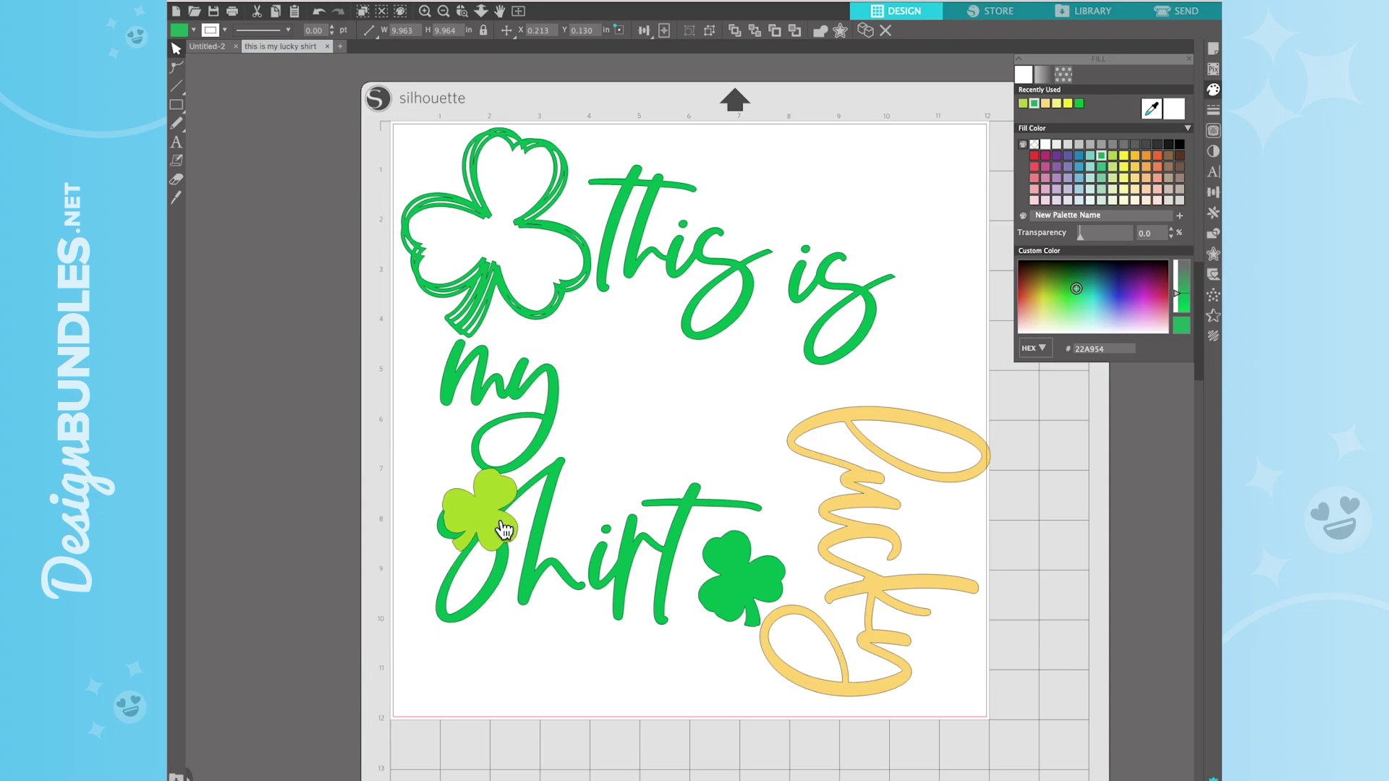
{"action": "left_click_drag", "start_coordinate": [499, 525], "coordinate": [536, 678]}
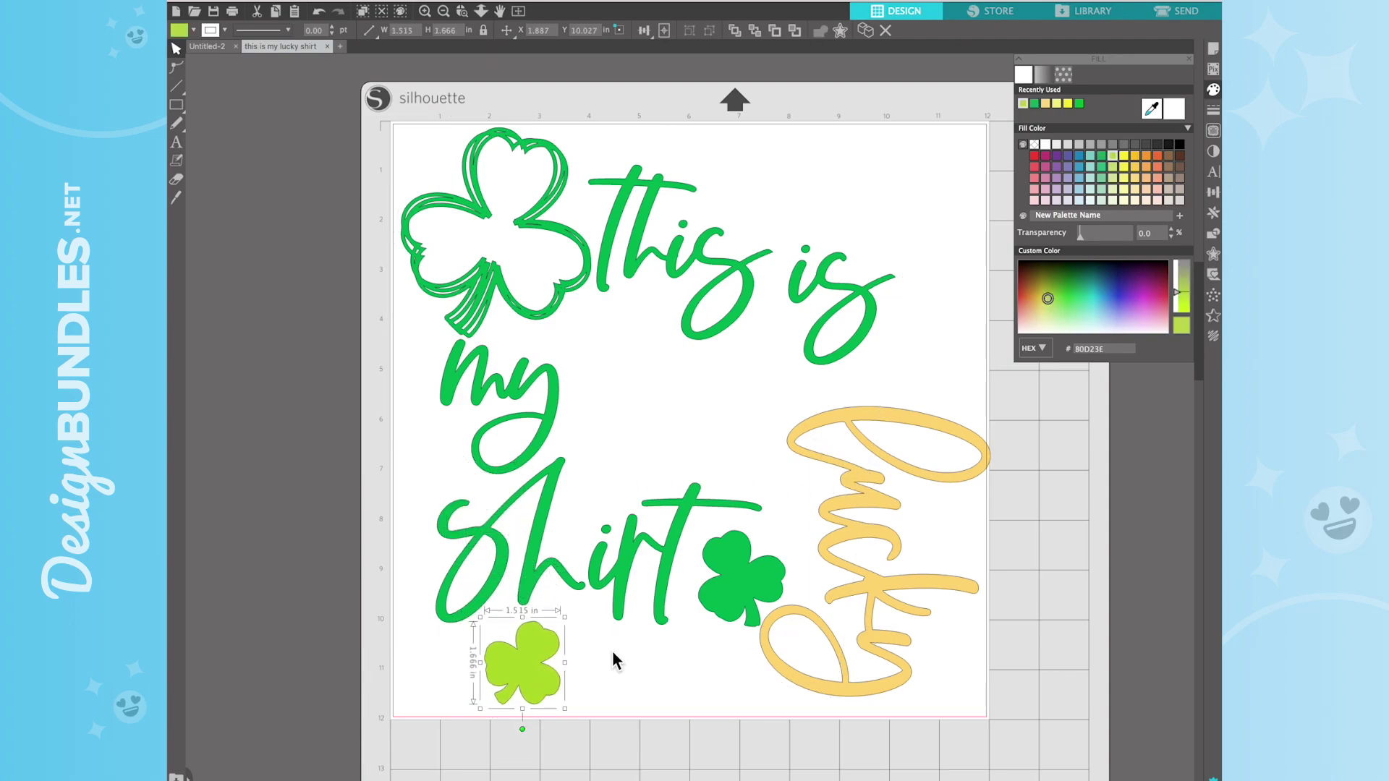
In the Send view, drag the gold 'lucky' off the mat to the right
{"action": "left_click", "coordinate": [1193, 16]}
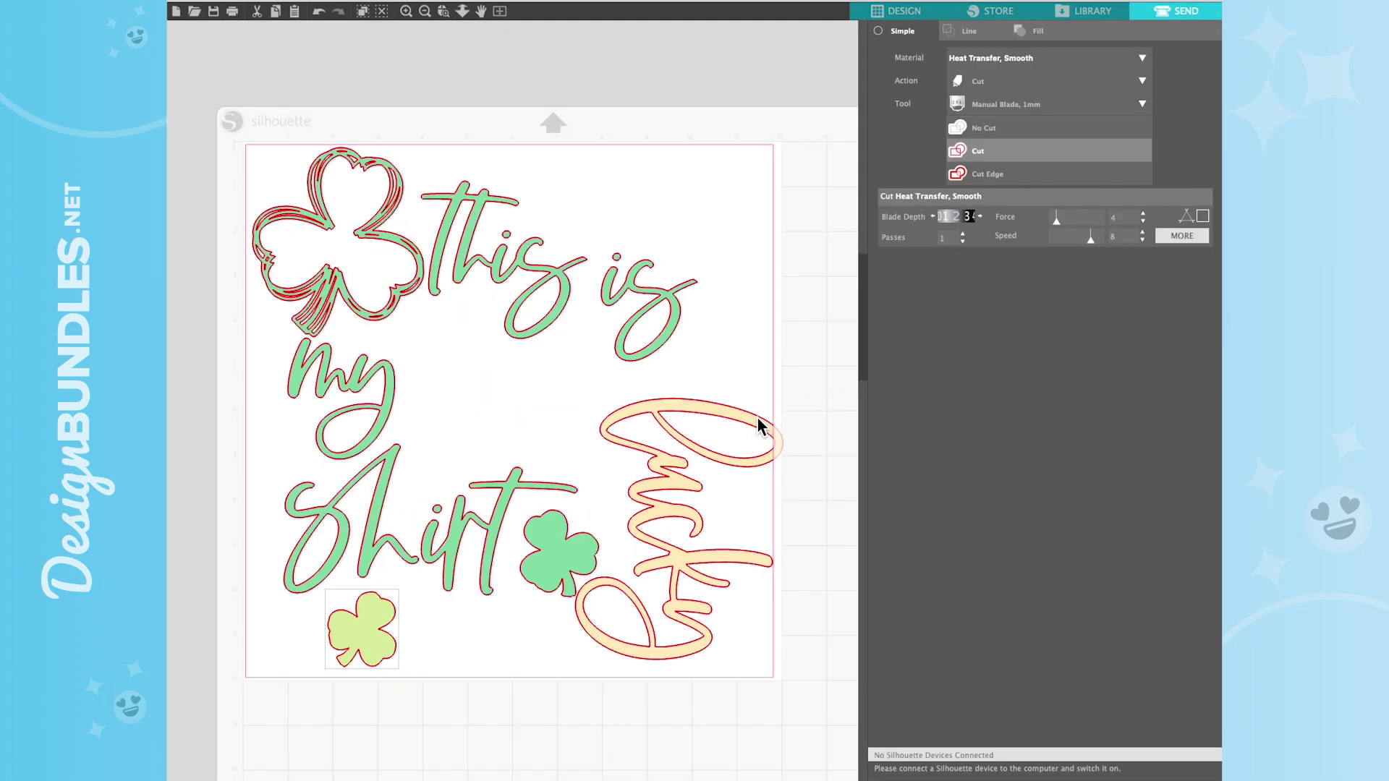
{"action": "left_click", "coordinate": [723, 461]}
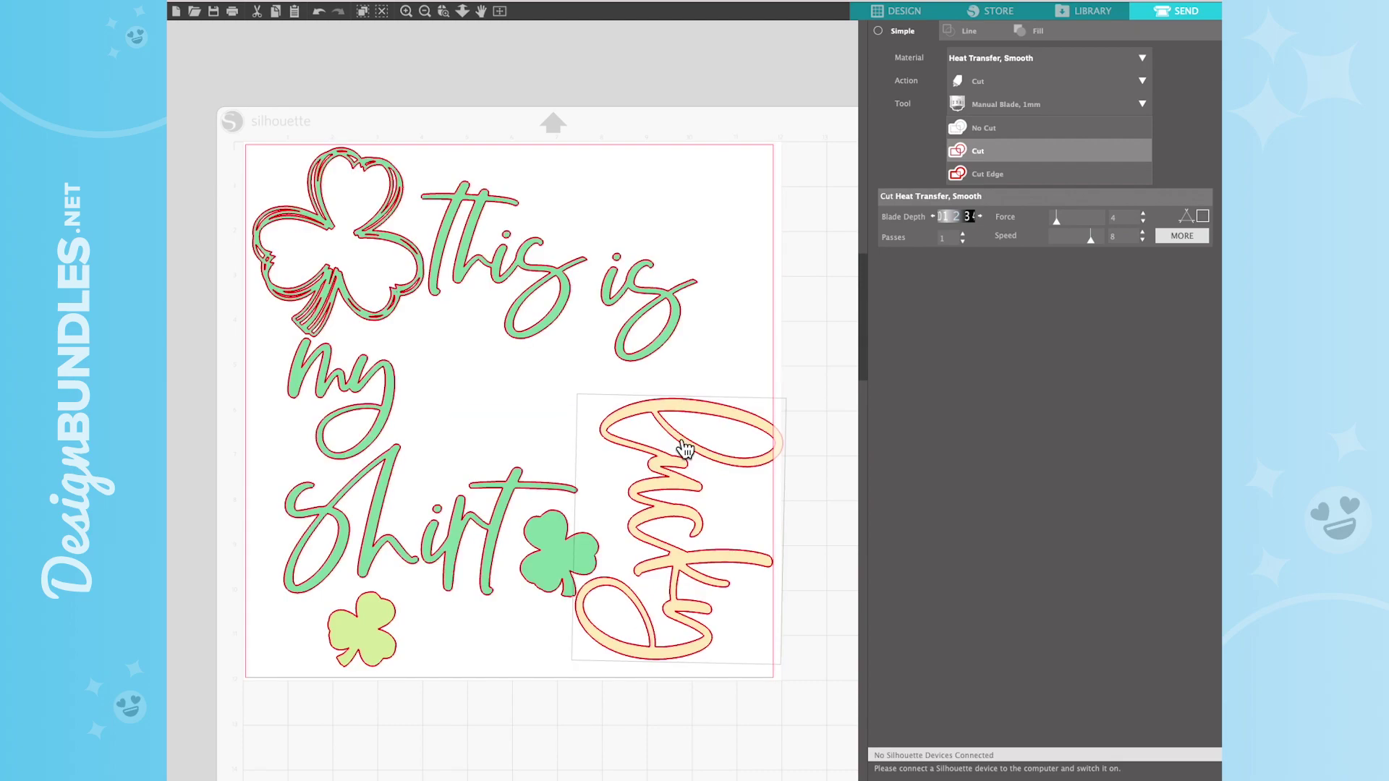
{"action": "left_click_drag", "start_coordinate": [680, 469], "coordinate": [869, 342]}
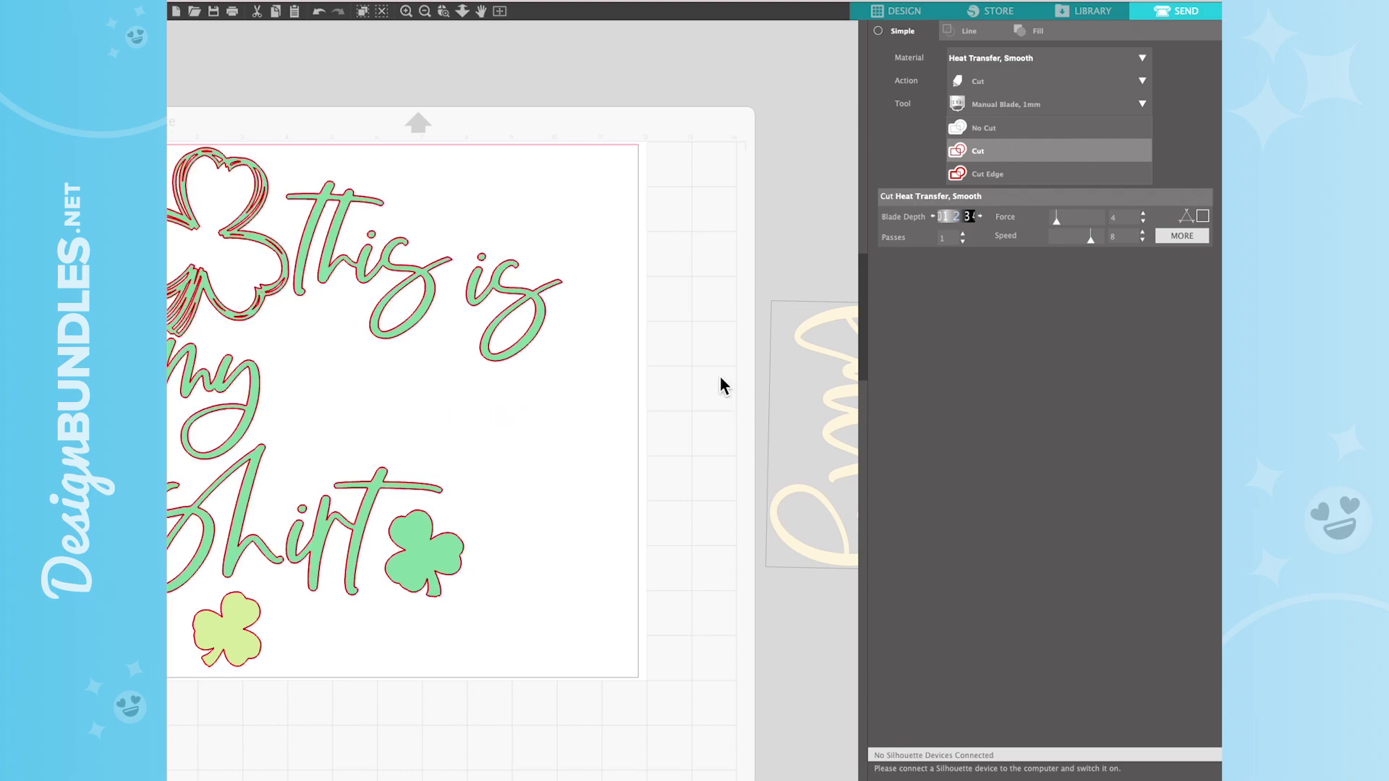
Back in Design, drag the lime shamrock off the mat's left edge and deselect it
{"action": "left_click", "coordinate": [898, 14]}
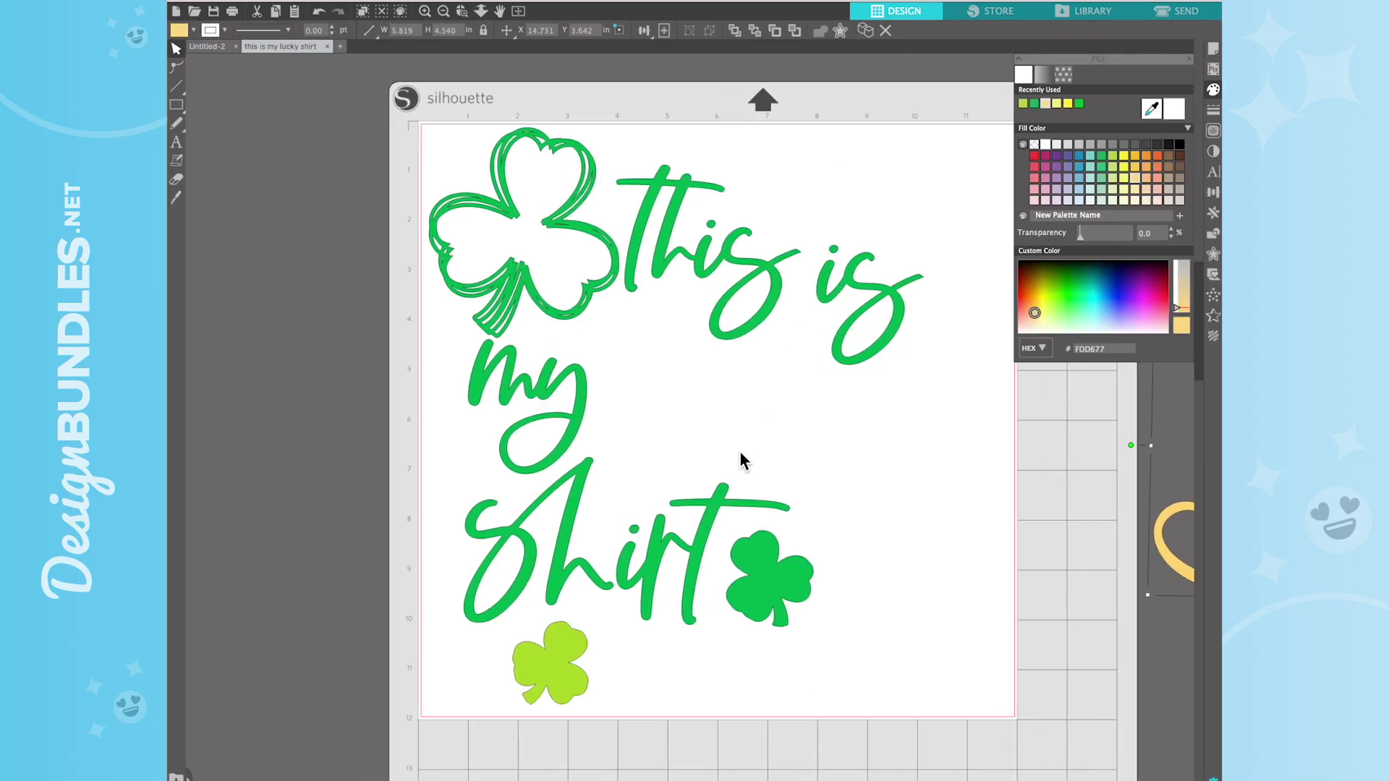
{"action": "scroll", "coordinate": [734, 449], "scroll_direction": "right", "scroll_amount": 10}
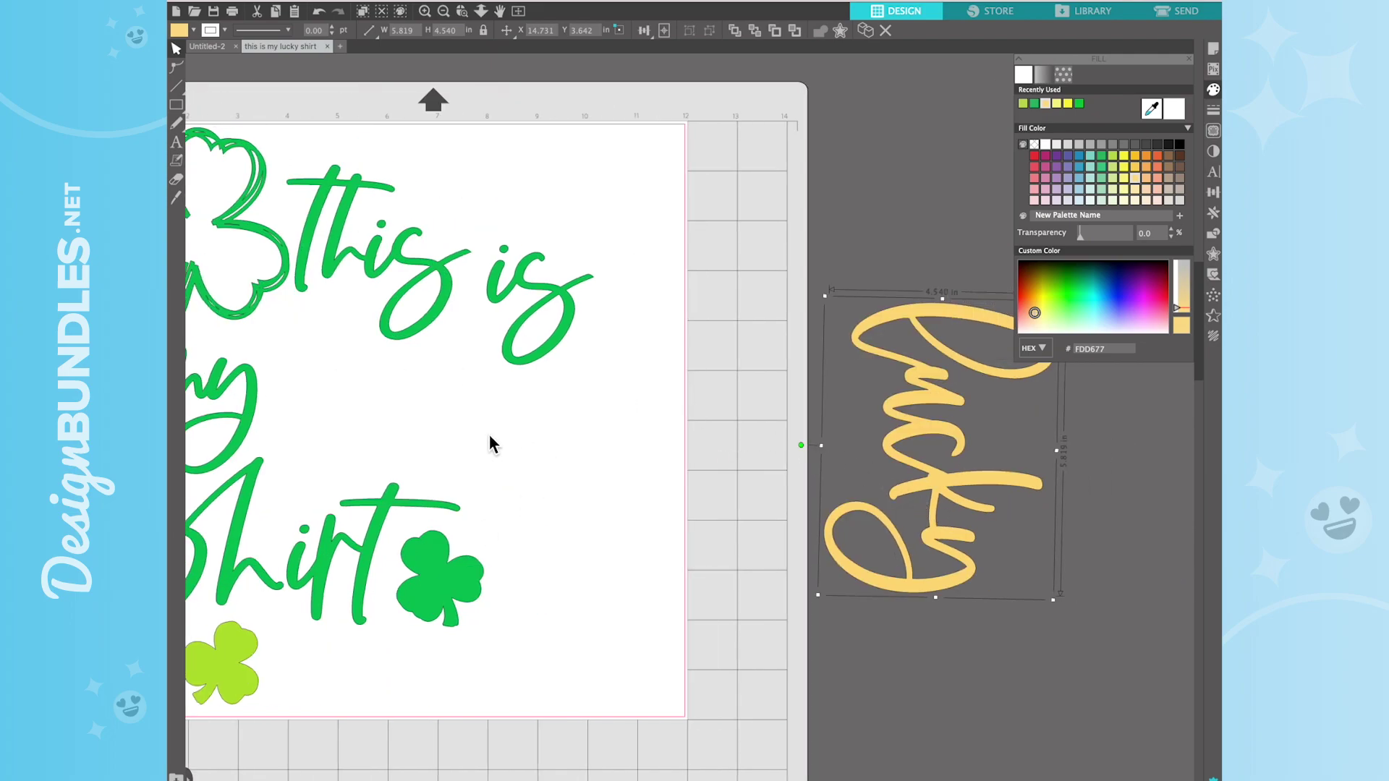
{"action": "scroll", "coordinate": [918, 465], "scroll_direction": "left", "scroll_amount": 3}
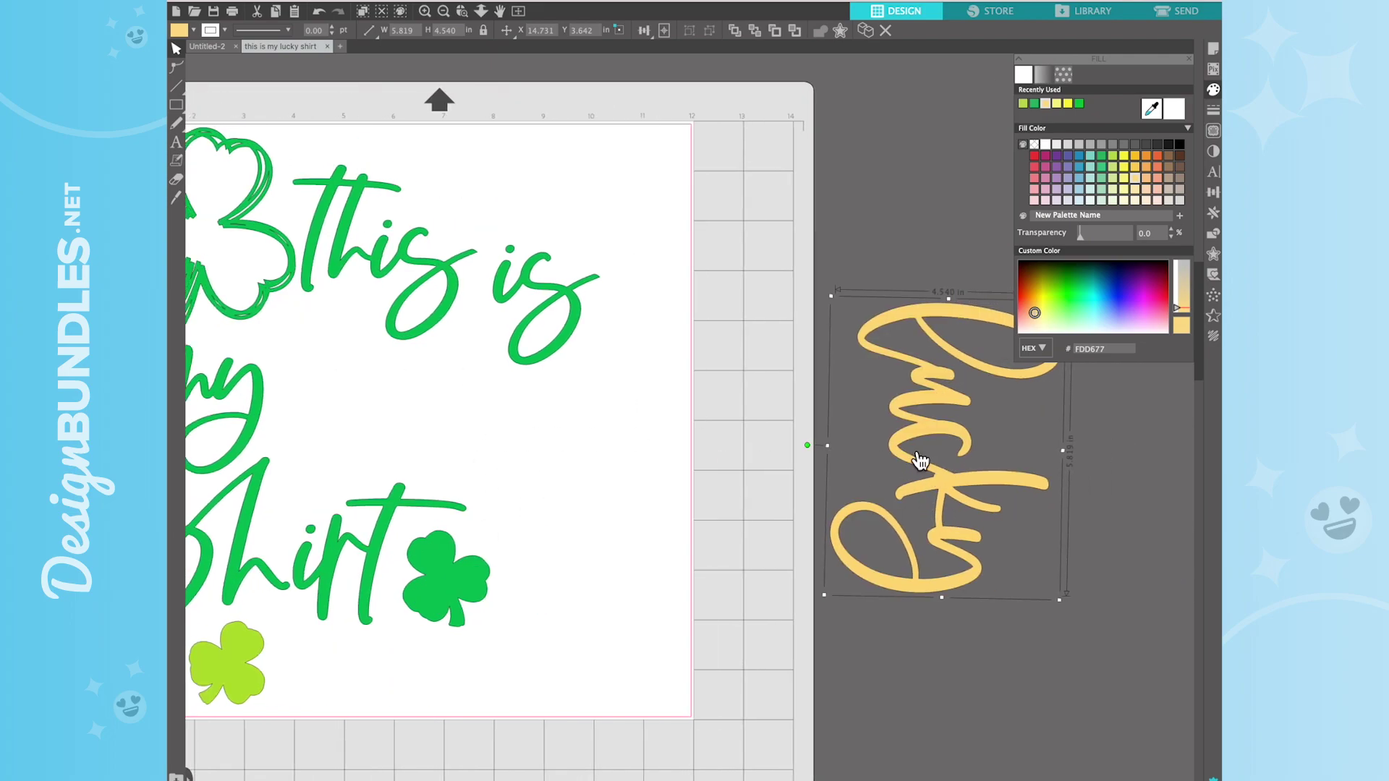
{"action": "scroll", "coordinate": [918, 464], "scroll_direction": "left", "scroll_amount": 3}
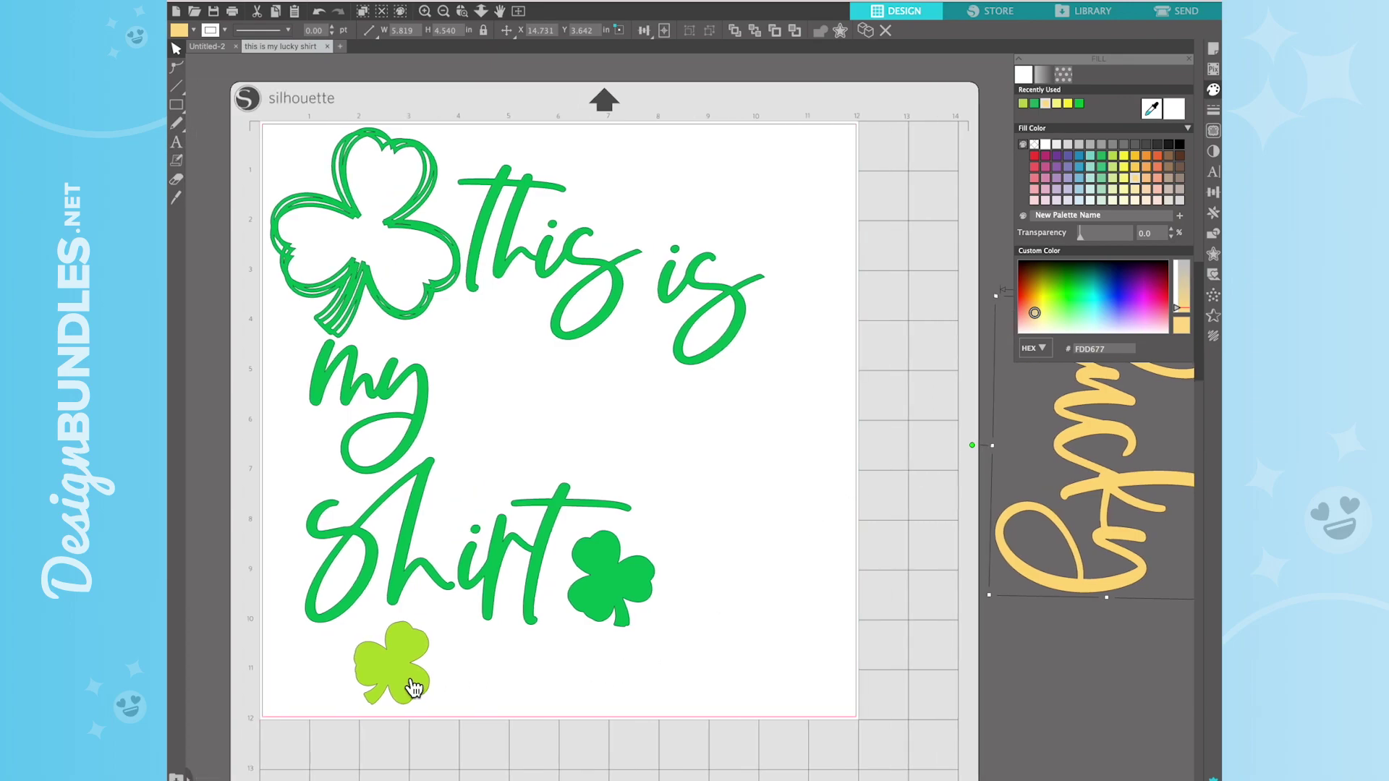
{"action": "left_click_drag", "start_coordinate": [403, 686], "coordinate": [175, 544]}
{"action": "left_click", "coordinate": [533, 503]}
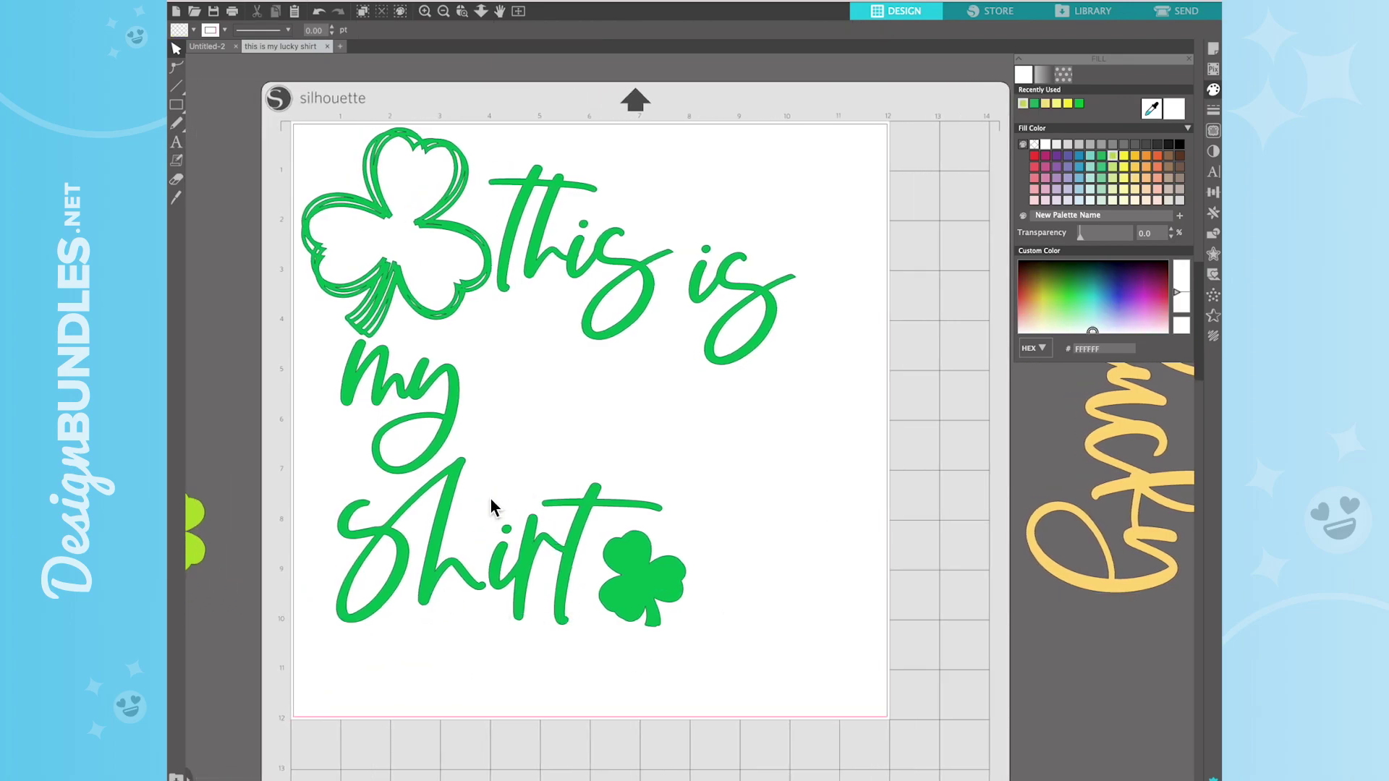
Preview the green pieces' cut lines, flip the green group horizontally, and park it off the mat's lower right
{"action": "left_click", "coordinate": [1178, 12]}
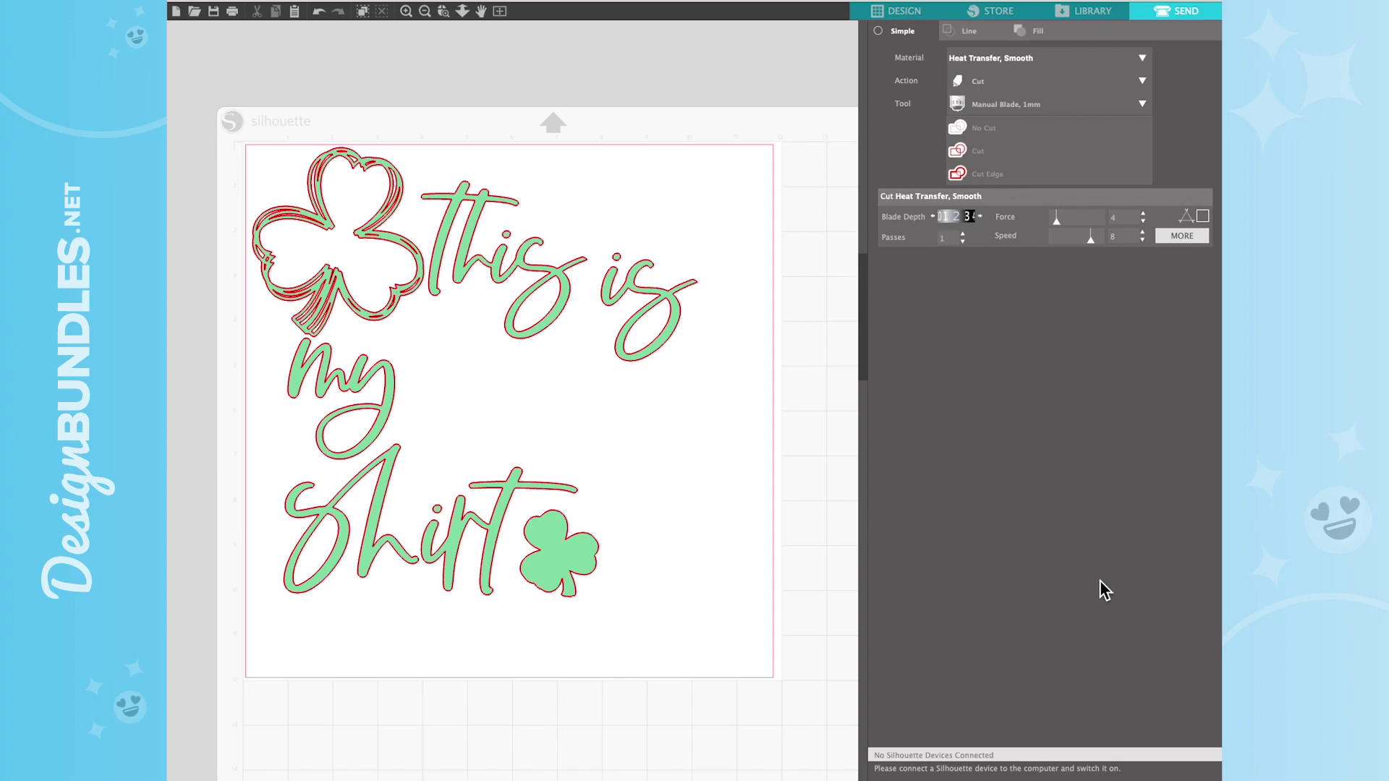
{"action": "left_click", "coordinate": [906, 11]}
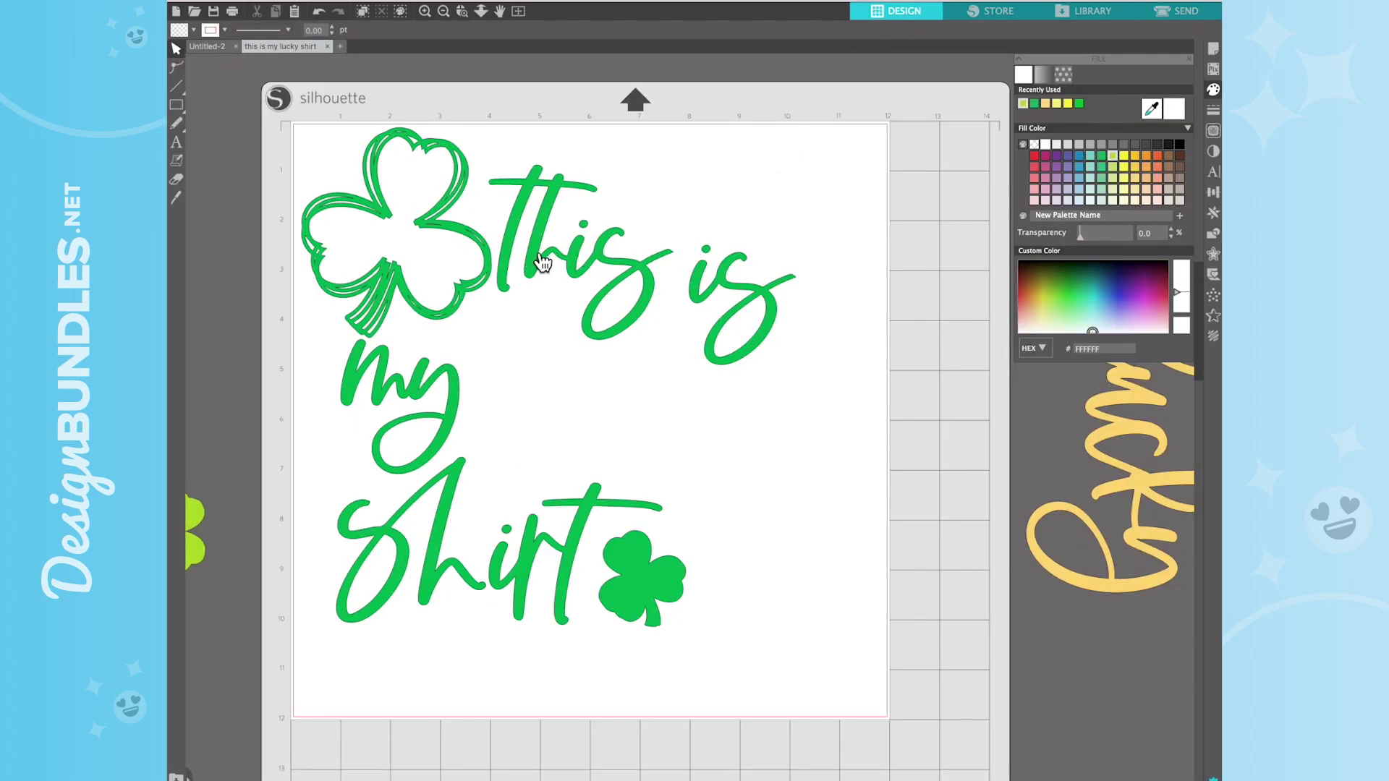
{"action": "left_click", "coordinate": [539, 261]}
{"action": "right_click", "coordinate": [539, 257]}
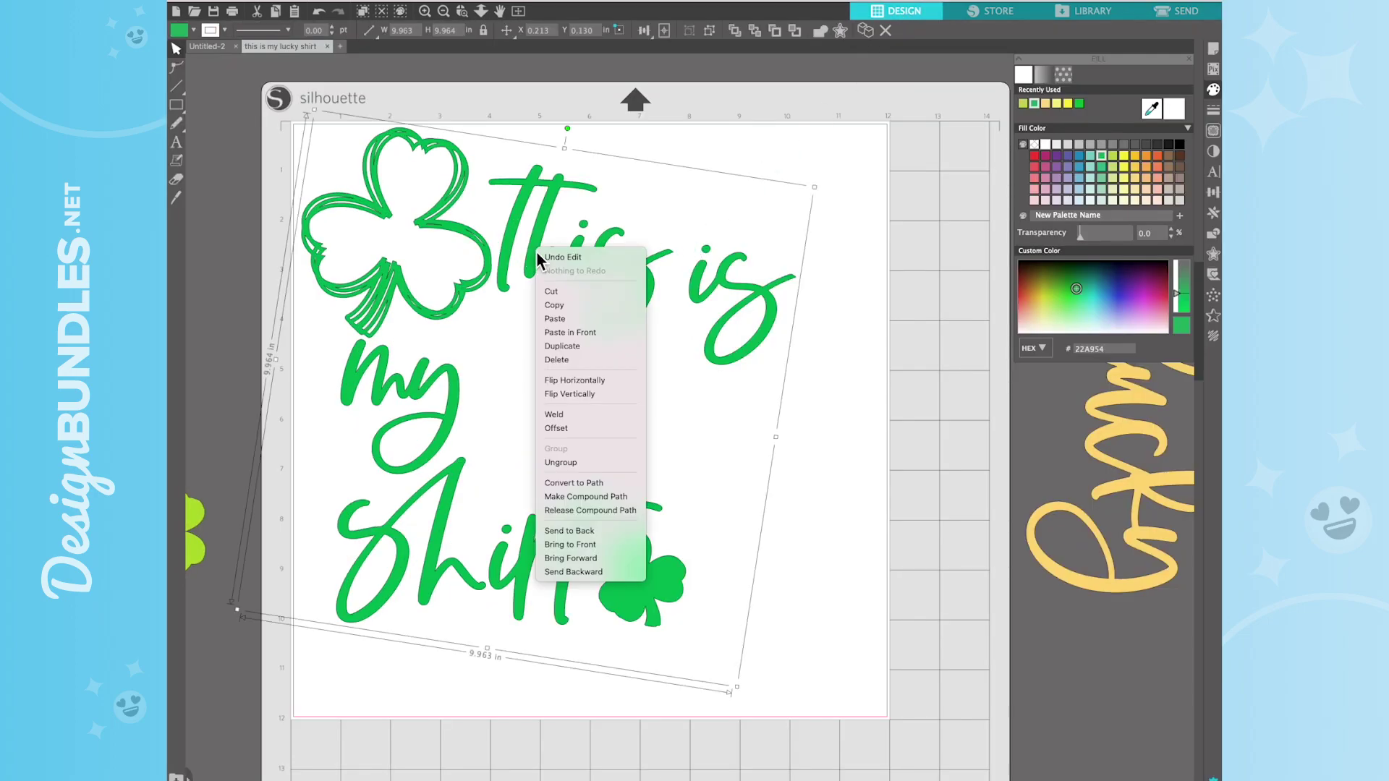
{"action": "left_click", "coordinate": [596, 382]}
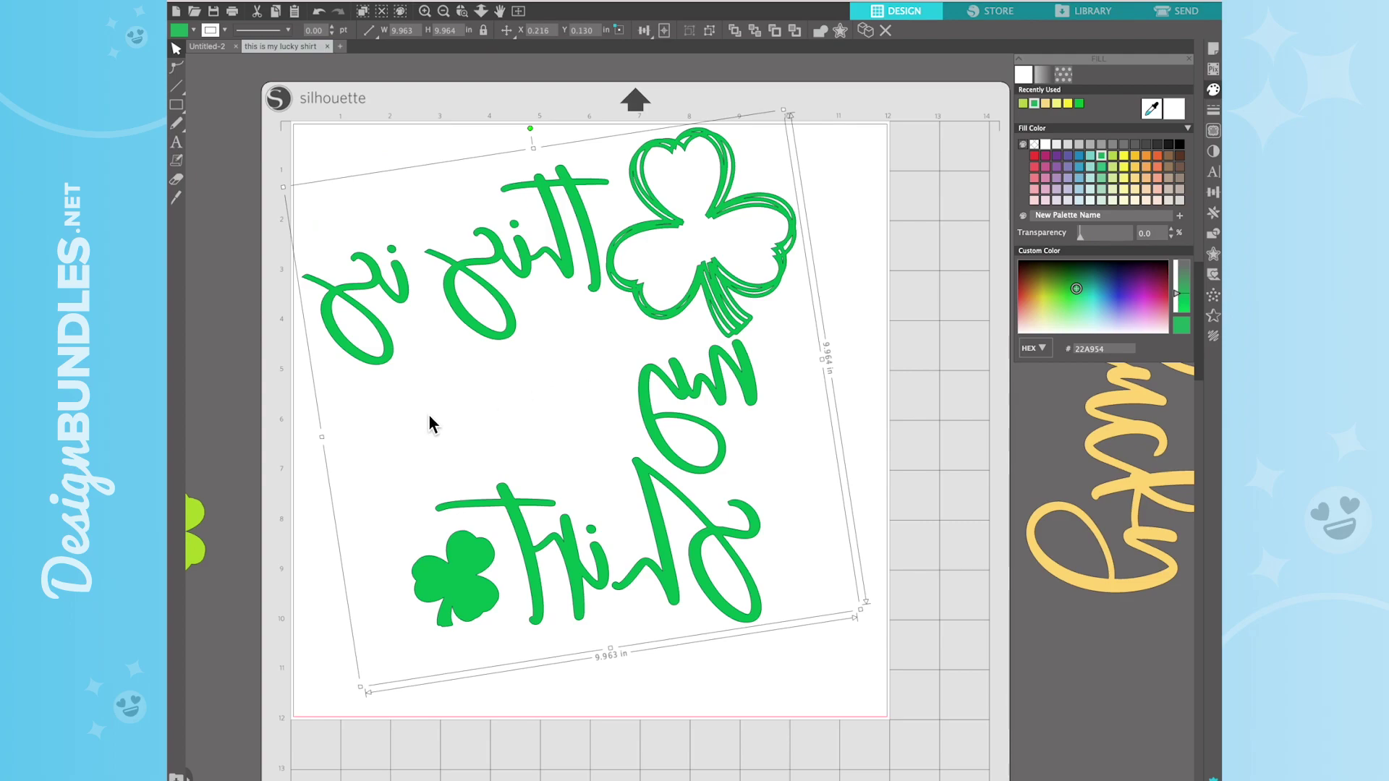
{"action": "left_click_drag", "start_coordinate": [499, 293], "coordinate": [1130, 739]}
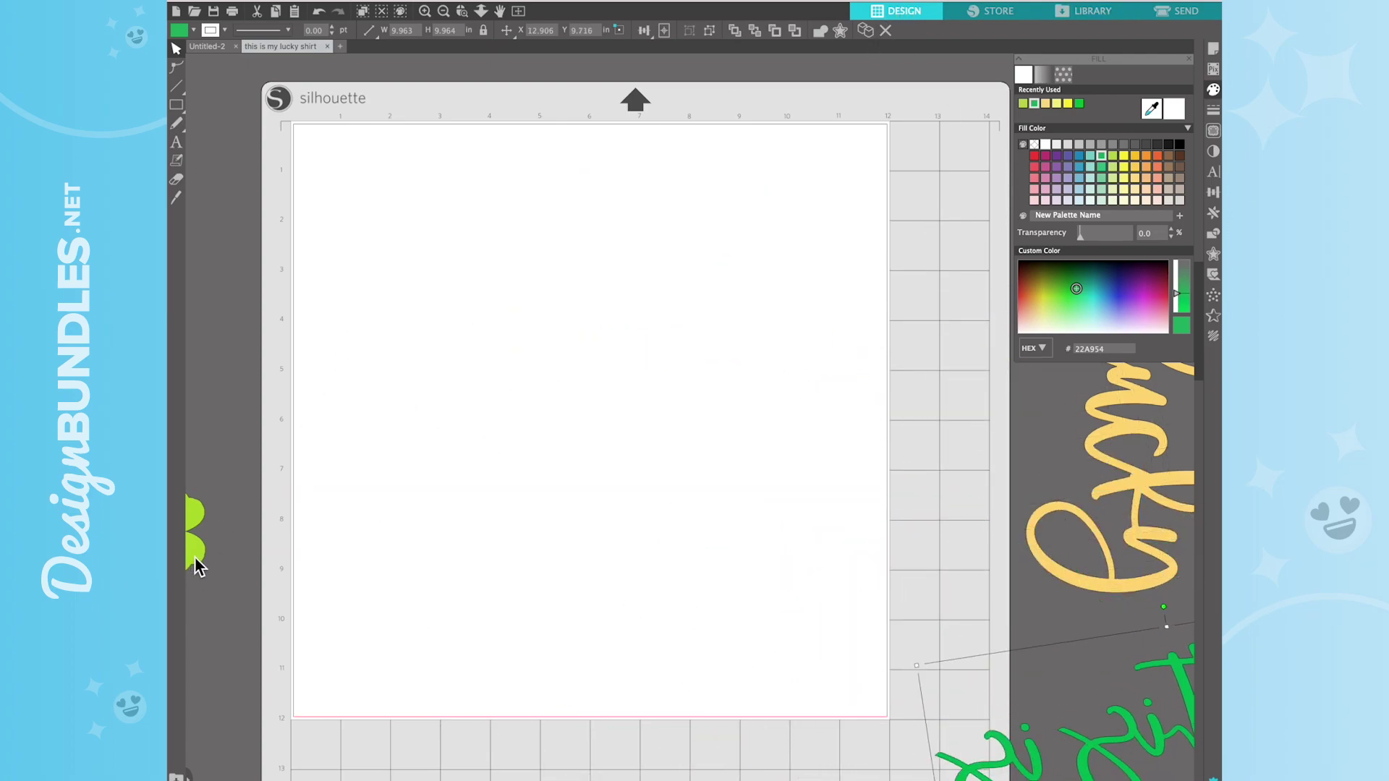
Move the lime shamrock onto the mat's top-left corner
{"action": "left_click", "coordinate": [329, 496]}
{"action": "left_click_drag", "start_coordinate": [199, 528], "coordinate": [372, 194]}
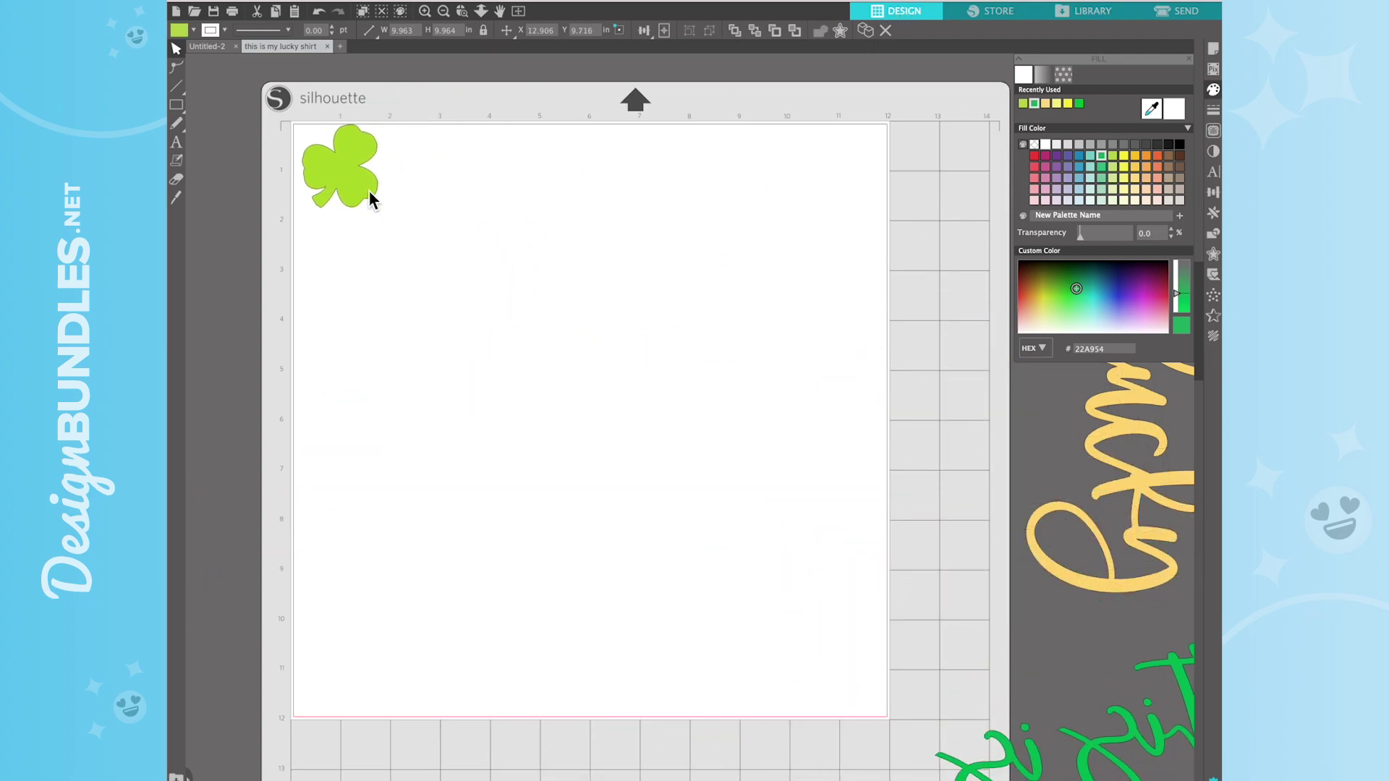
{"action": "left_click", "coordinate": [620, 348]}
Inspect the shamrock's points and check its fill colour settings
{"action": "double_click", "coordinate": [351, 159]}
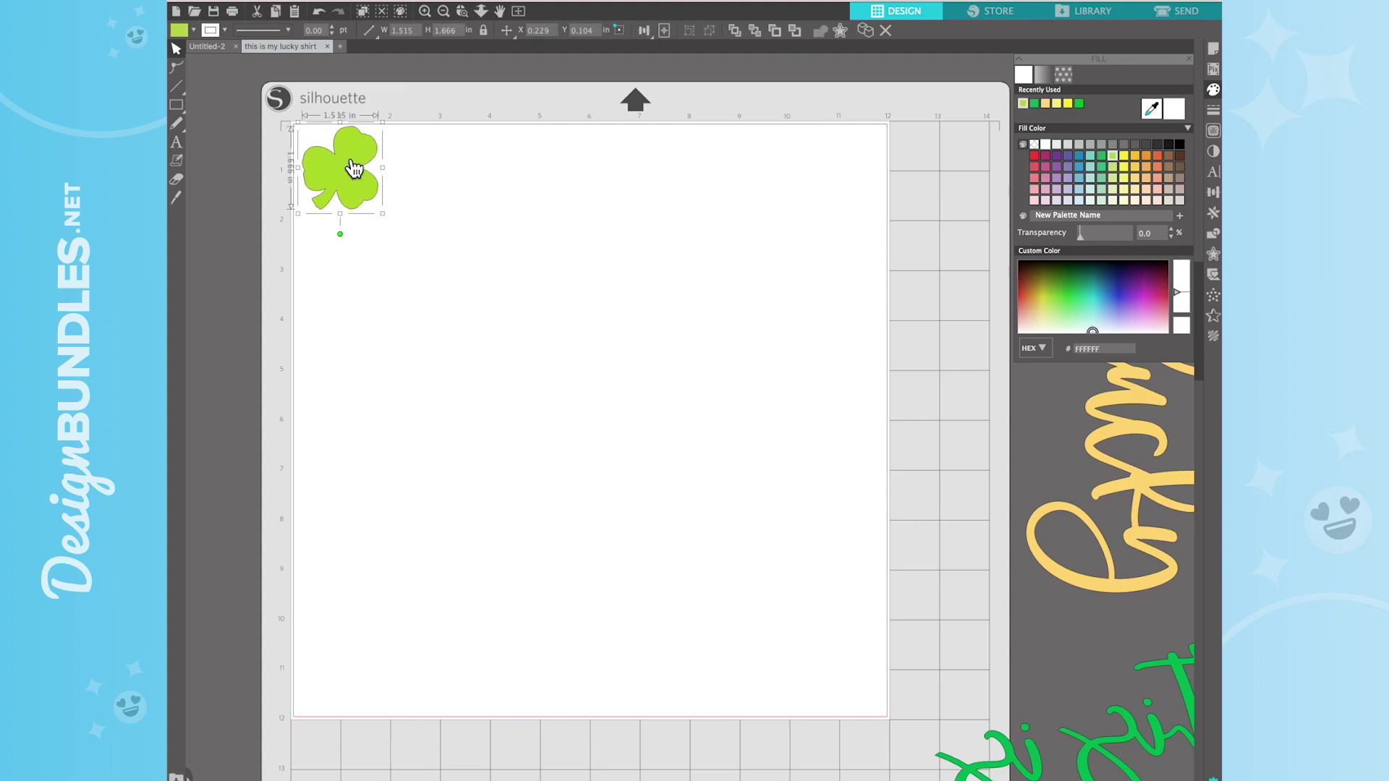
{"action": "left_click", "coordinate": [604, 288]}
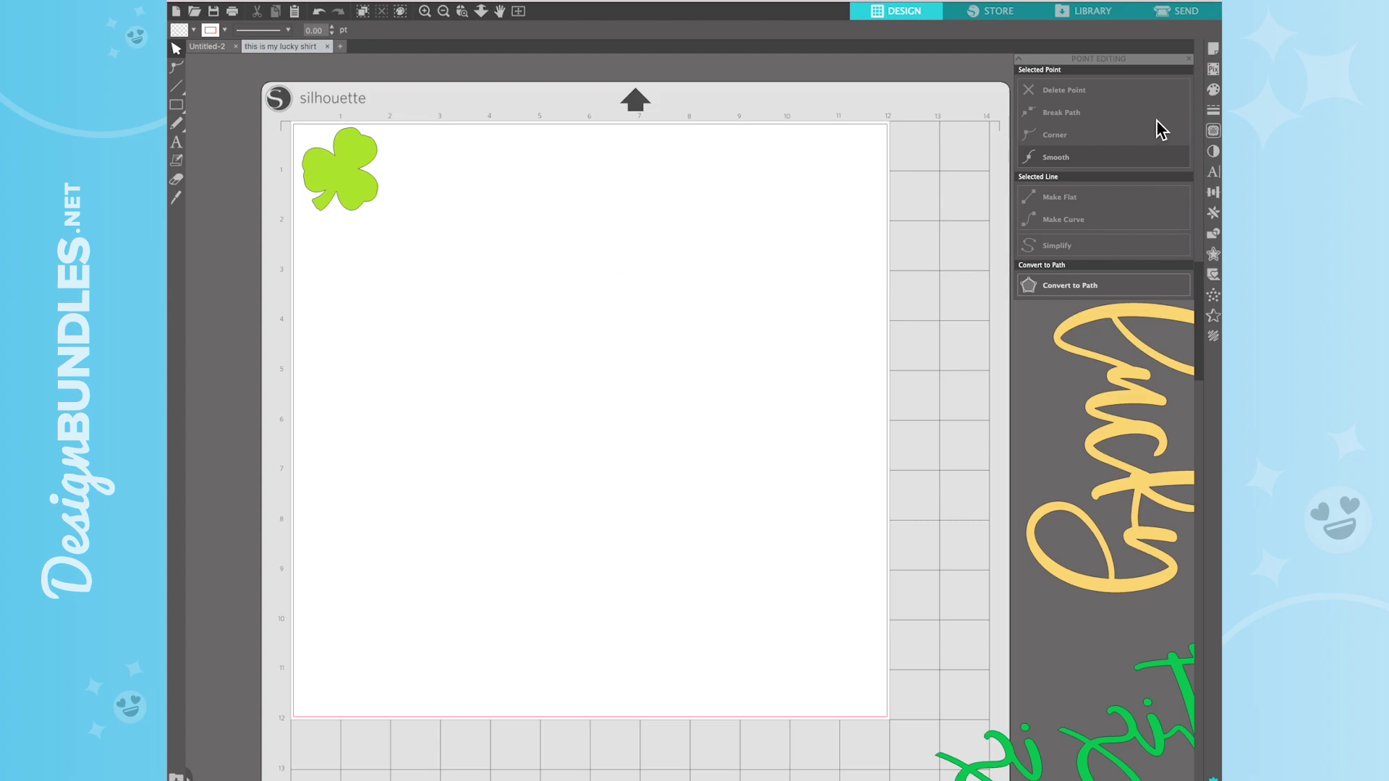
{"action": "left_click", "coordinate": [1213, 91]}
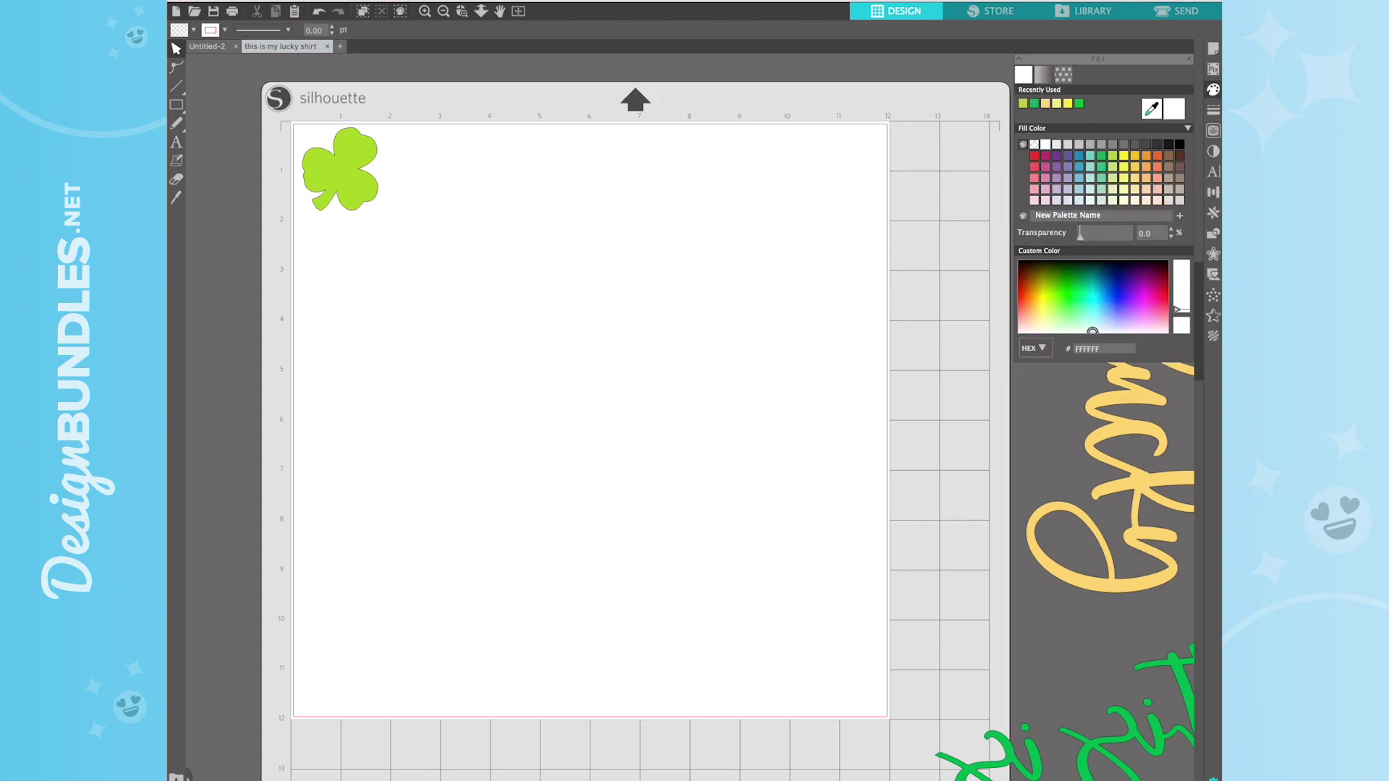
{"action": "left_click", "coordinate": [1214, 91]}
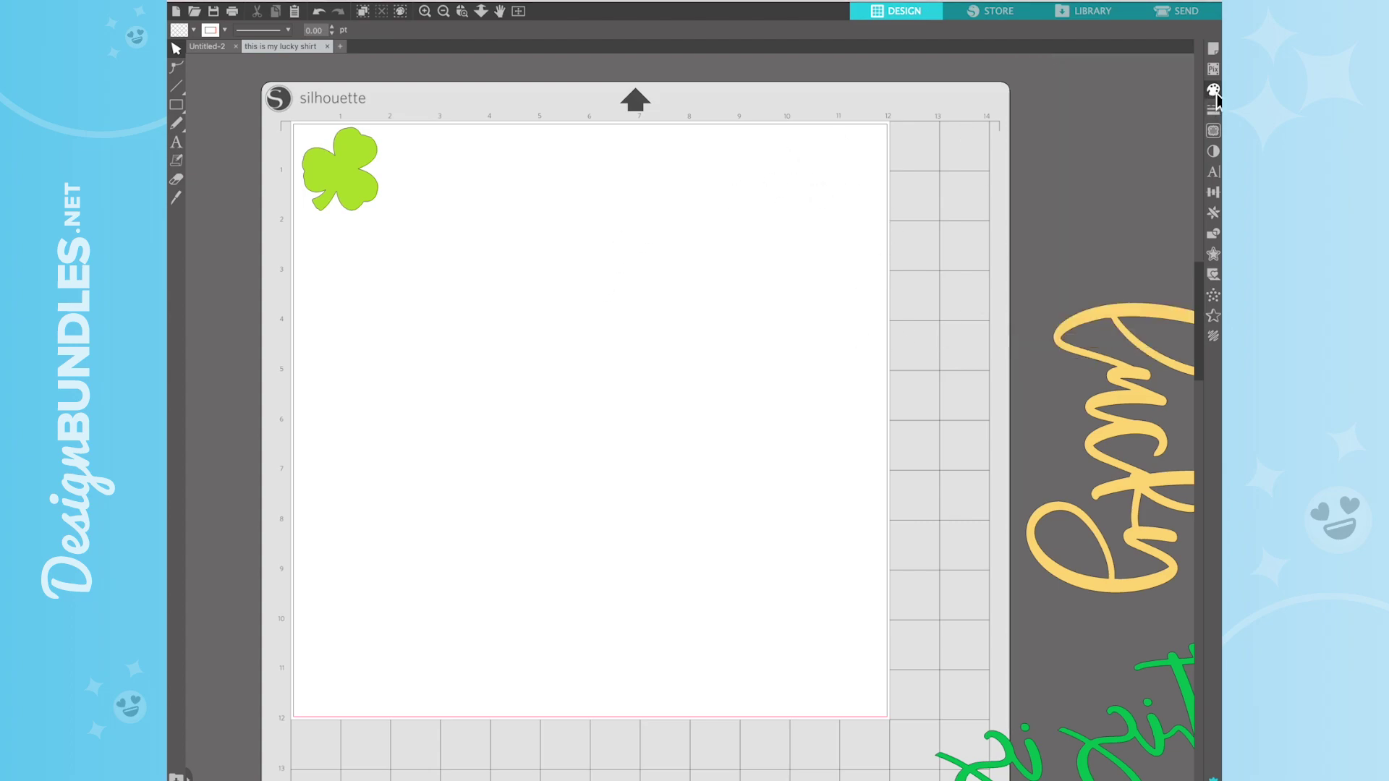
Close the current document, open the PNG version of the lucky shirt design, and nudge it toward the centre
{"action": "left_click", "coordinate": [327, 47]}
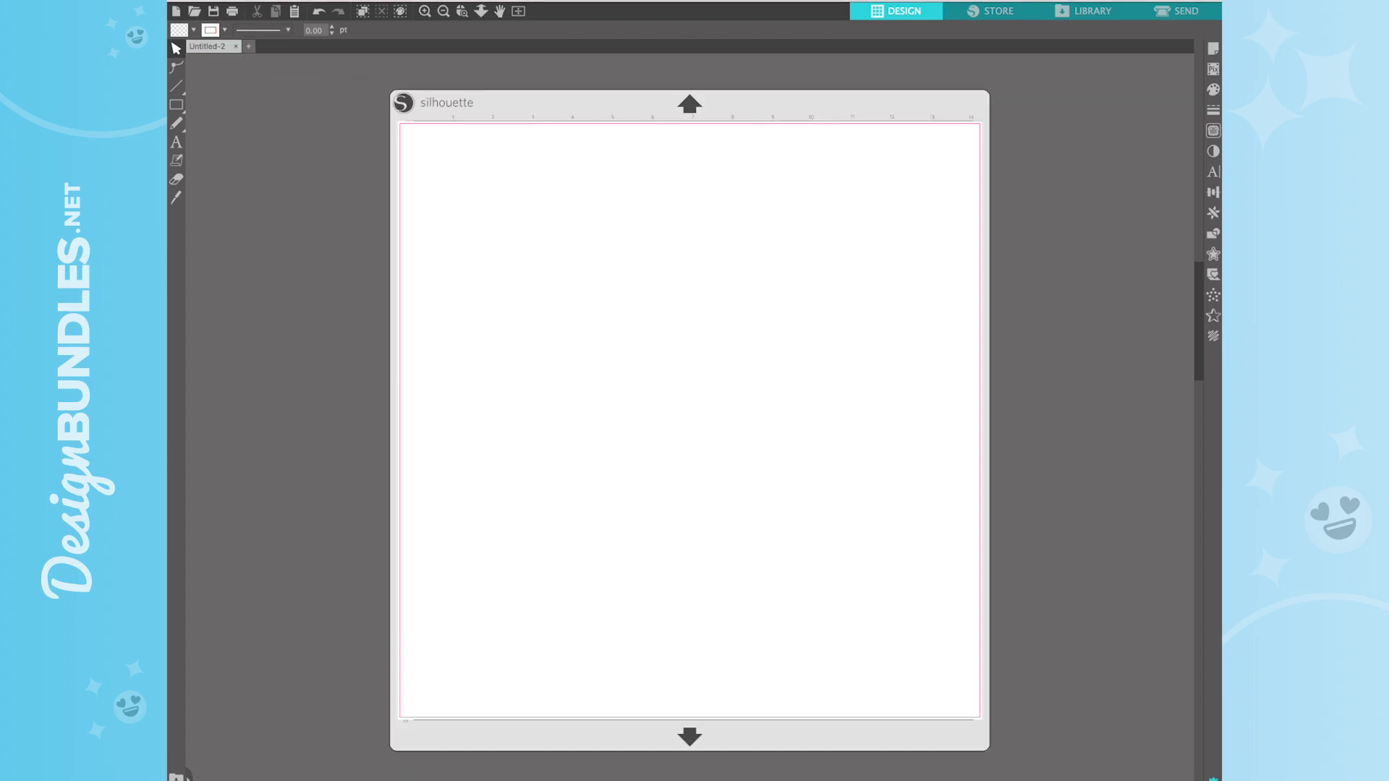
{"action": "left_click", "coordinate": [194, 10]}
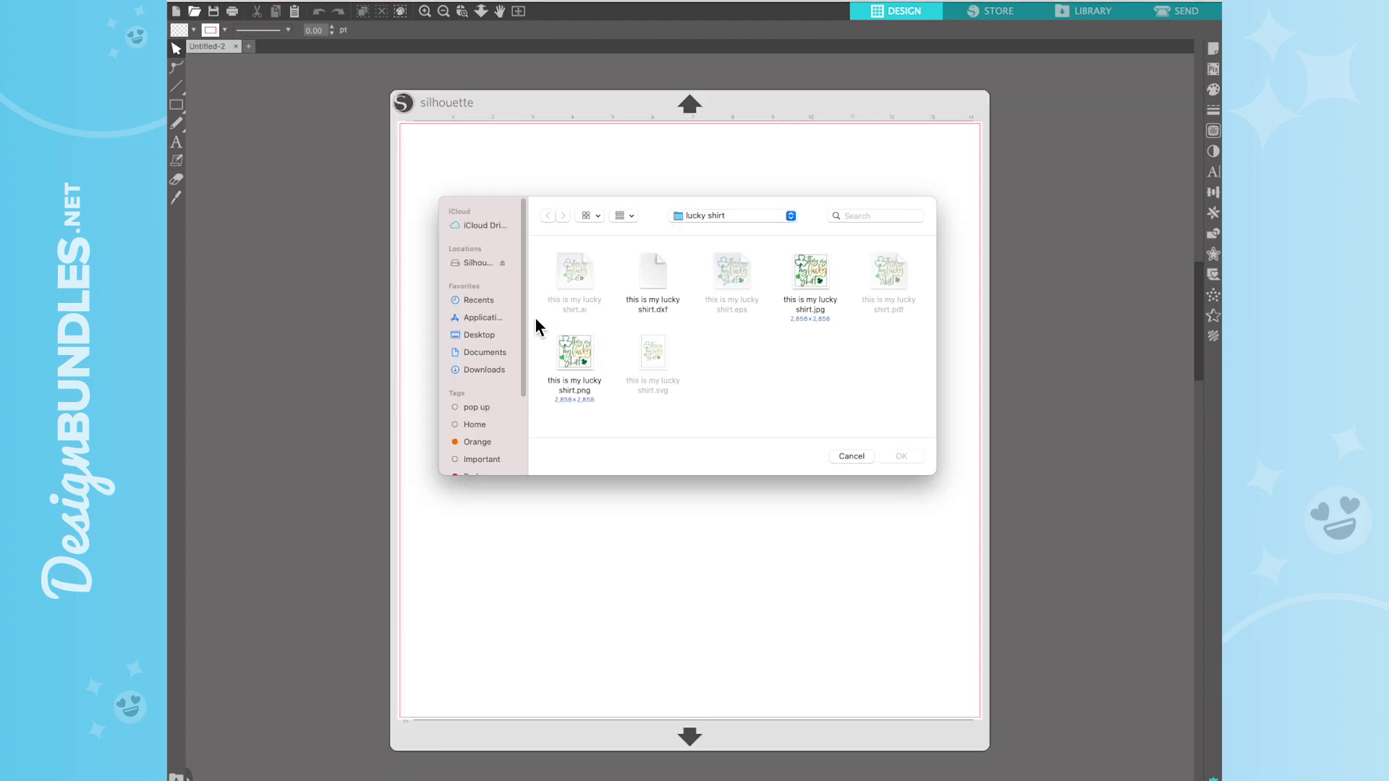
{"action": "left_click", "coordinate": [574, 358]}
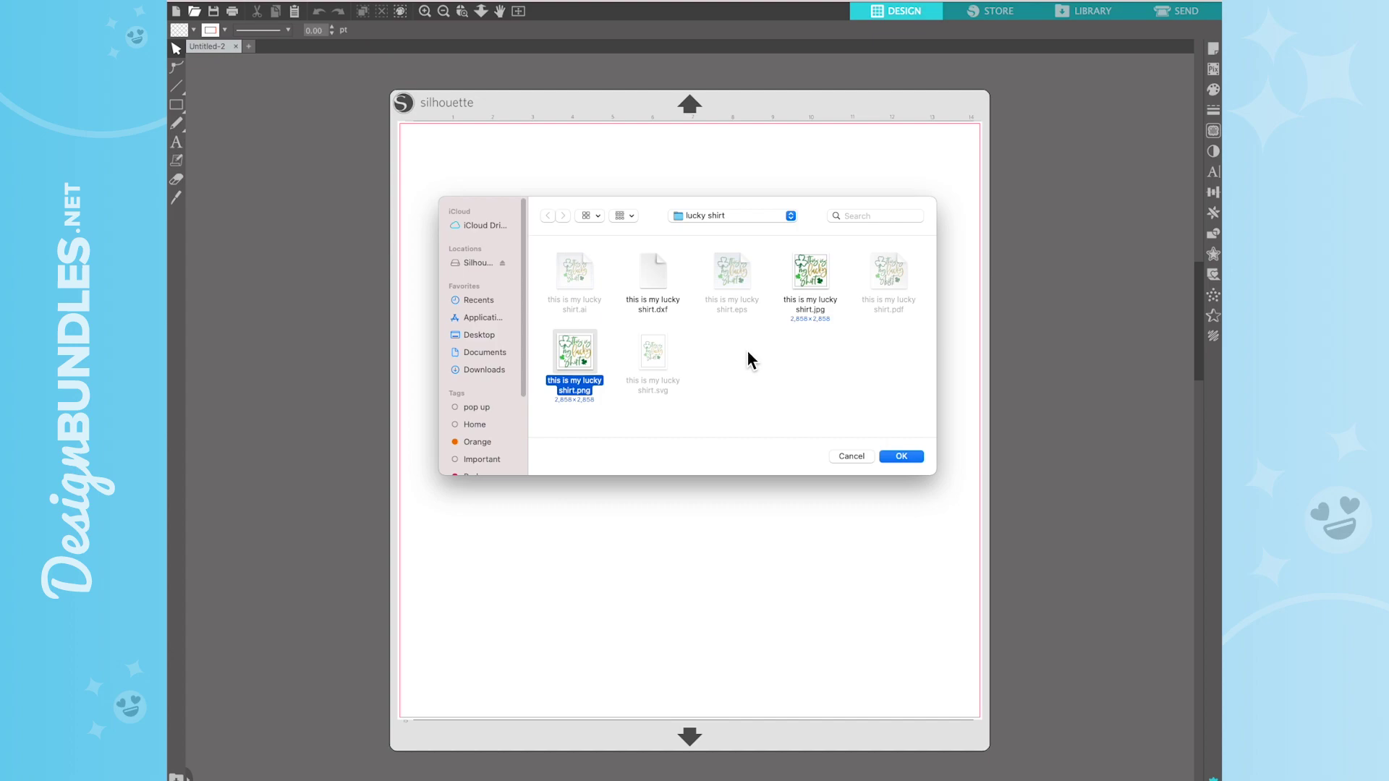
{"action": "left_click", "coordinate": [901, 458]}
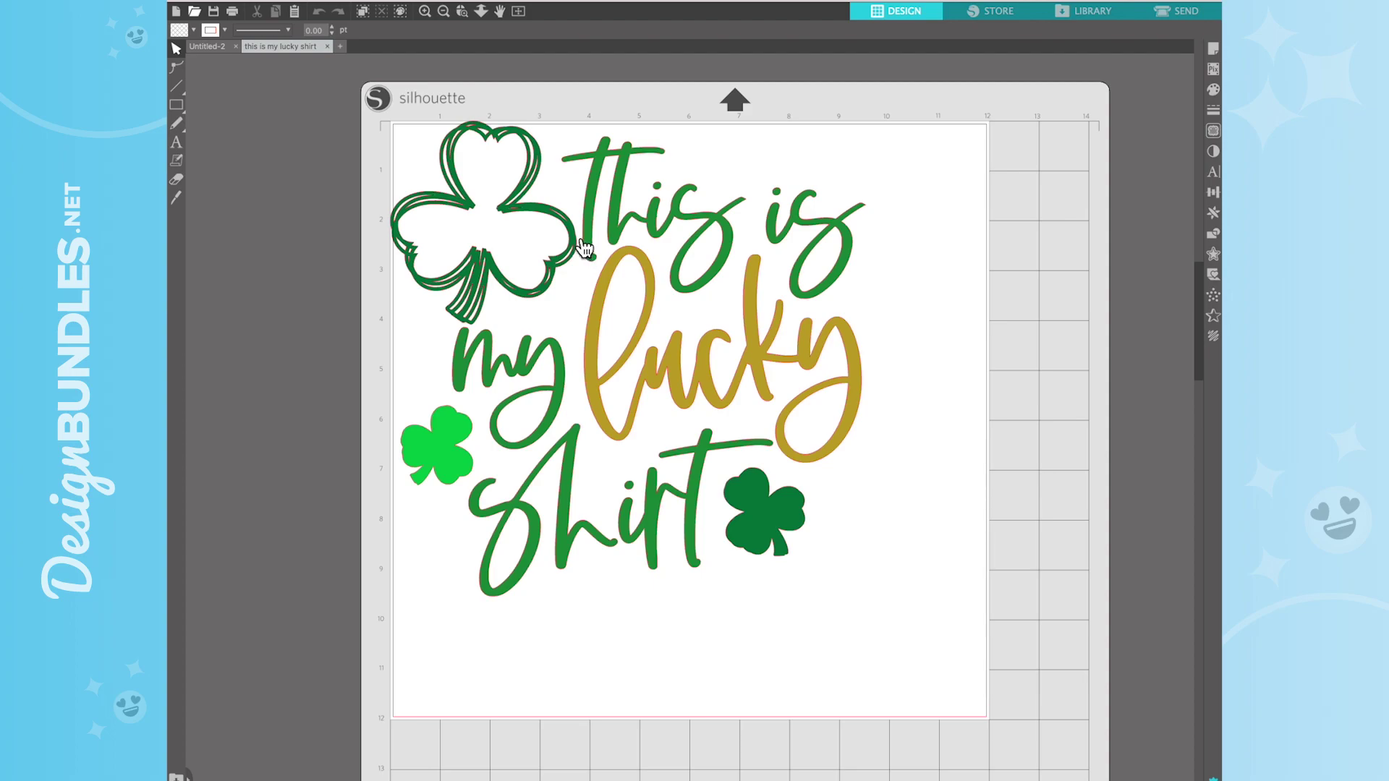
{"action": "left_click_drag", "start_coordinate": [584, 255], "coordinate": [637, 340]}
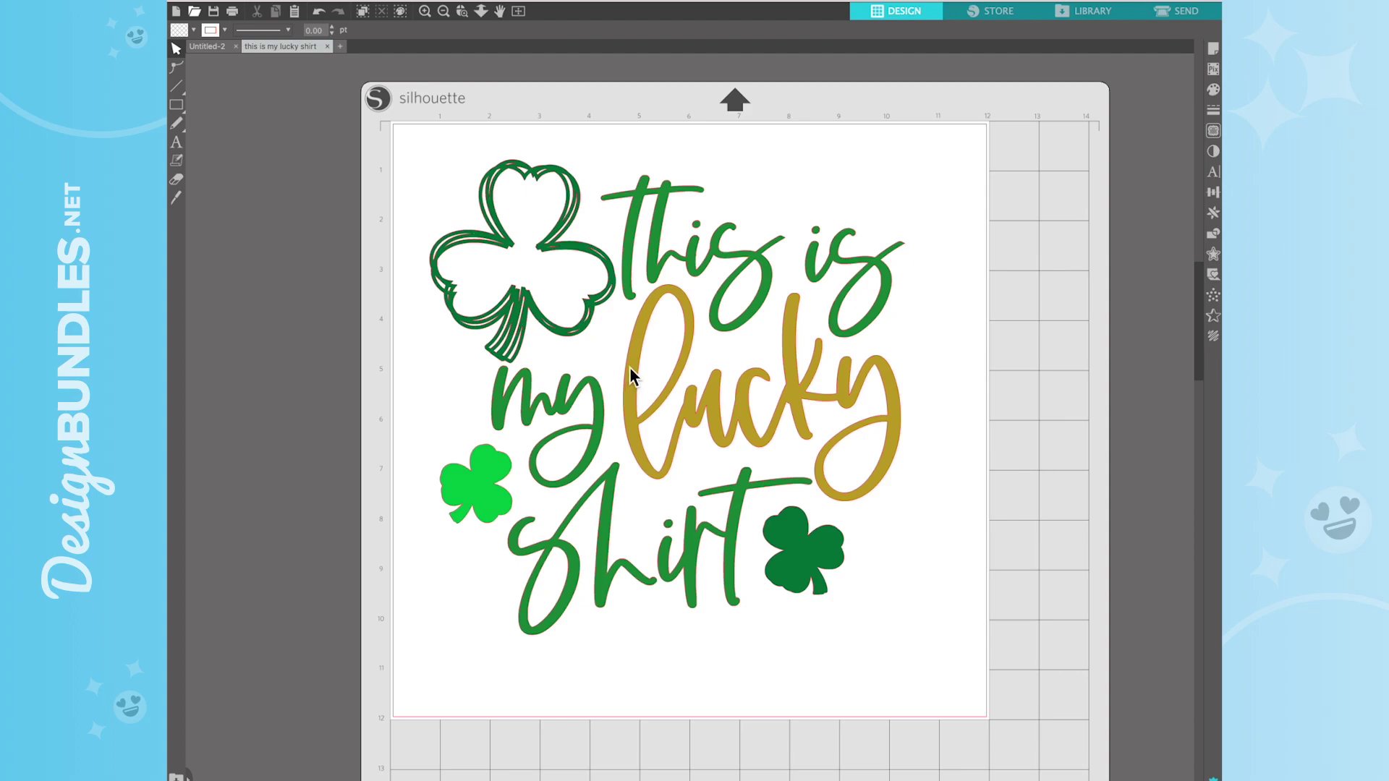
{"action": "left_click_drag", "start_coordinate": [629, 367], "coordinate": [627, 370]}
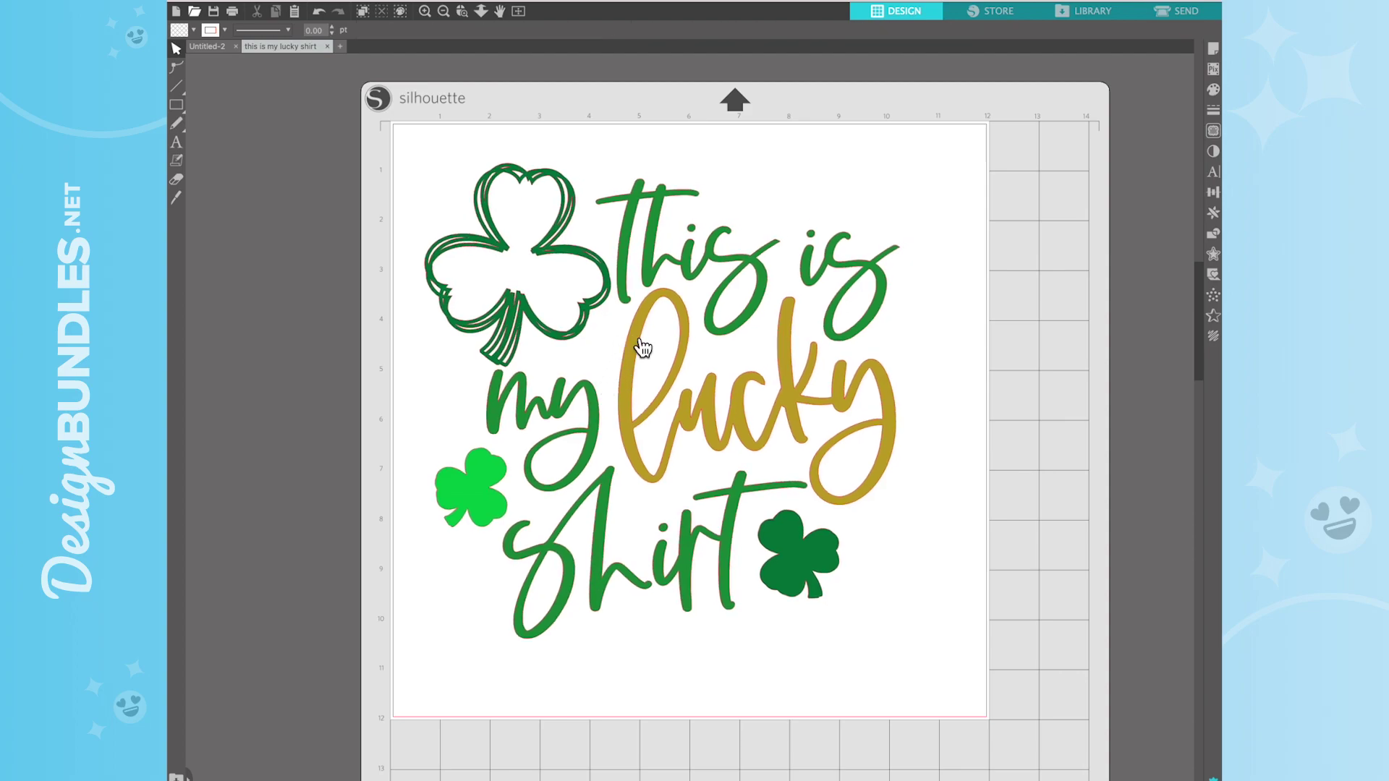
Release the compound path so the design splits into separate pieces
{"action": "right_click", "coordinate": [633, 262]}
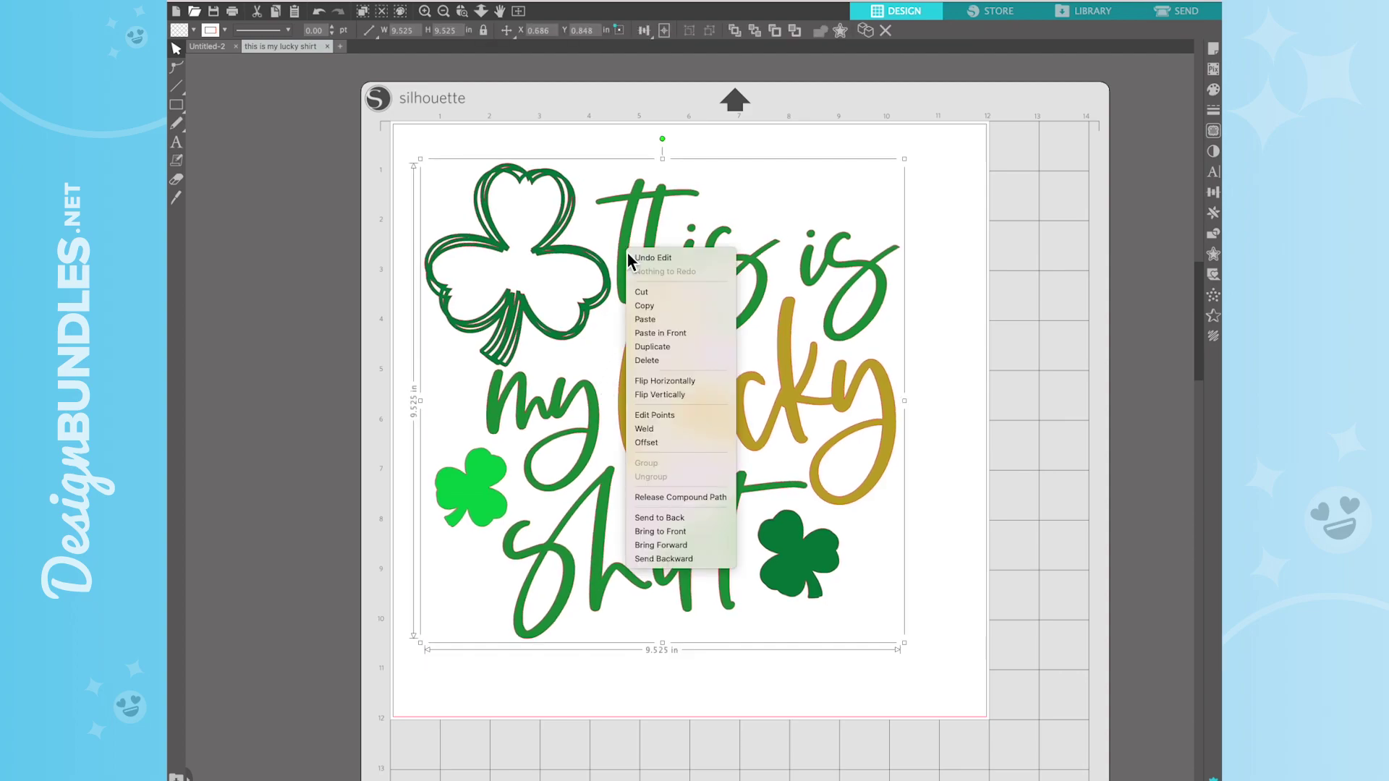
{"action": "left_click", "coordinate": [660, 500]}
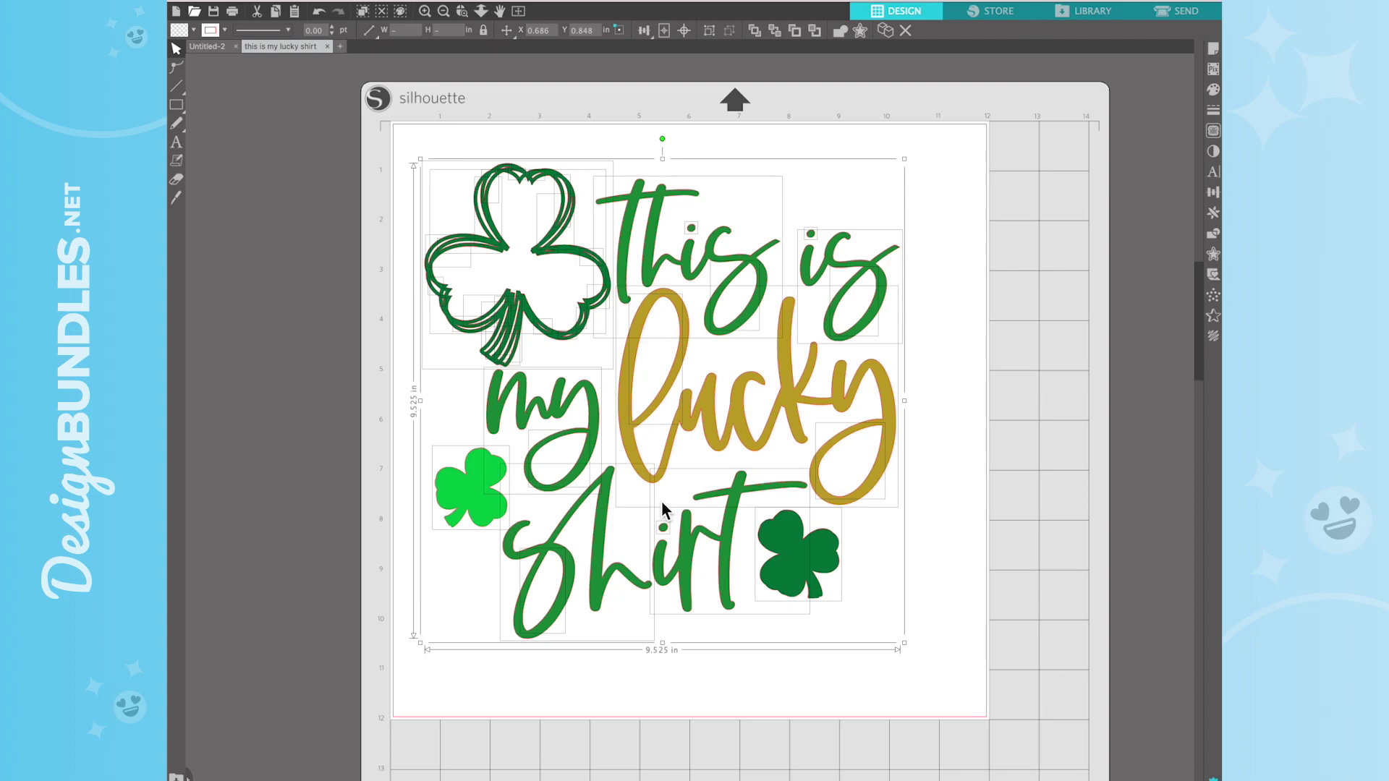
{"action": "left_click", "coordinate": [863, 149]}
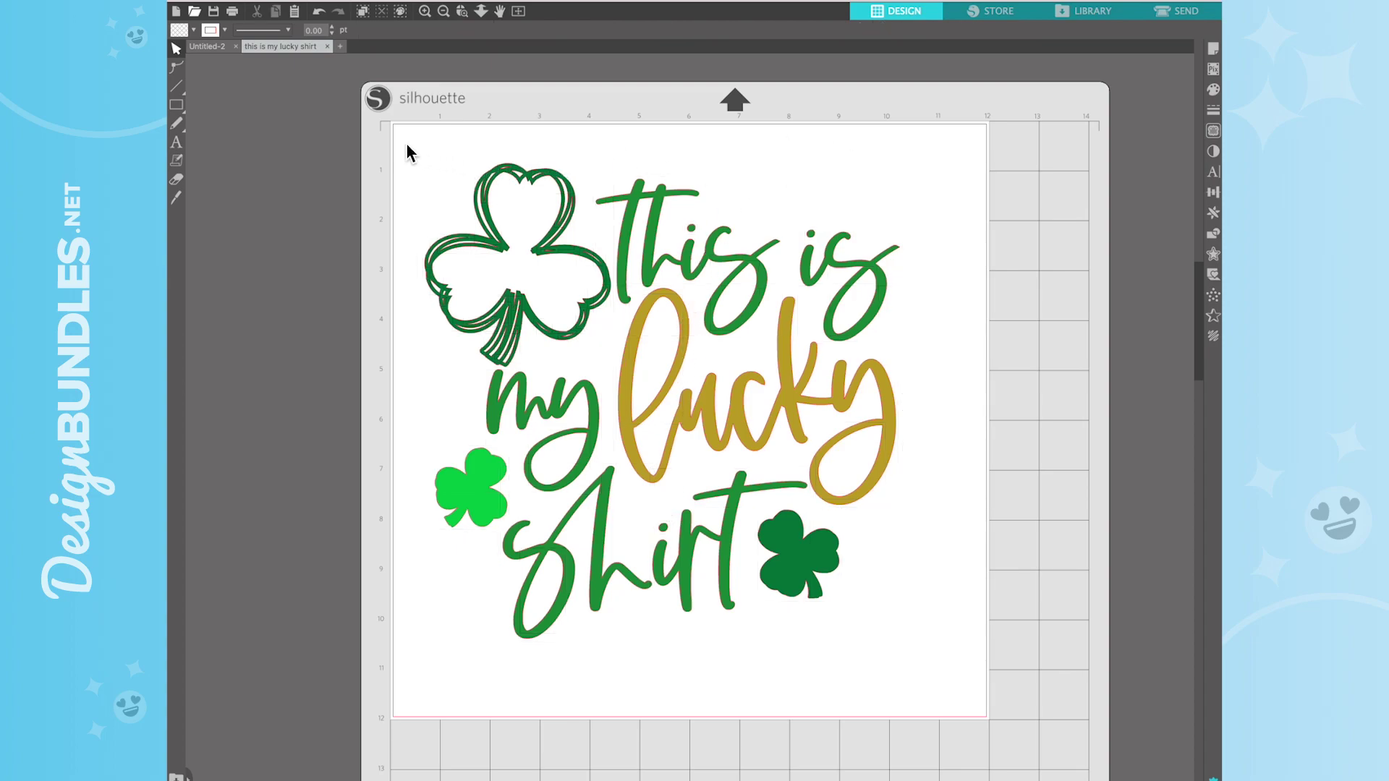
Group the outlined shamrock's parts into one 3.731 × 4.077 in group, undoing an accidental move
{"action": "left_click_drag", "start_coordinate": [406, 142], "coordinate": [618, 380]}
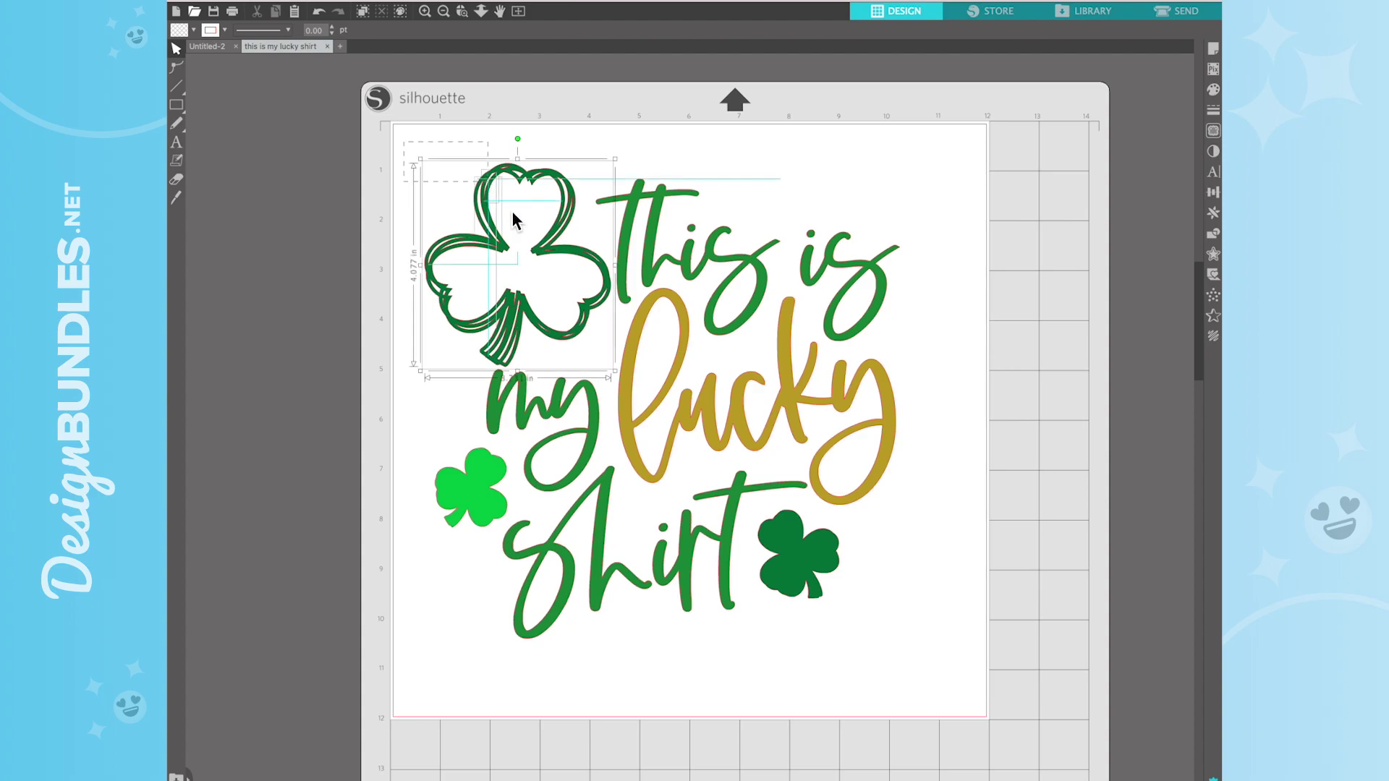
{"action": "left_click", "coordinate": [599, 351], "text": "shift"}
{"action": "left_click", "coordinate": [598, 349], "text": "shift"}
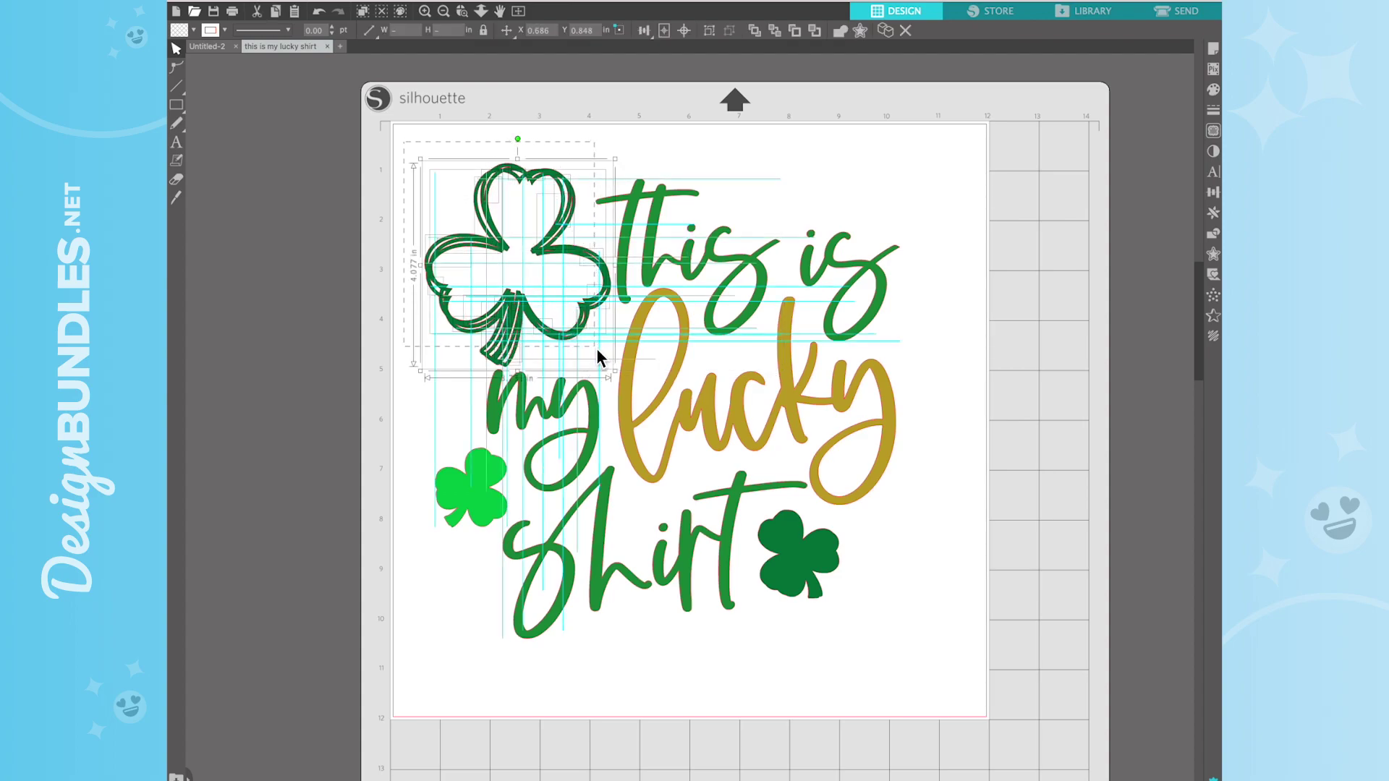
{"action": "right_click", "coordinate": [573, 313]}
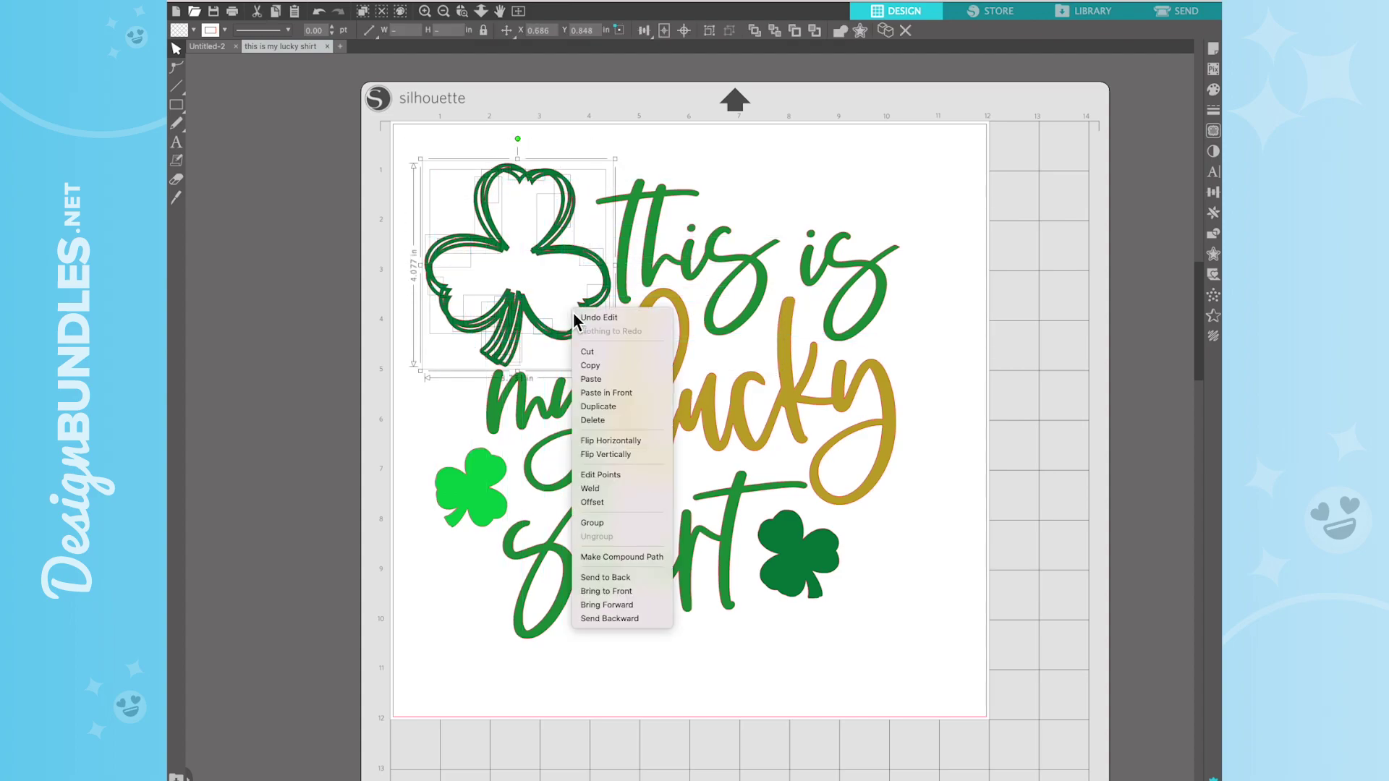
{"action": "left_click", "coordinate": [618, 526]}
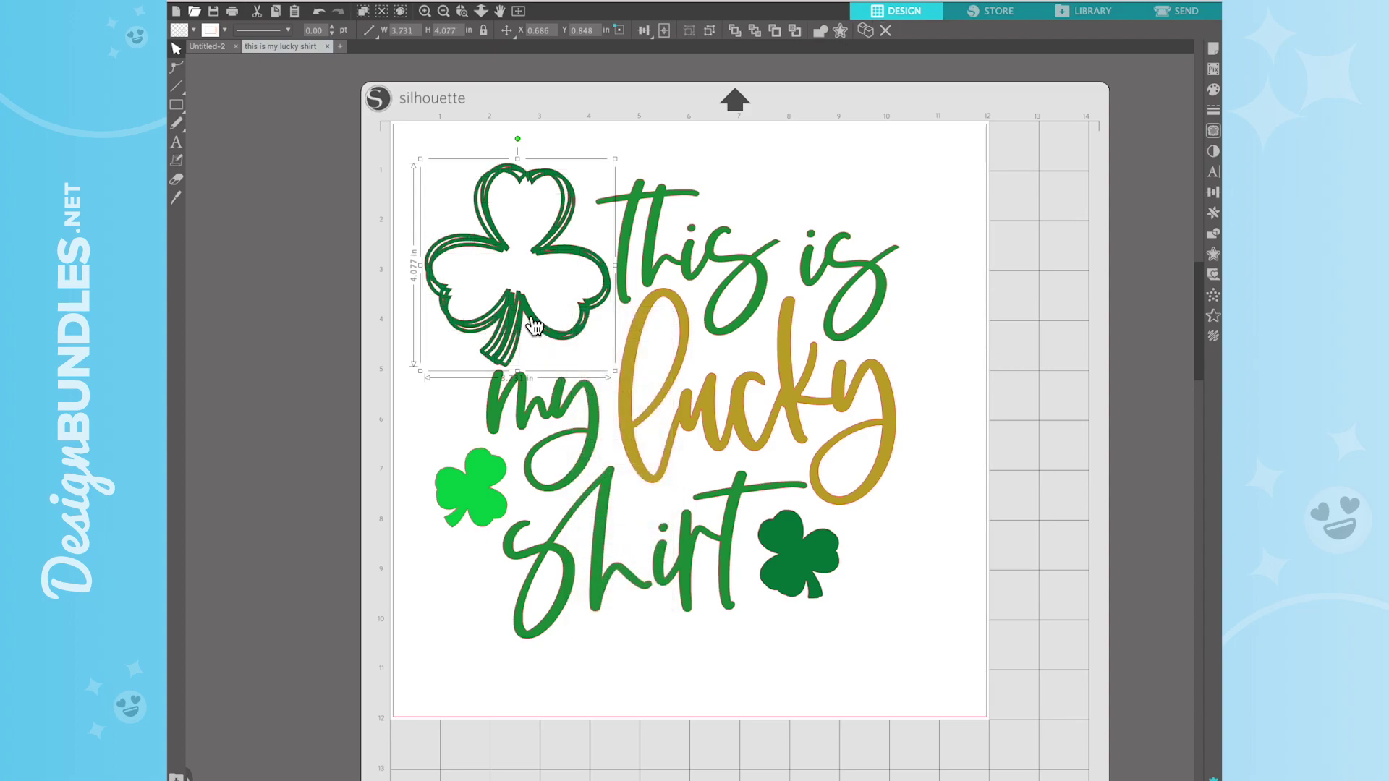
{"action": "left_click_drag", "start_coordinate": [534, 319], "coordinate": [498, 296]}
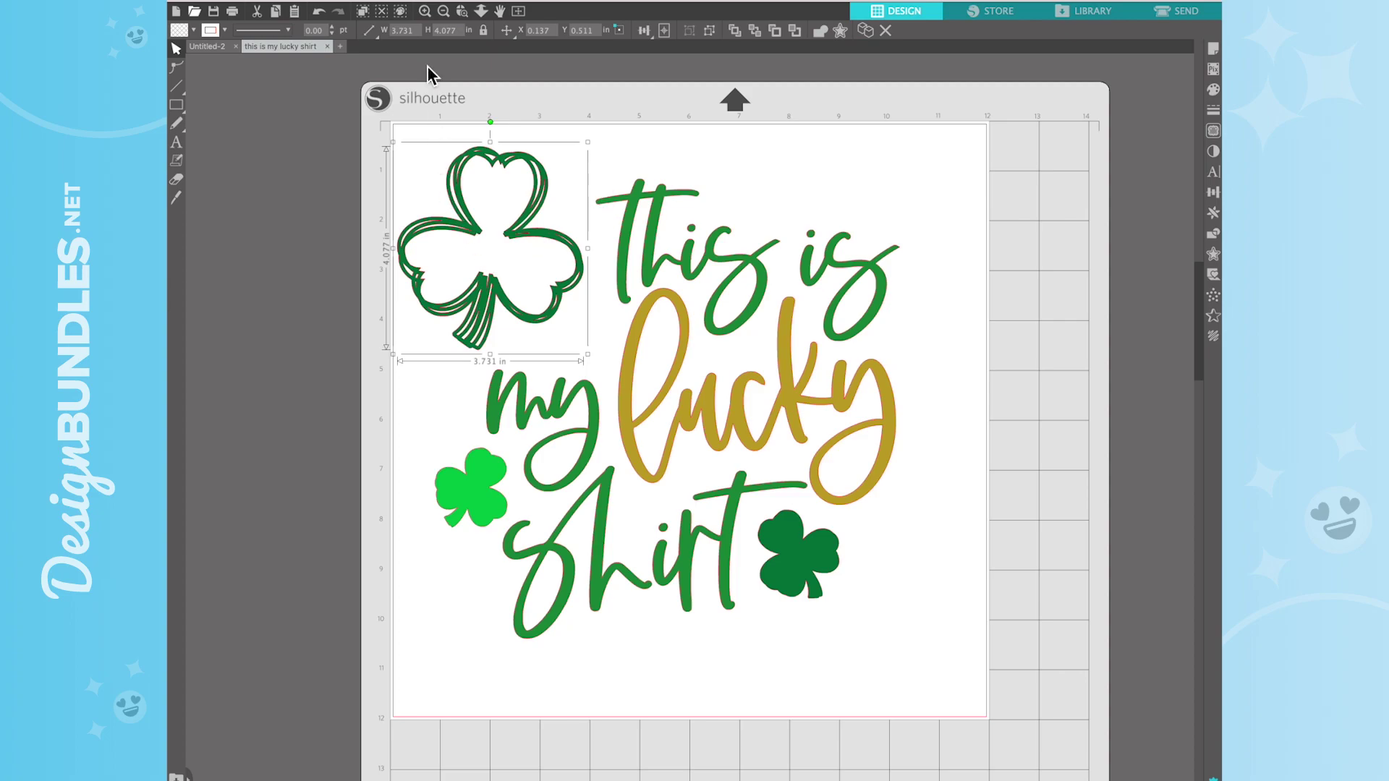
{"action": "left_click", "coordinate": [318, 11]}
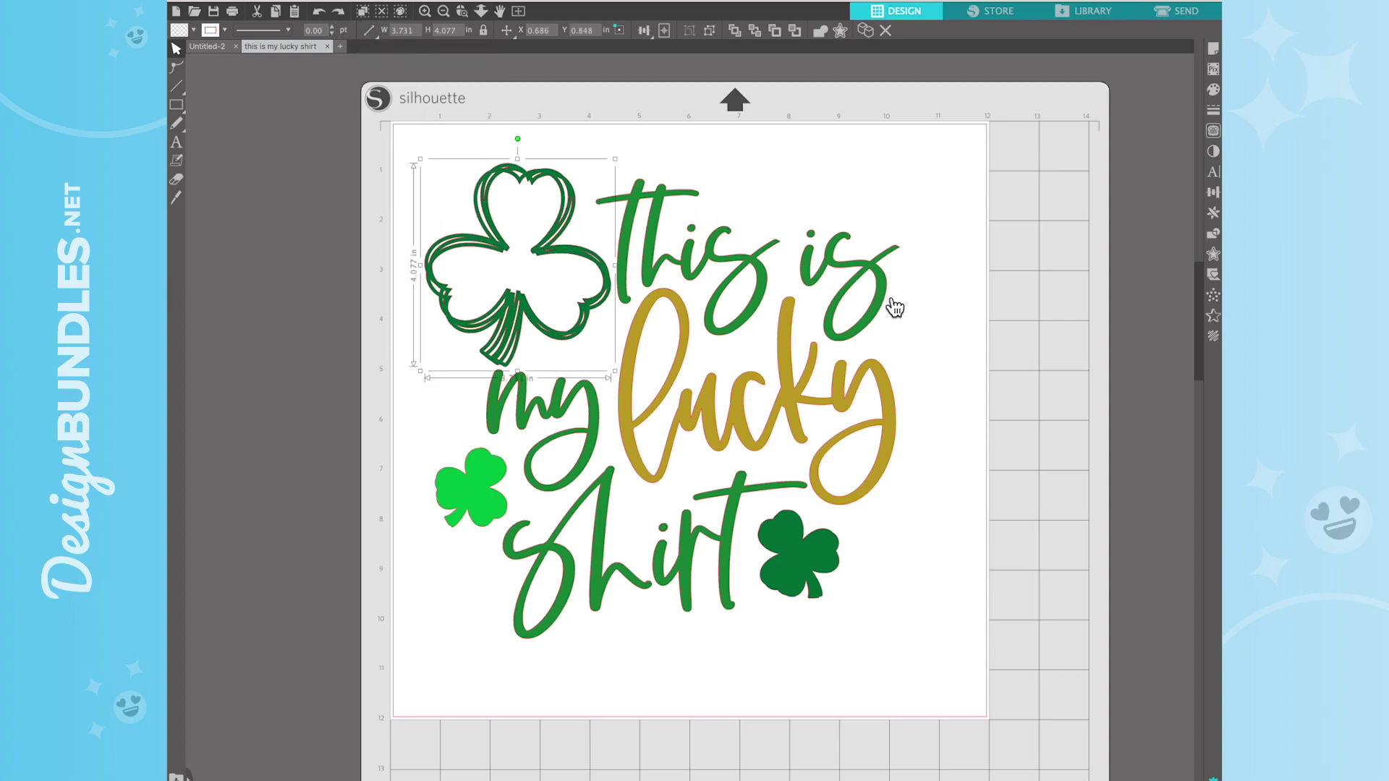
Move the gold 'lucky' word off the mat to the right
{"action": "left_click", "coordinate": [872, 494]}
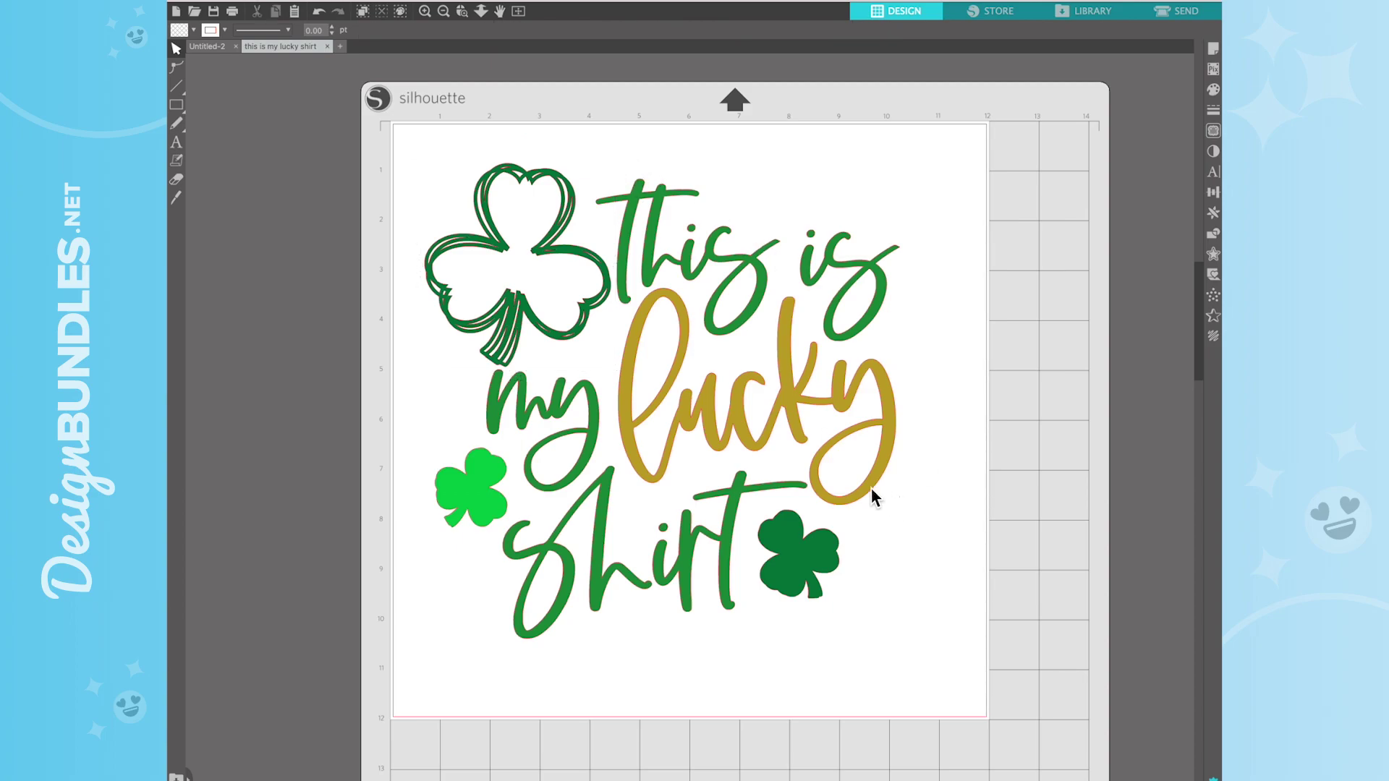
{"action": "left_click", "coordinate": [872, 494]}
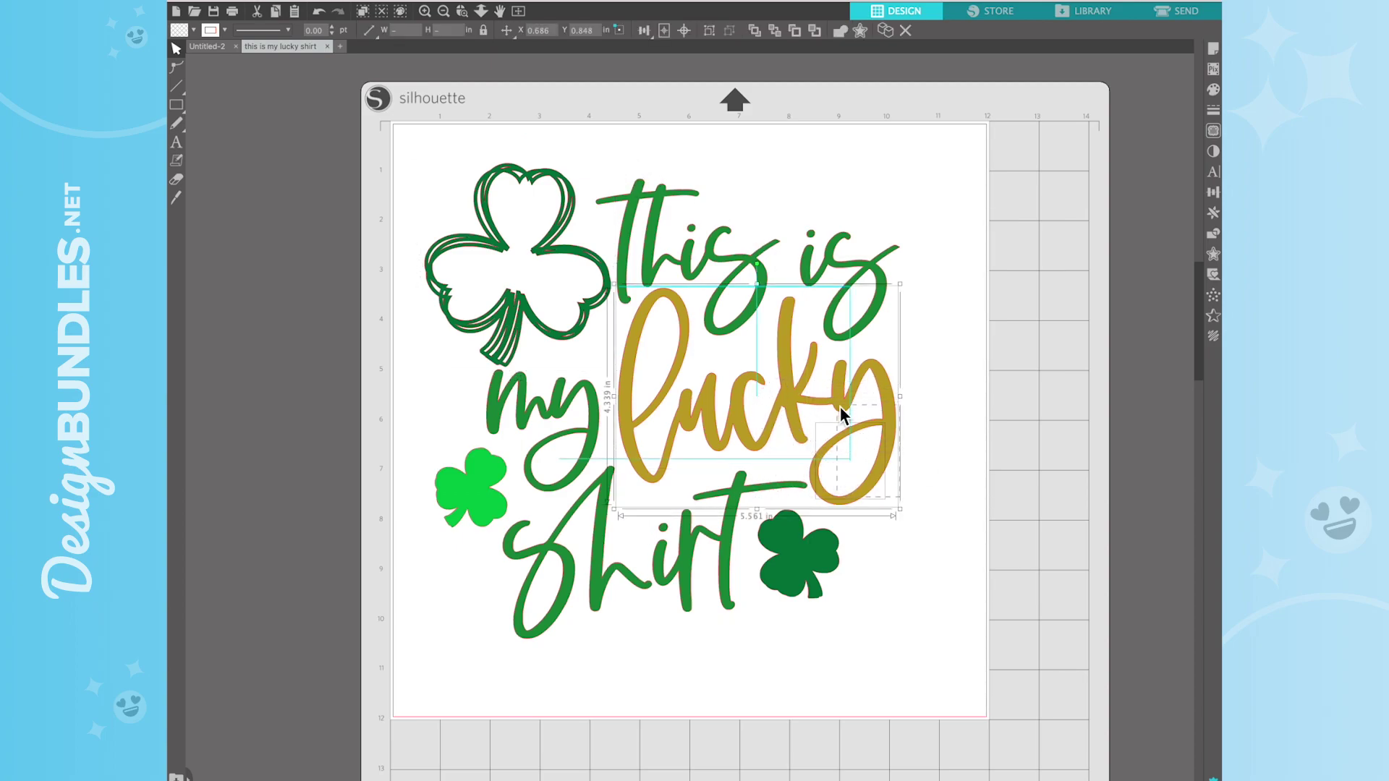
{"action": "left_click", "coordinate": [919, 423]}
{"action": "left_click", "coordinate": [823, 395]}
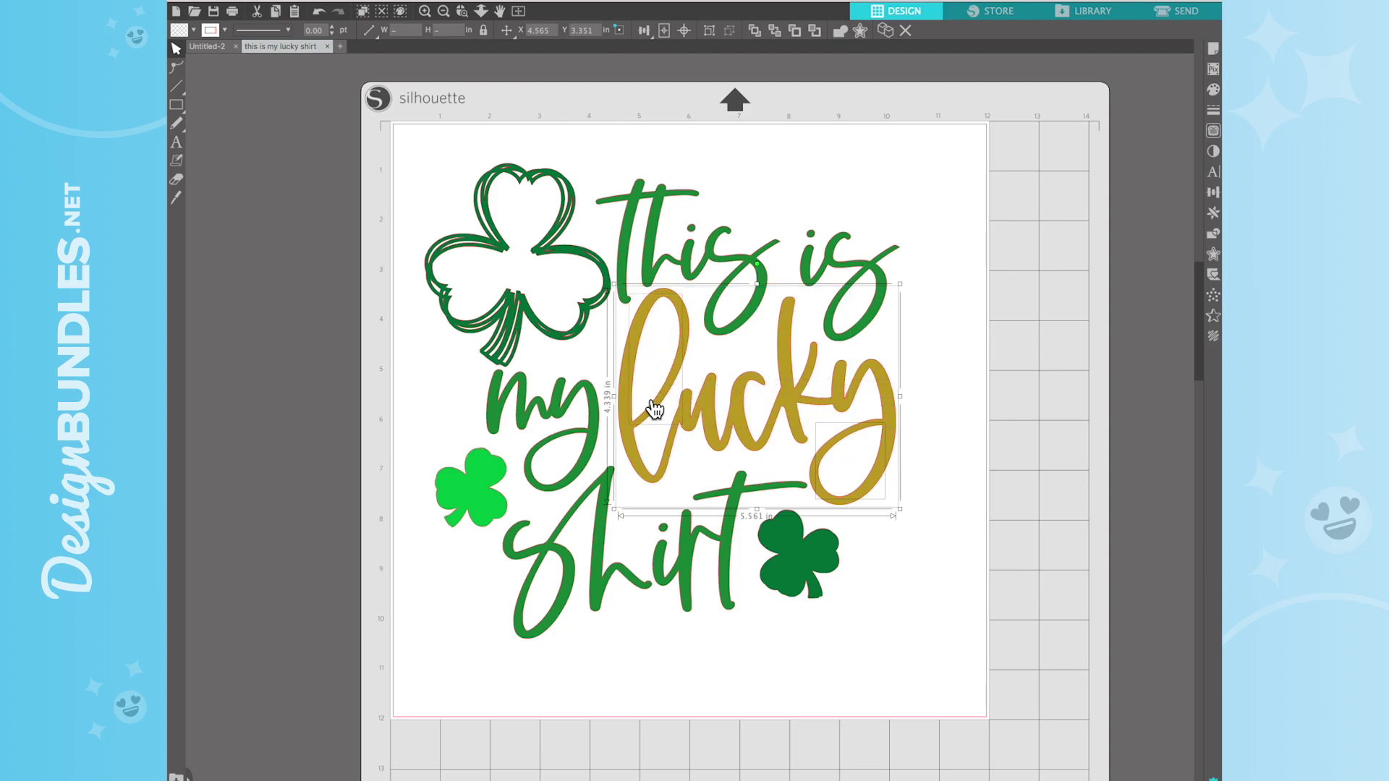
{"action": "right_click", "coordinate": [855, 467]}
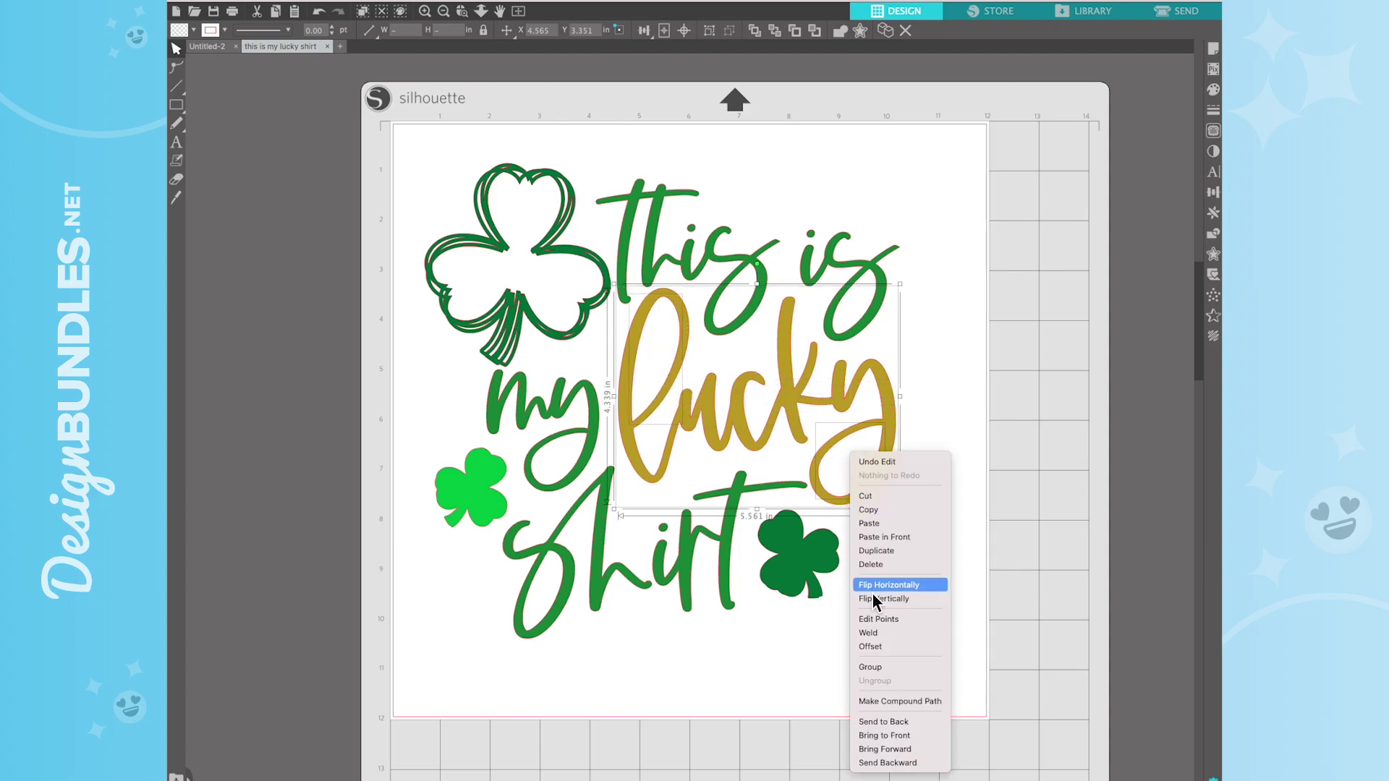
{"action": "left_click", "coordinate": [831, 567]}
{"action": "left_click_drag", "start_coordinate": [722, 434], "coordinate": [1174, 401]}
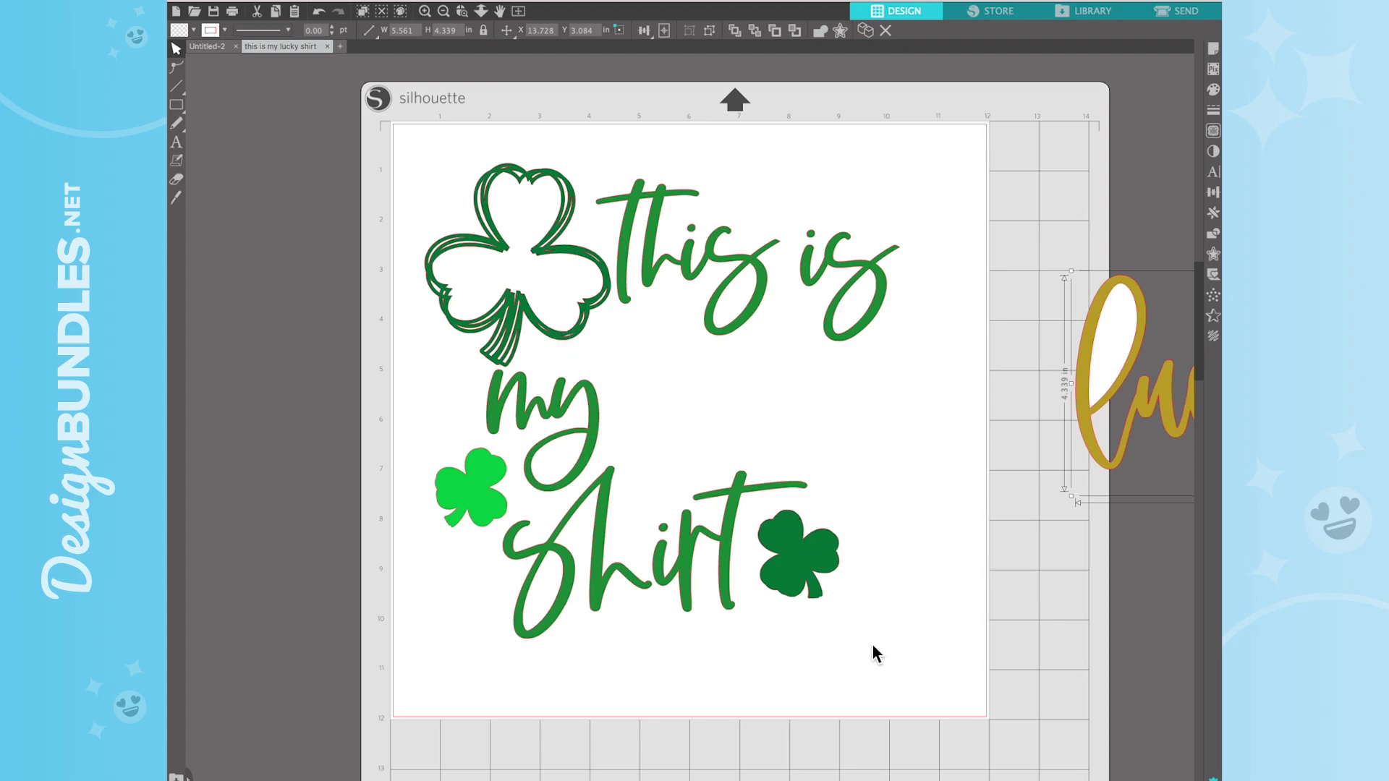
Move the lime shamrock off the mat to the left and group the remaining green pieces
{"action": "left_click_drag", "start_coordinate": [484, 509], "coordinate": [271, 461]}
{"action": "left_click_drag", "start_coordinate": [434, 151], "coordinate": [843, 621]}
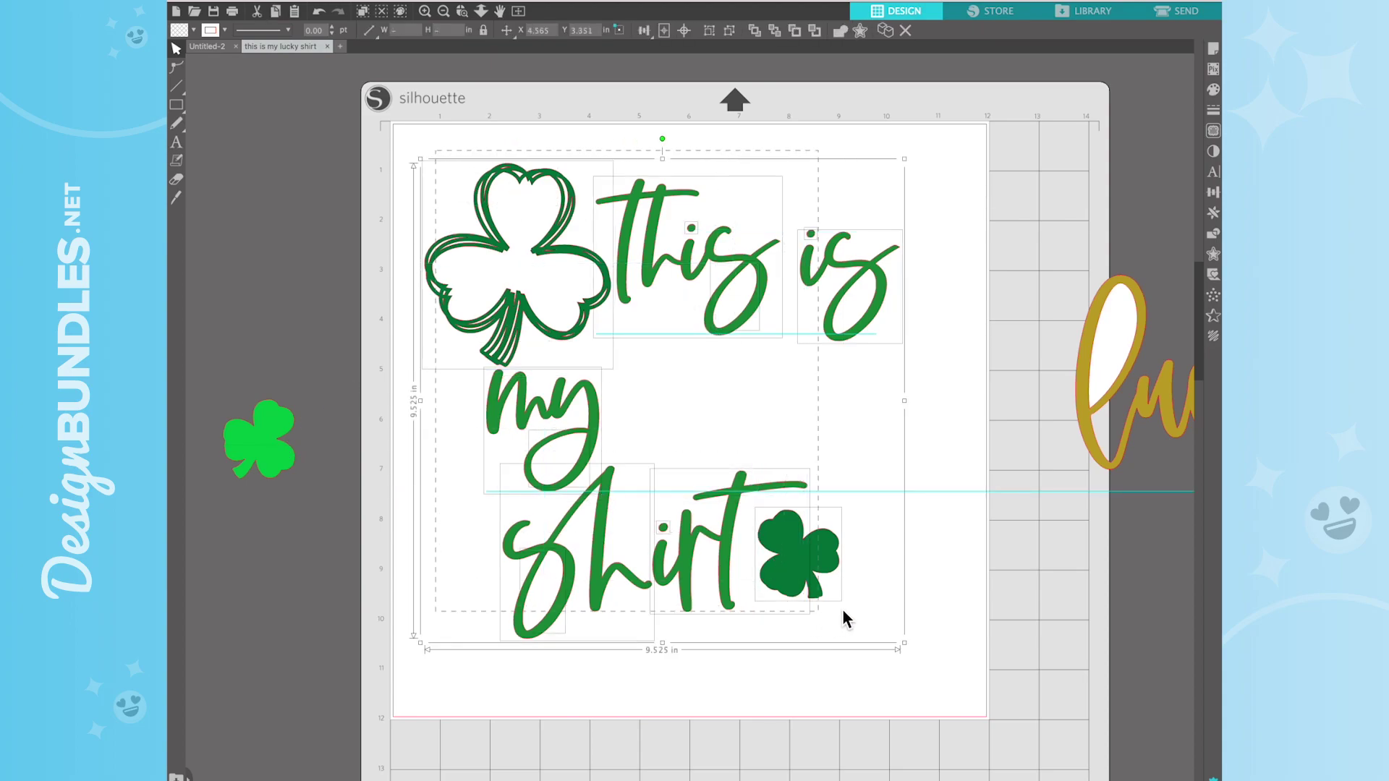
{"action": "right_click", "coordinate": [799, 559]}
{"action": "key", "text": "Escape"}
{"action": "right_click", "coordinate": [796, 568]}
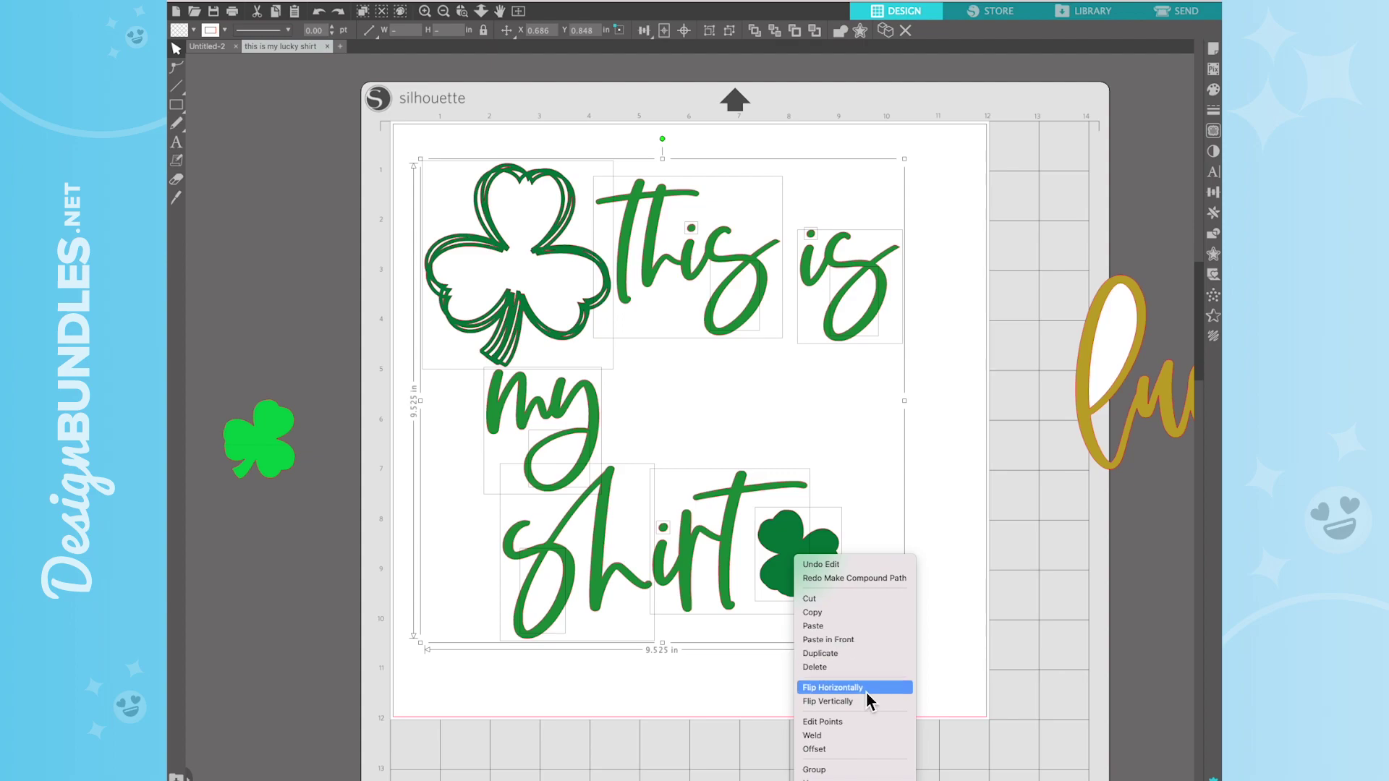
{"action": "left_click", "coordinate": [829, 772]}
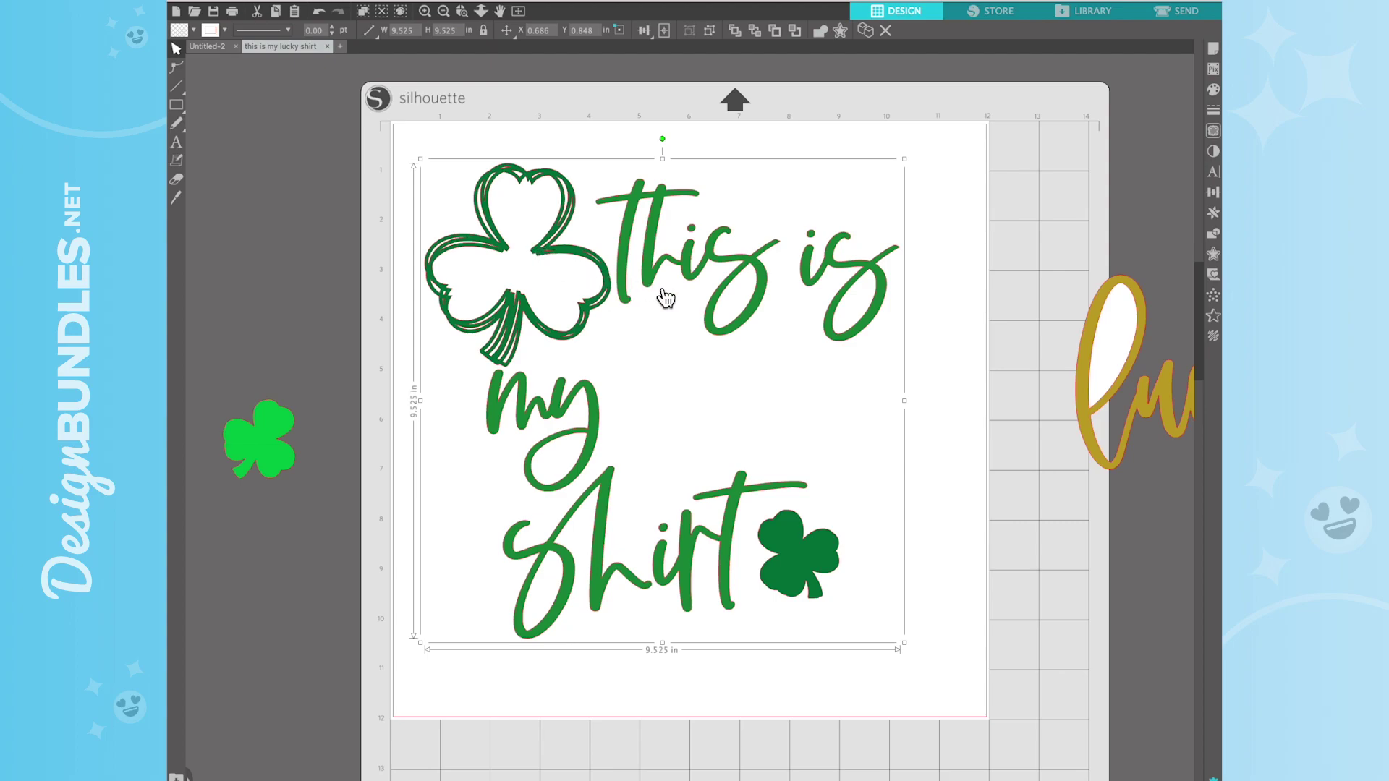
{"action": "left_click_drag", "start_coordinate": [1136, 372], "coordinate": [1139, 298]}
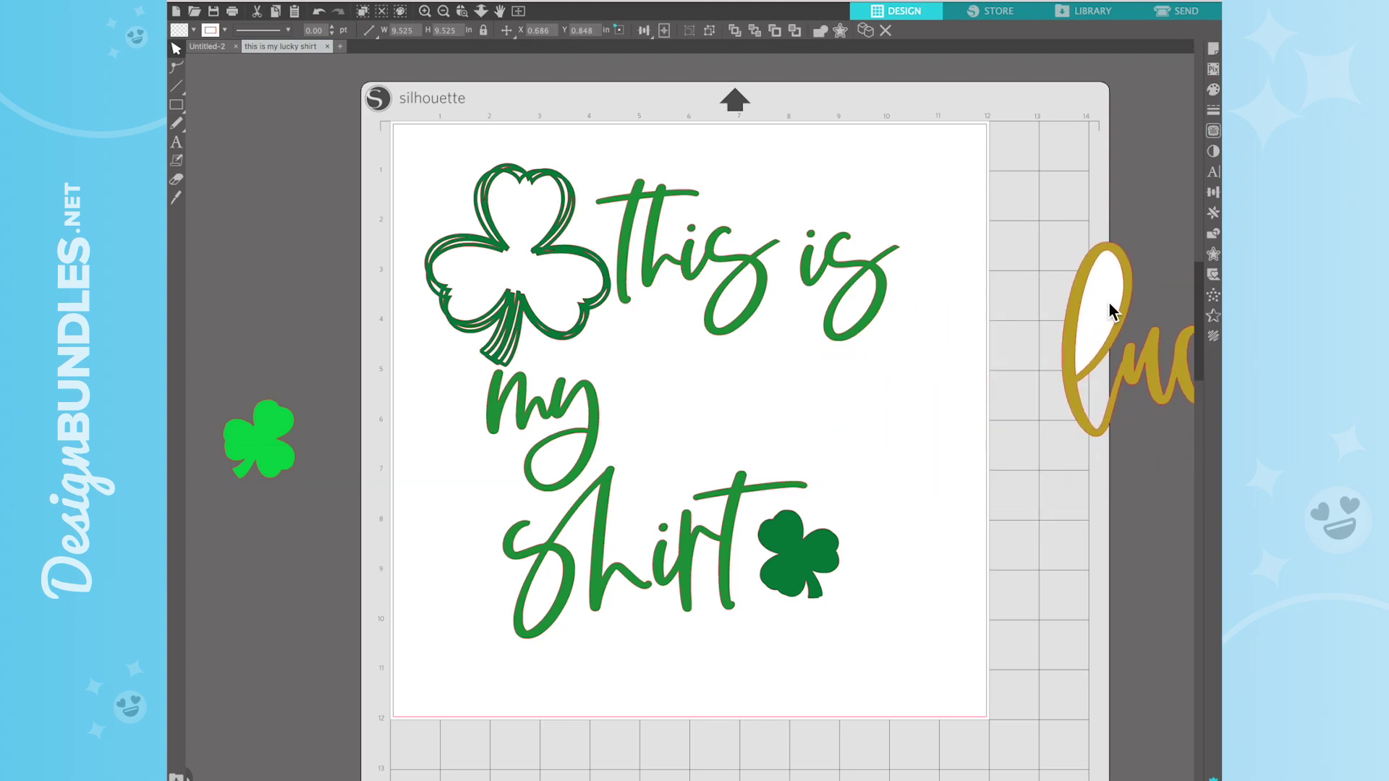
Preview the green pieces' cut lines, then move the green group off the mat to the left
{"action": "left_click", "coordinate": [1178, 14]}
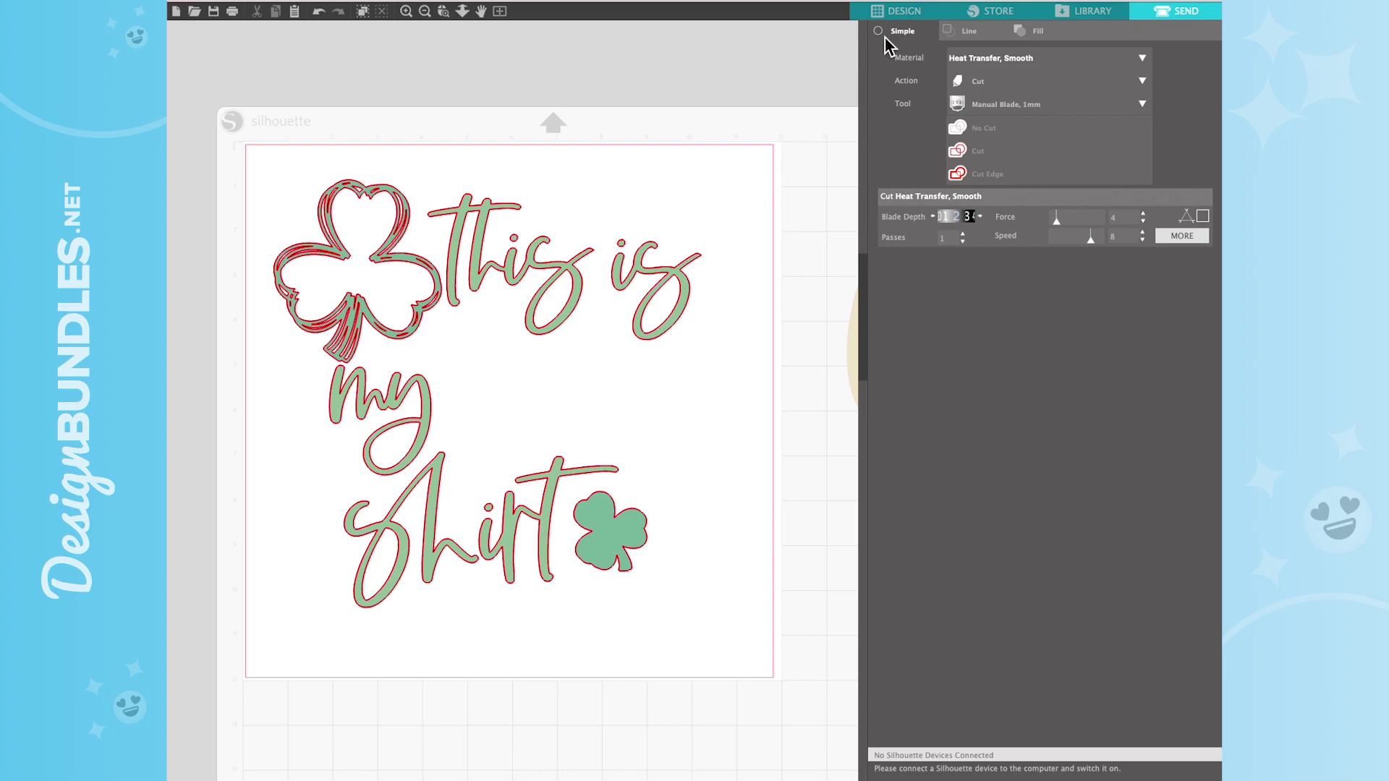
{"action": "left_click", "coordinate": [900, 11]}
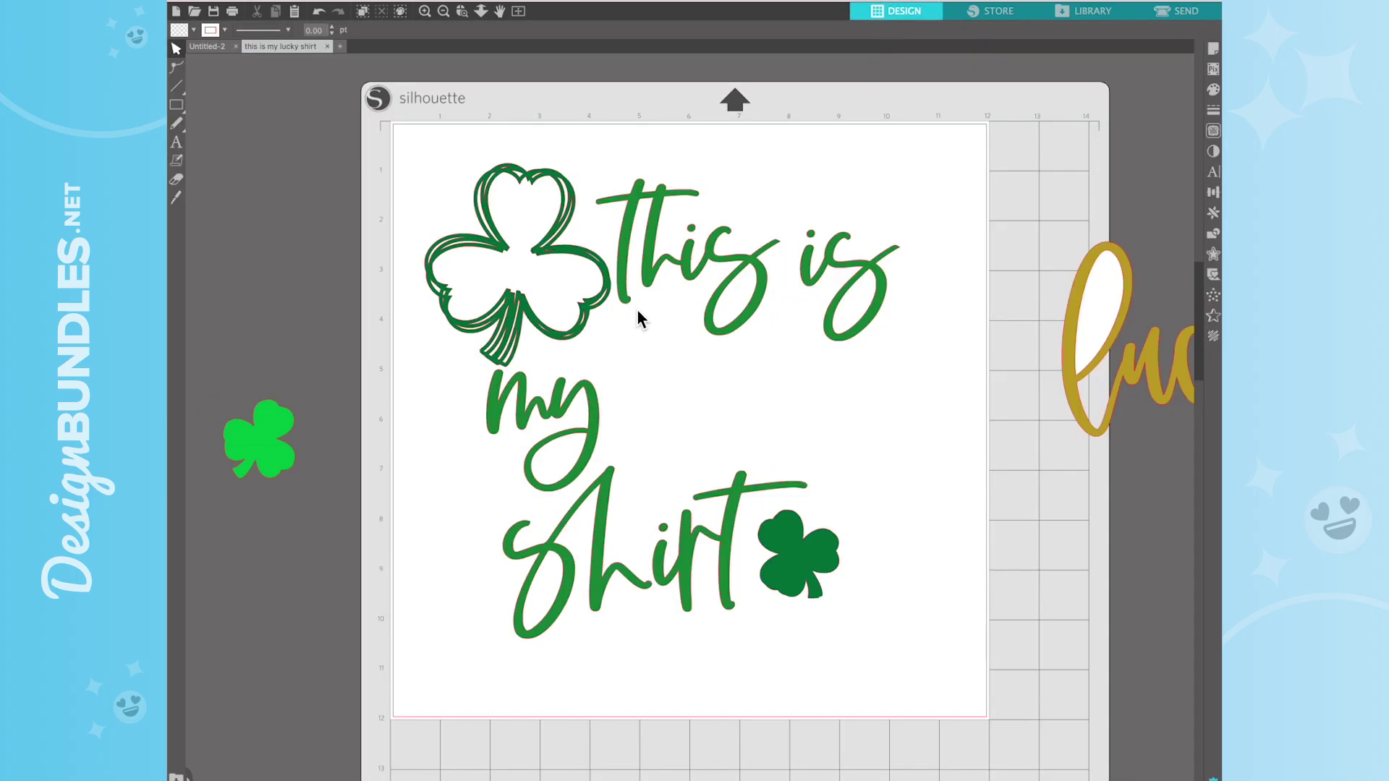
{"action": "left_click_drag", "start_coordinate": [560, 346], "coordinate": [199, 291]}
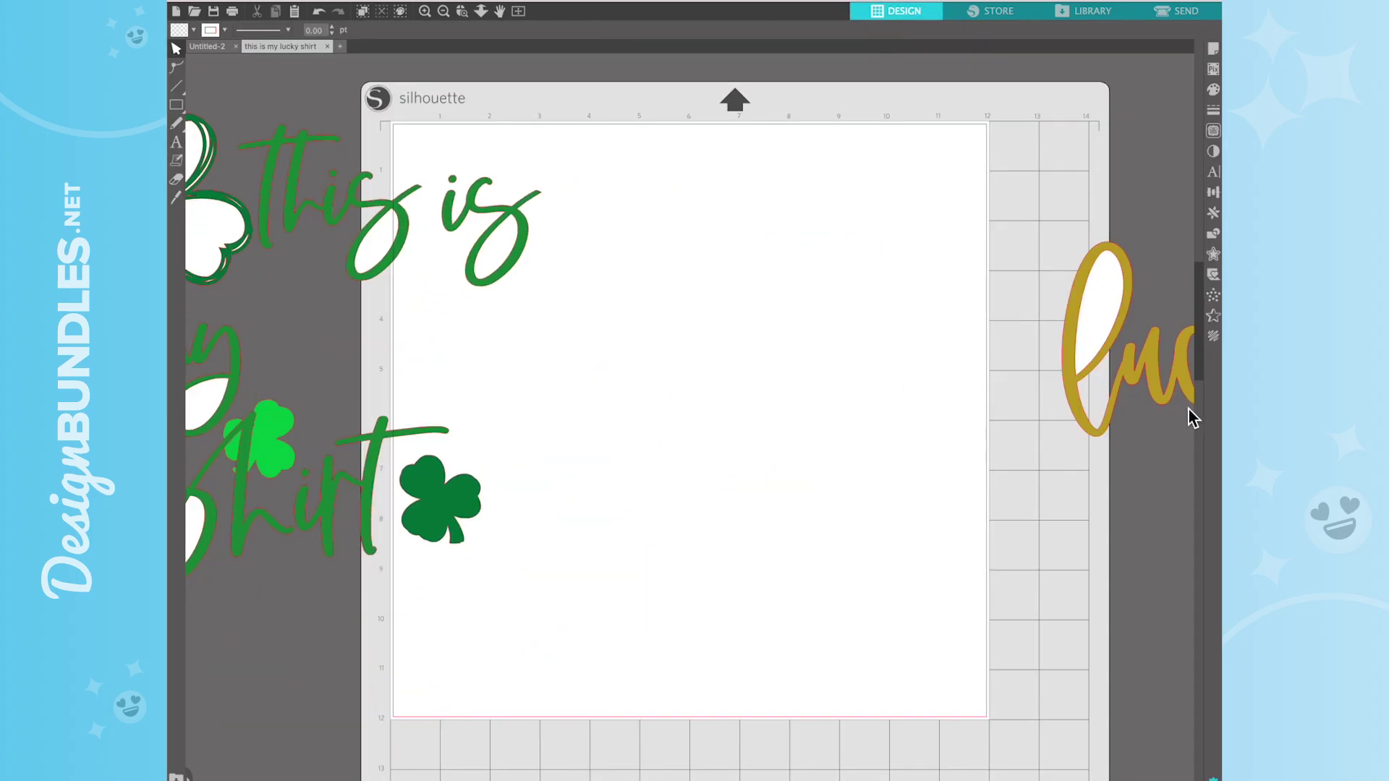
{"action": "left_click_drag", "start_coordinate": [310, 195], "coordinate": [186, 224]}
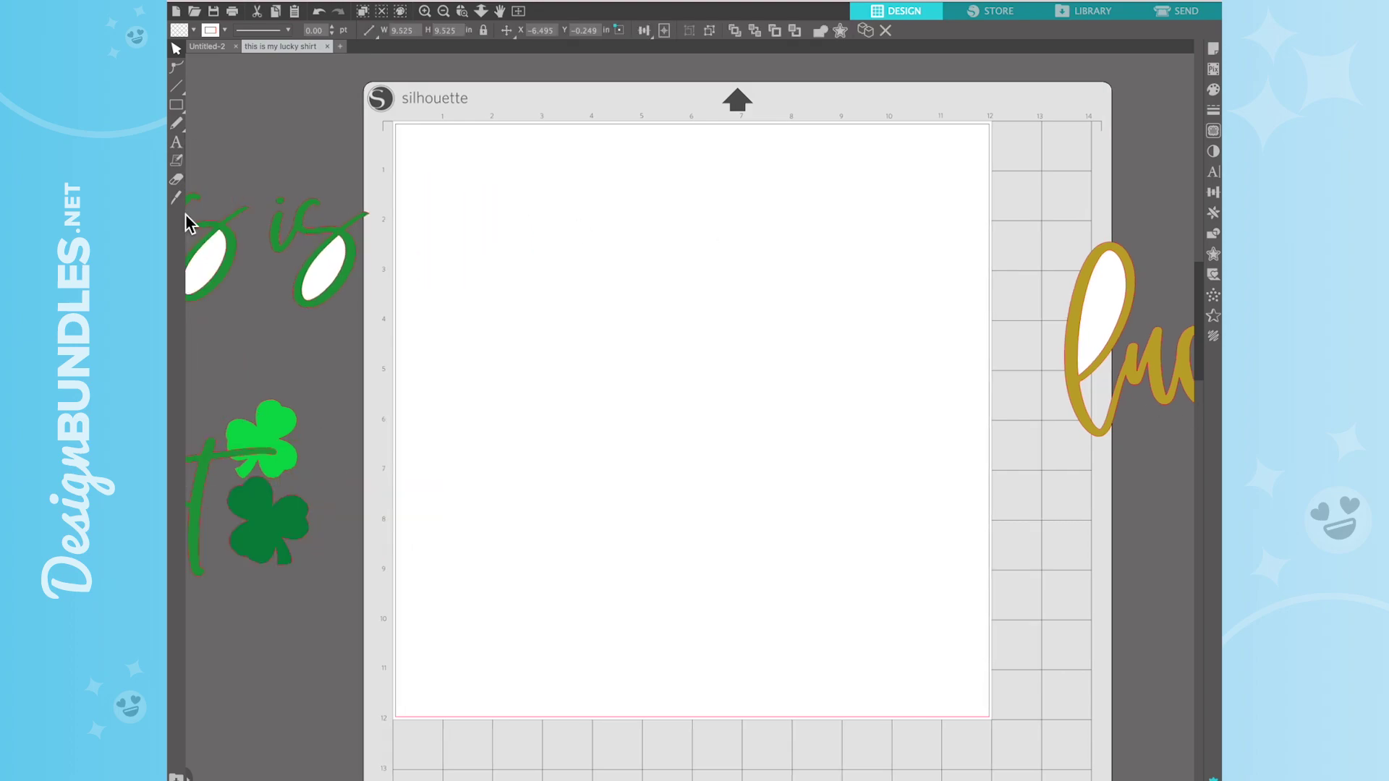
Place the gold 'lucky' word alone on the mat and preview its cut lines
{"action": "left_click_drag", "start_coordinate": [1116, 328], "coordinate": [449, 215]}
{"action": "left_click", "coordinate": [499, 230]}
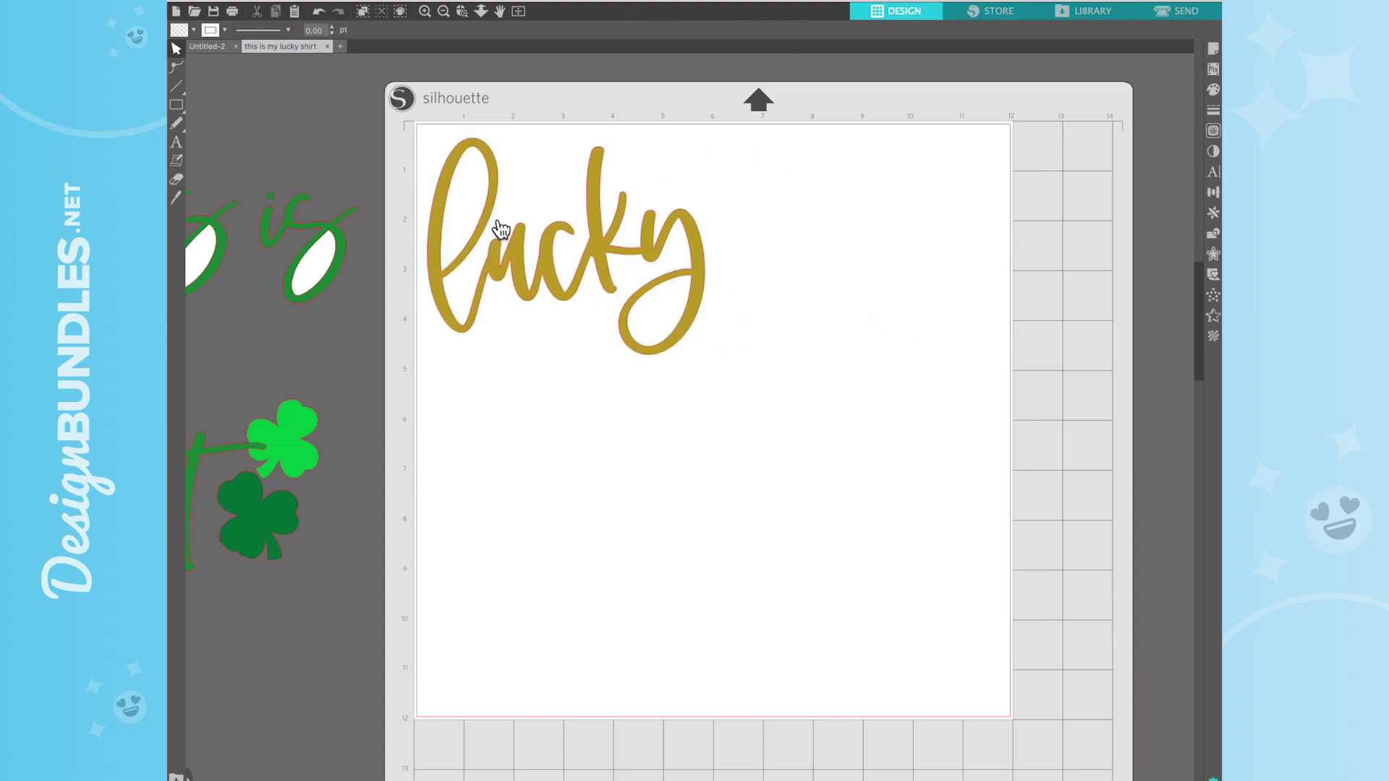
{"action": "left_click", "coordinate": [1189, 16]}
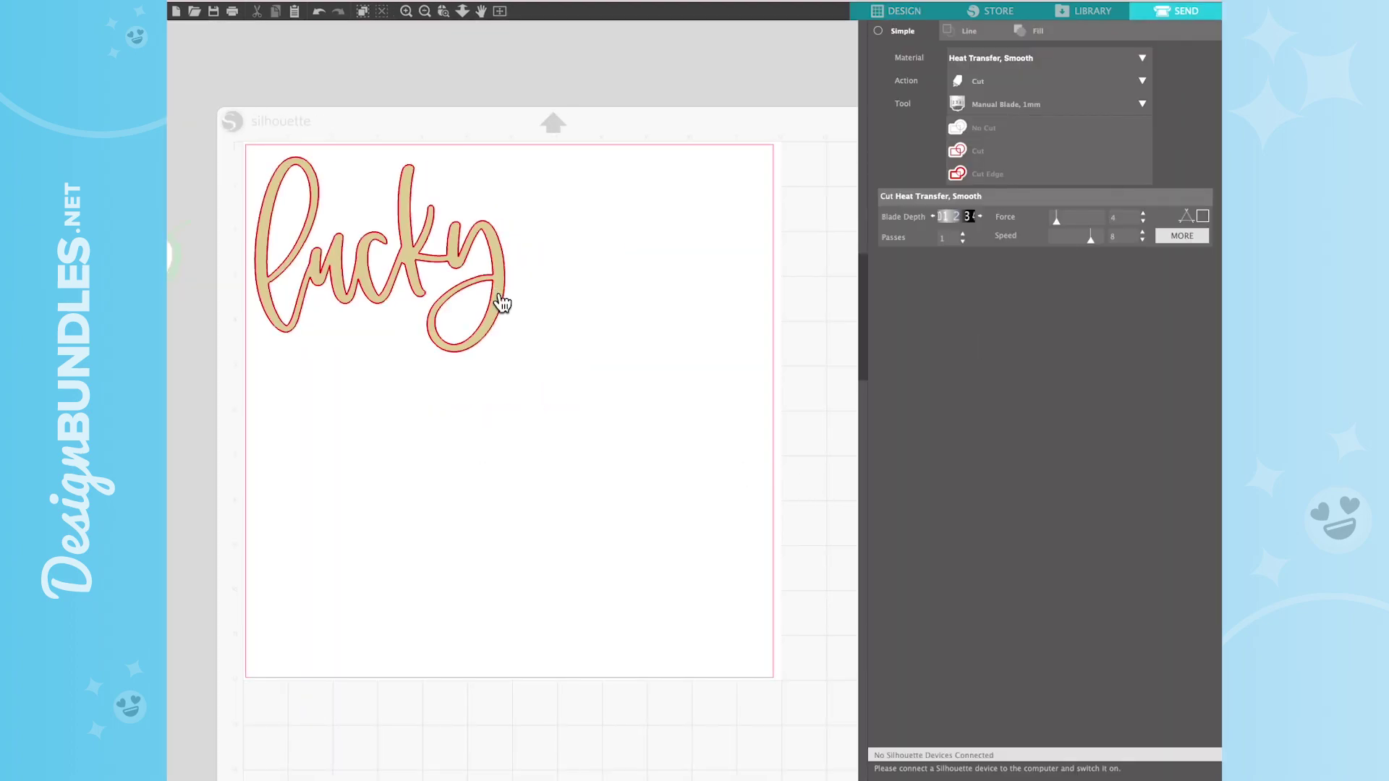
{"action": "left_click", "coordinate": [897, 12]}
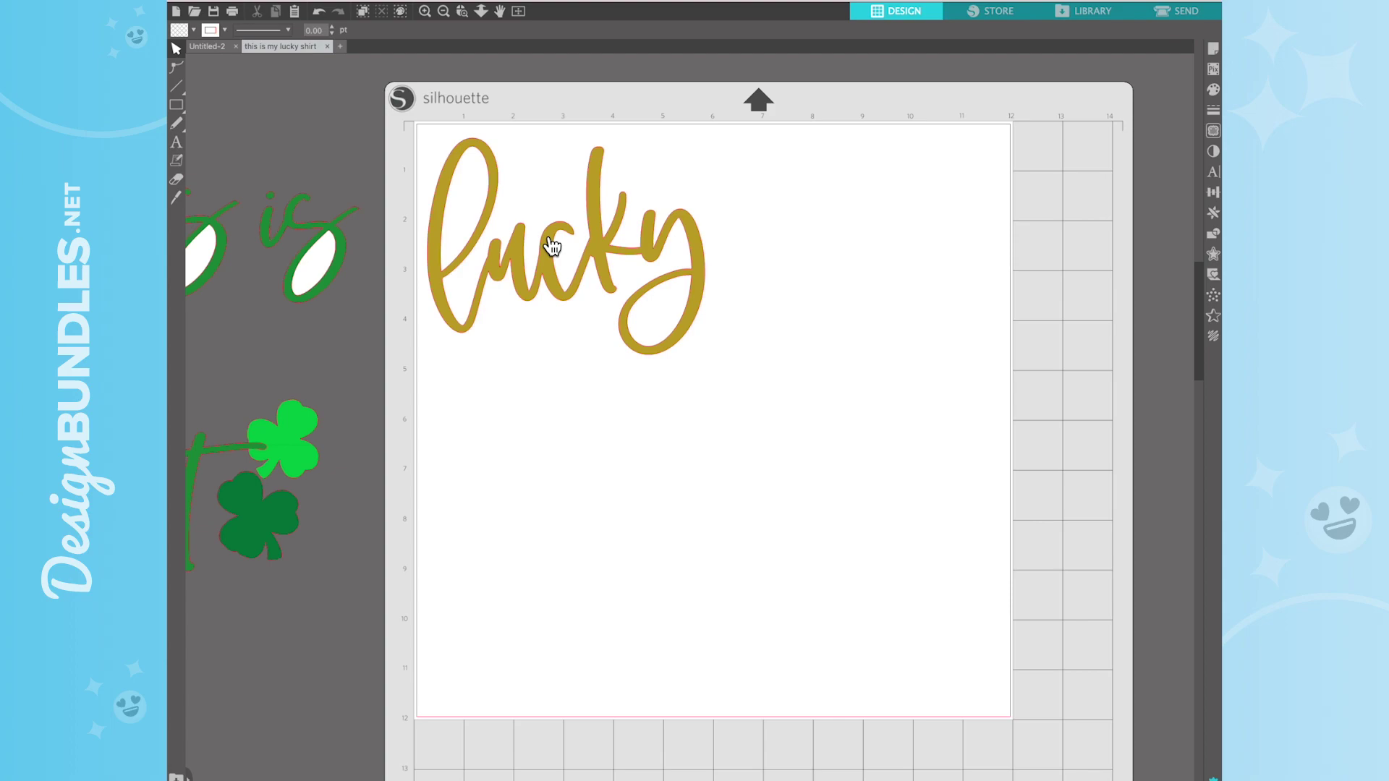
Return the green group and lime shamrock to the mat, with 'lucky' under 'this is' and the lime shamrock beside the dark one
{"action": "left_click_drag", "start_coordinate": [490, 224], "coordinate": [761, 210]}
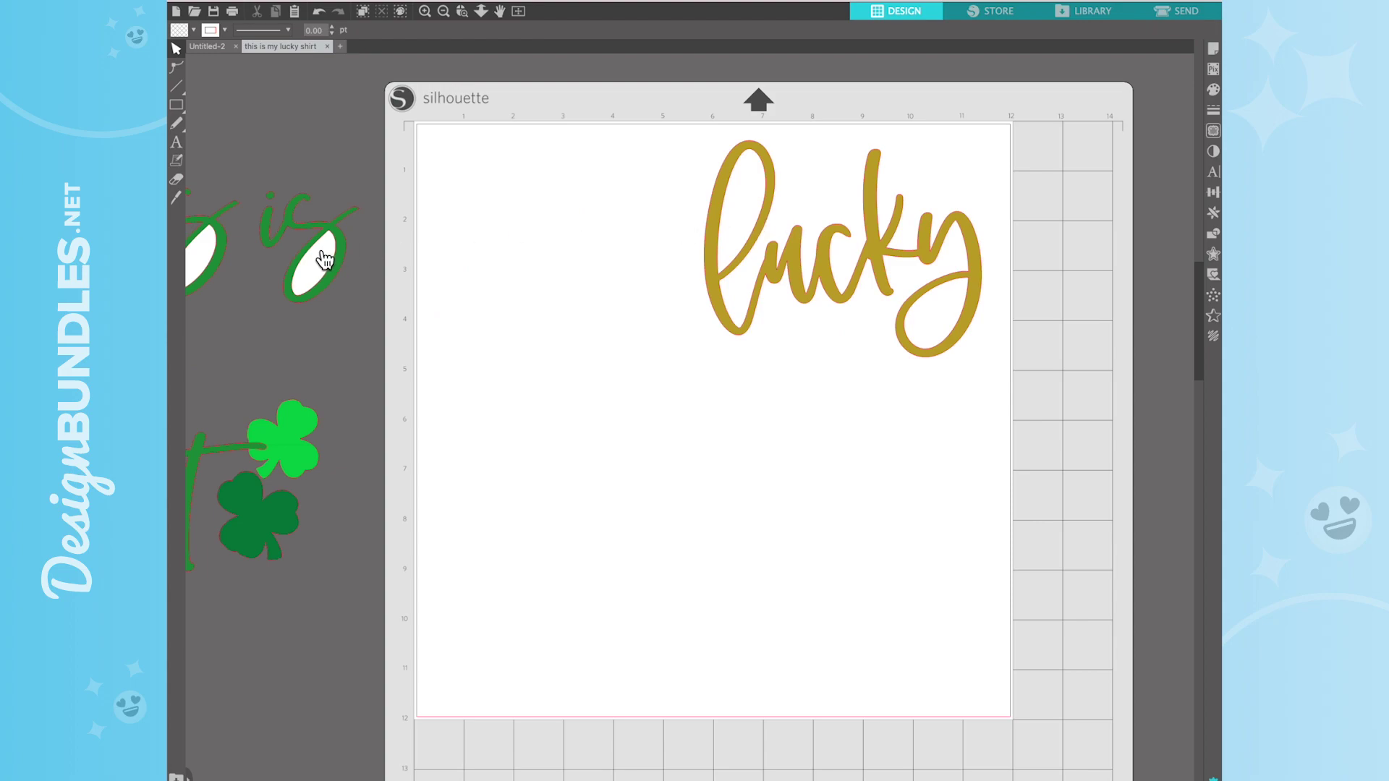
{"action": "left_click_drag", "start_coordinate": [319, 254], "coordinate": [844, 270]}
{"action": "left_click_drag", "start_coordinate": [299, 468], "coordinate": [901, 452]}
{"action": "left_click", "coordinate": [941, 336]}
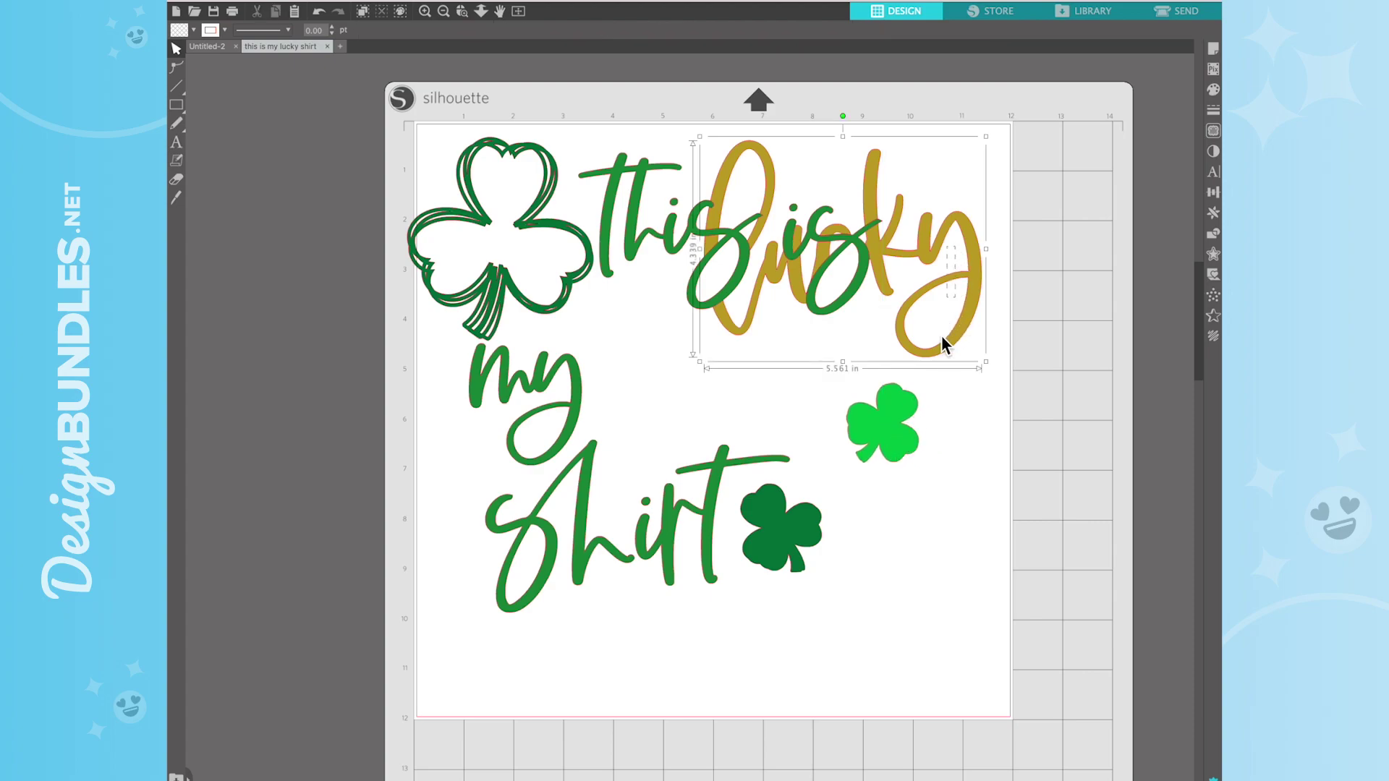
{"action": "left_click_drag", "start_coordinate": [961, 356], "coordinate": [852, 478]}
{"action": "left_click_drag", "start_coordinate": [906, 433], "coordinate": [933, 525]}
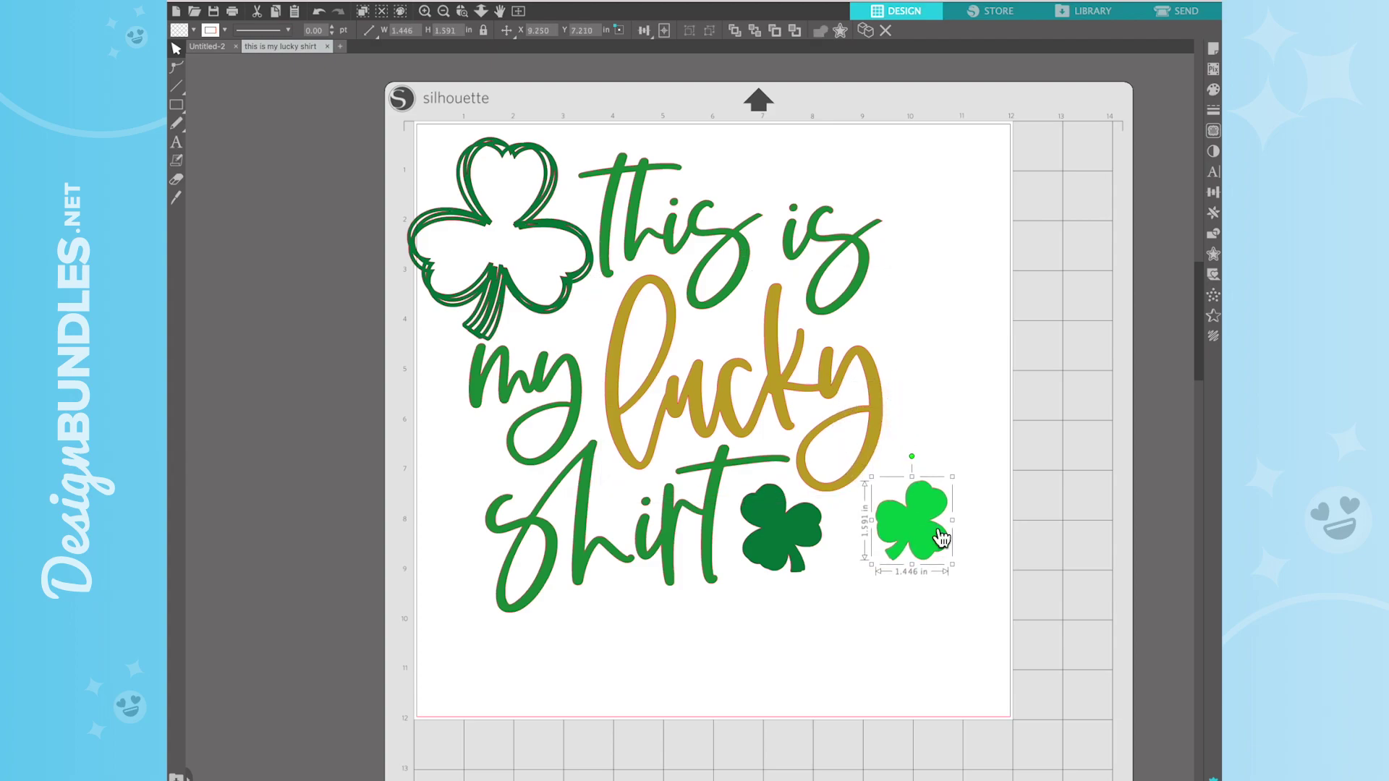